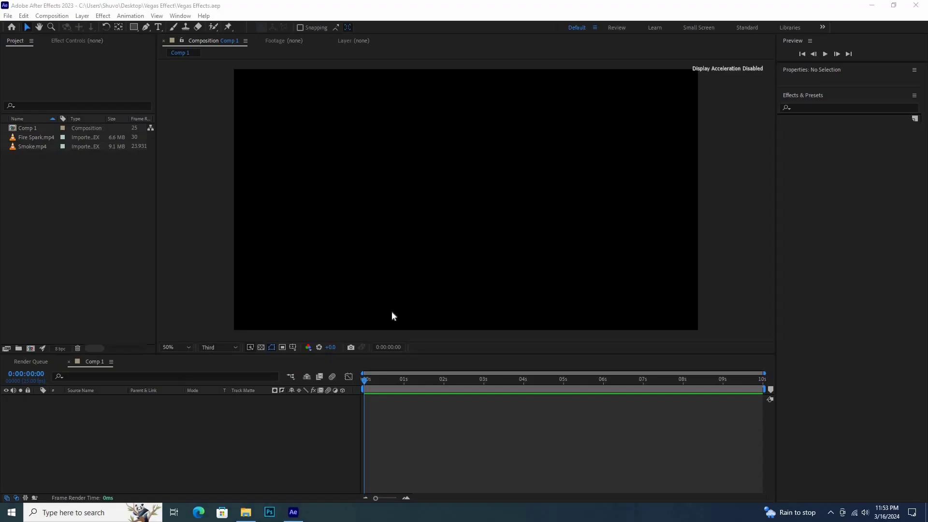
Add a full-frame 1920×1080 solid coloured 292929 as the background and save the project.
{"action": "right_click", "coordinate": [128, 454]}
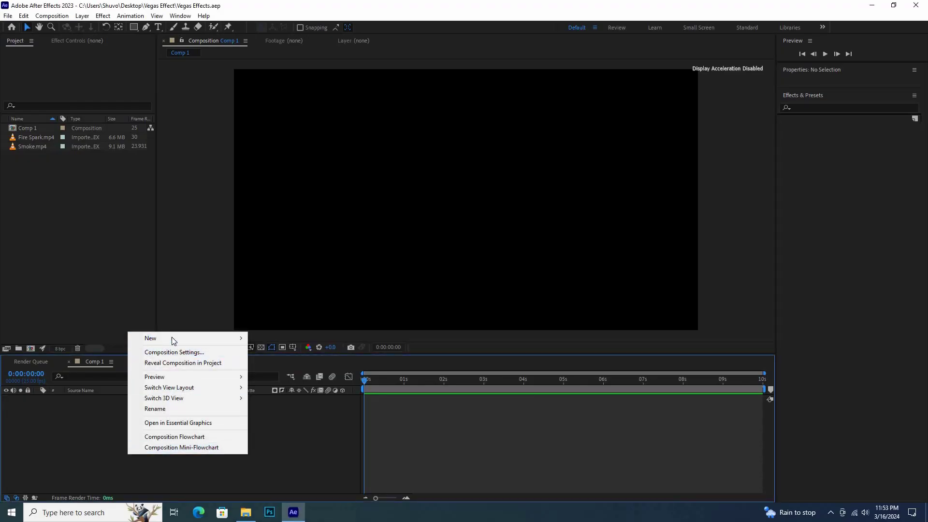
{"action": "mouse_move", "coordinate": [172, 337]}
{"action": "left_click", "coordinate": [273, 365]}
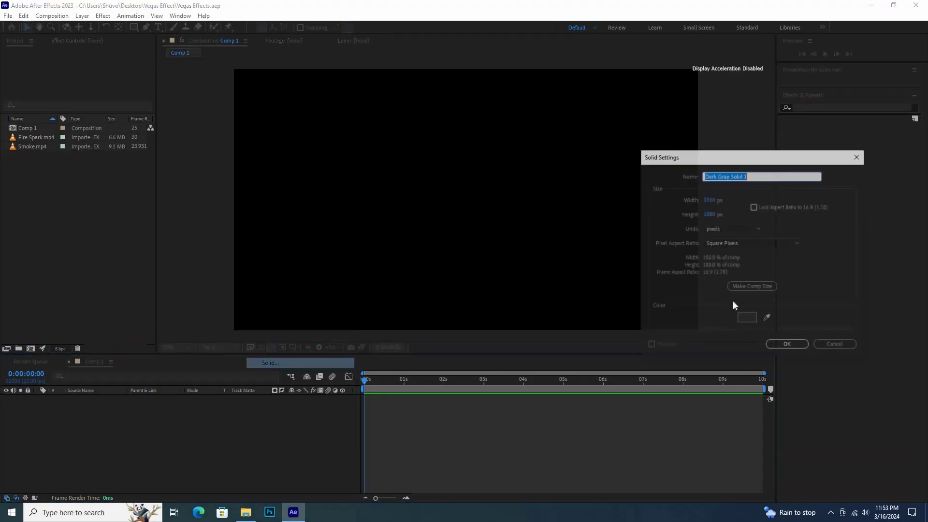
{"action": "left_click", "coordinate": [750, 319]}
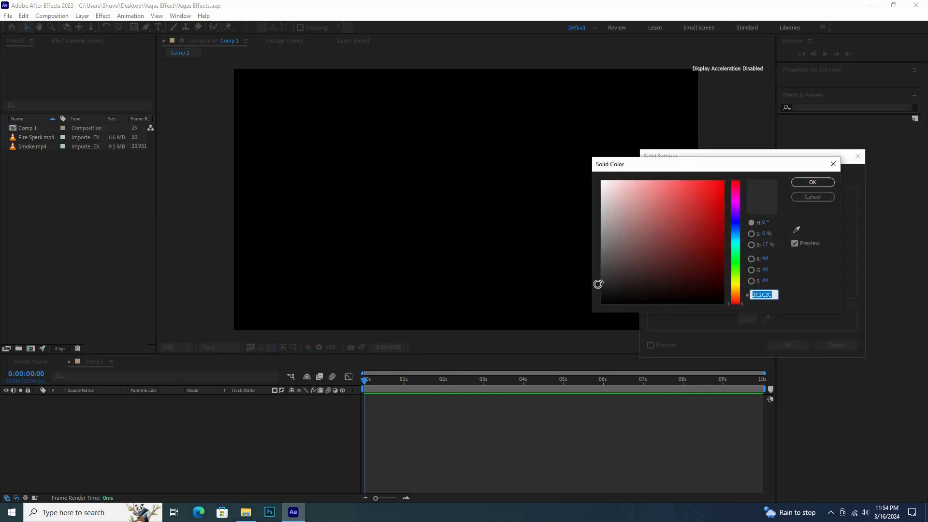
{"action": "left_click", "coordinate": [602, 284]}
{"action": "left_click", "coordinate": [812, 183]}
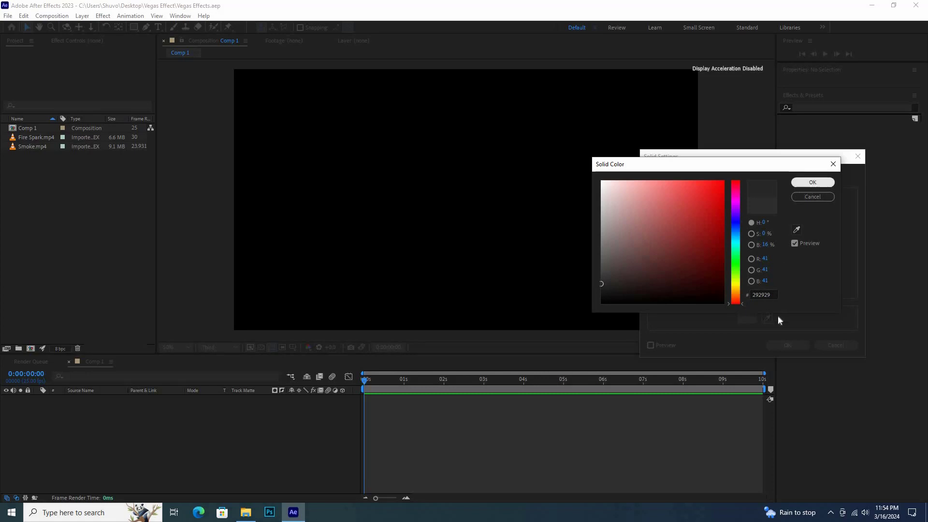
{"action": "left_click", "coordinate": [788, 342]}
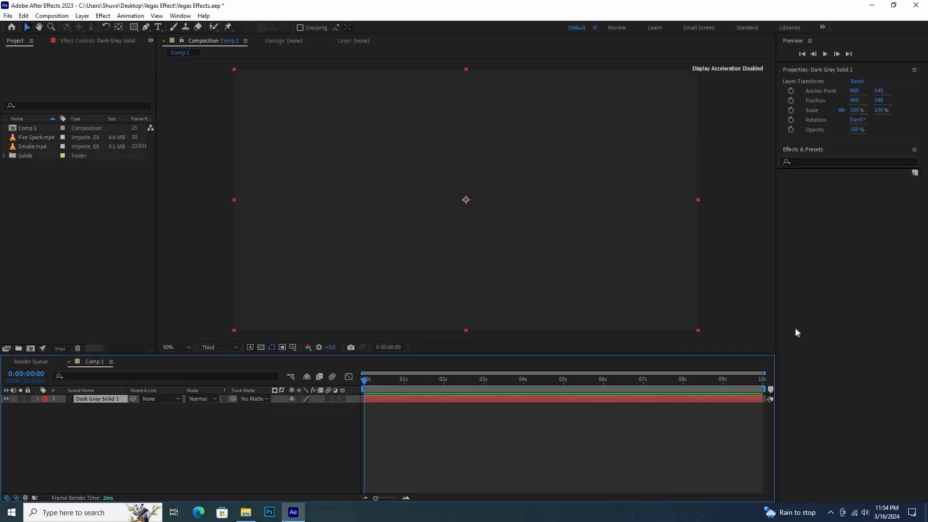
{"action": "key", "text": "ctrl+s"}
Create a text layer reading 'motion graphics' and move it to the composition centre.
{"action": "left_click", "coordinate": [159, 27]}
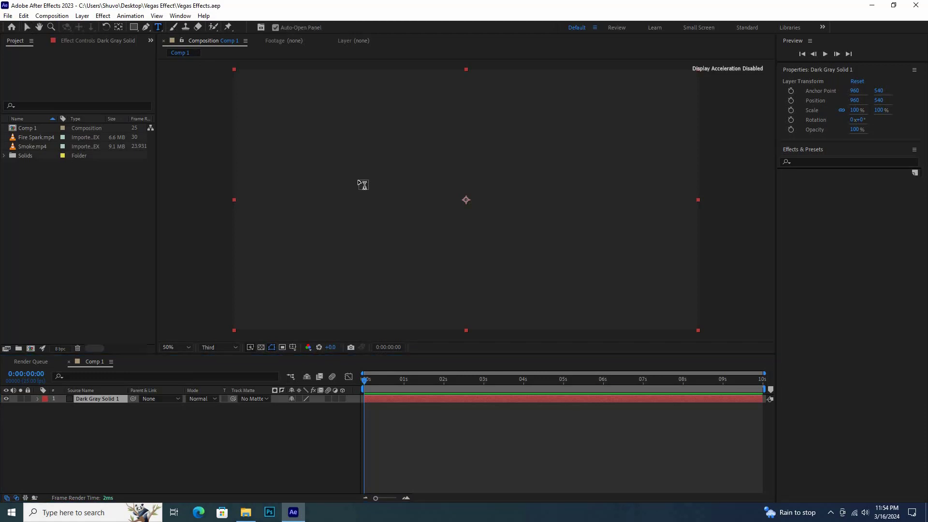
{"action": "left_click", "coordinate": [361, 191]}
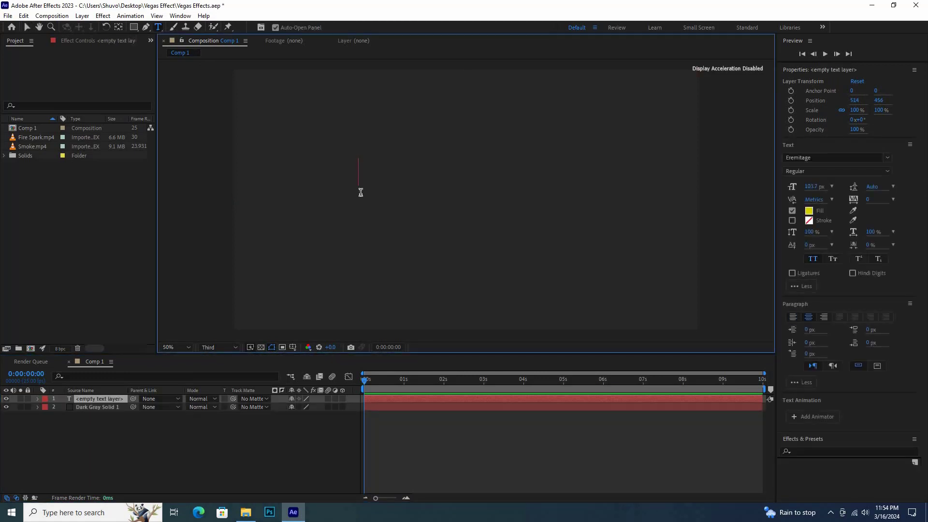
{"action": "type", "text": "moti"}
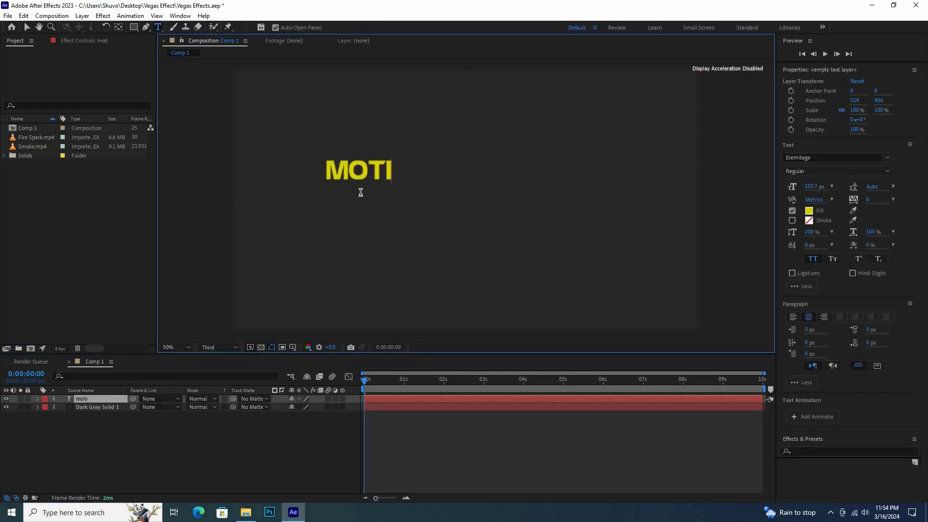
{"action": "type", "text": "on gra"}
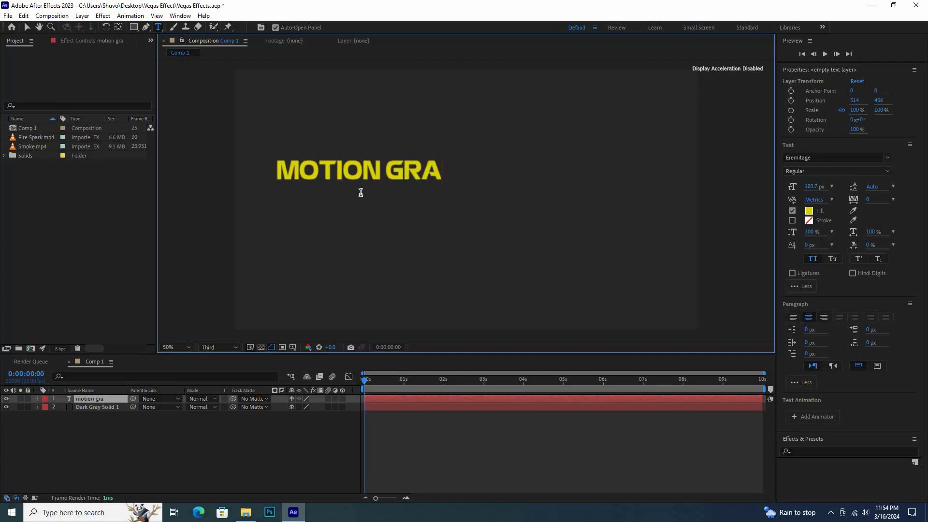
{"action": "type", "text": "phics"}
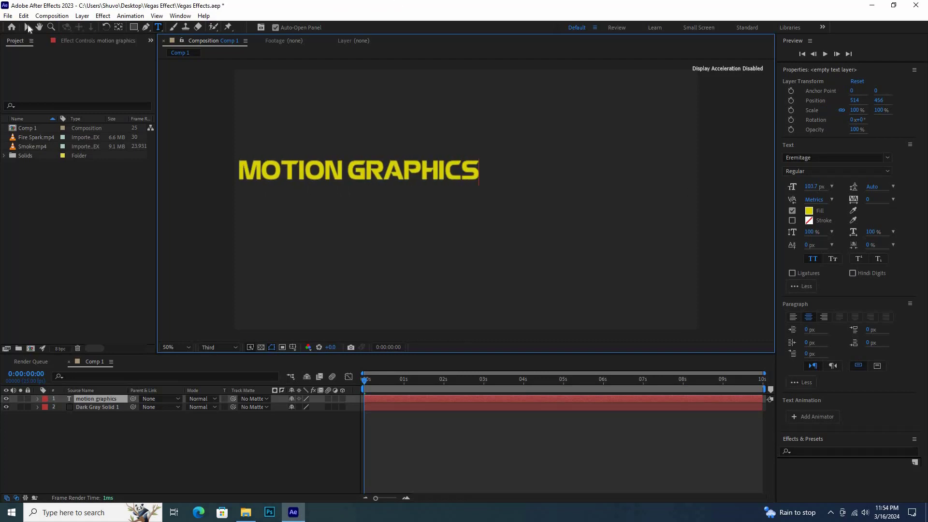
{"action": "key", "text": "Escape"}
{"action": "key", "text": "v"}
{"action": "key", "text": "ctrl+Home"}
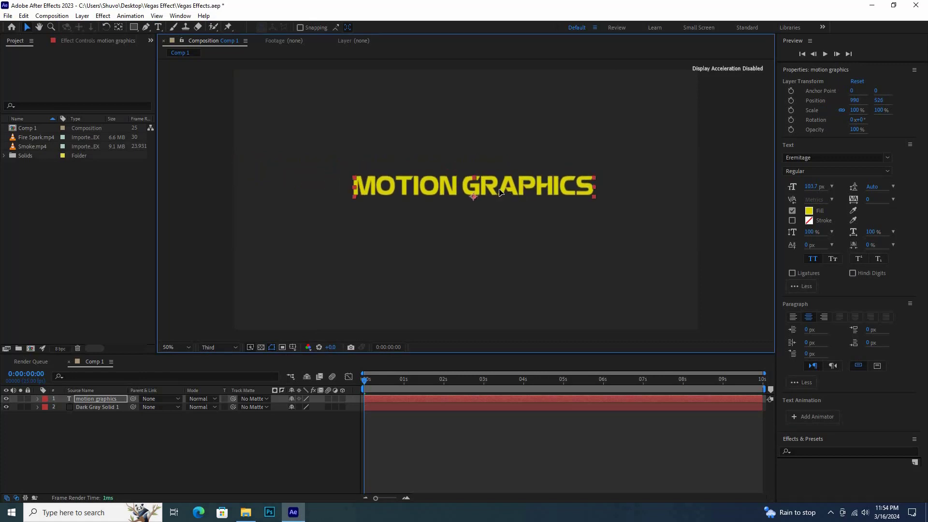
Set the MOTION GRAPHICS text's font size to 140 px.
{"action": "double_click", "coordinate": [484, 195]}
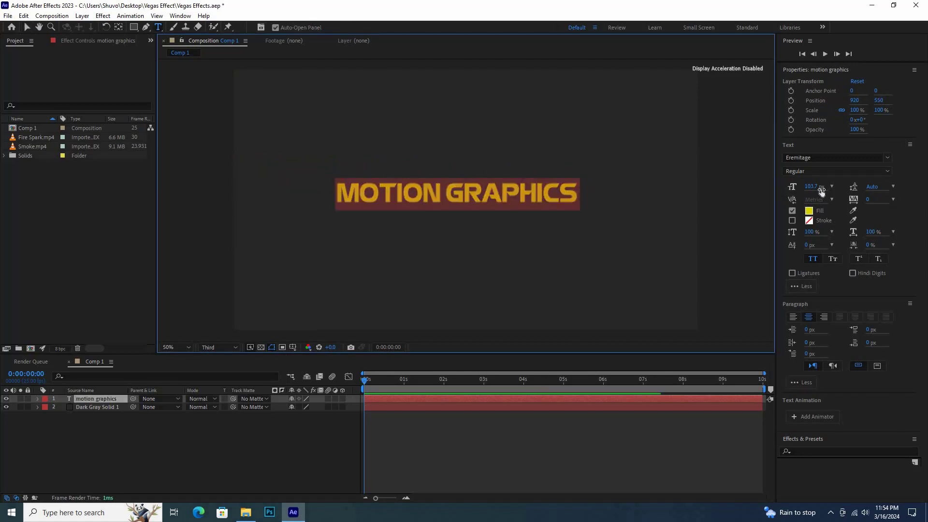
{"action": "left_click_drag", "start_coordinate": [818, 187], "coordinate": [829, 191]}
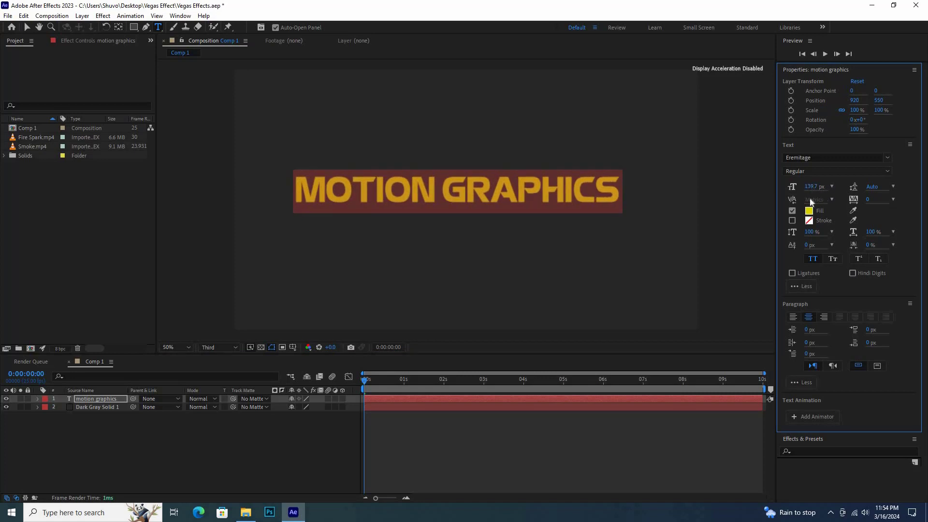
{"action": "left_click", "coordinate": [814, 186]}
{"action": "type", "text": "140"}
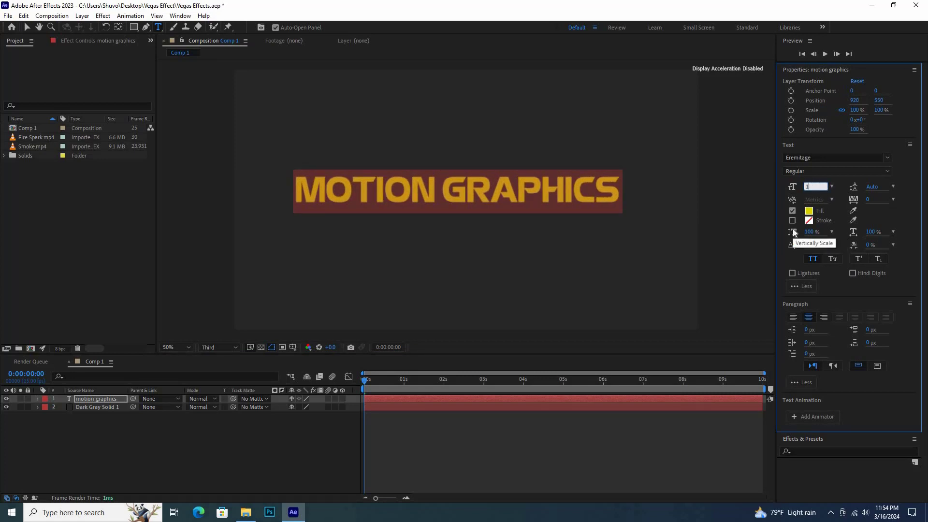
{"action": "key", "text": "Return"}
{"action": "left_click", "coordinate": [27, 27]}
{"action": "left_click", "coordinate": [115, 208]}
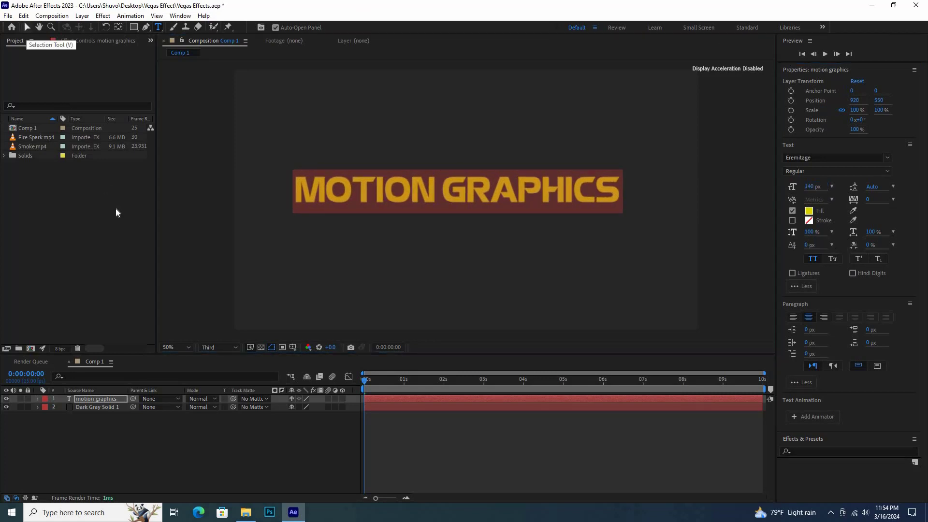
{"action": "left_click", "coordinate": [457, 196]}
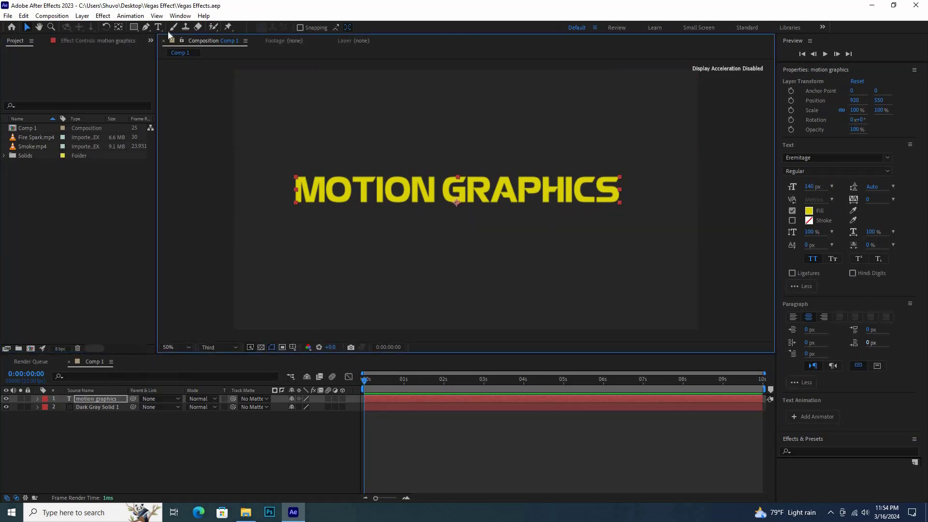
Use the Align panel to centre the text horizontally and vertically, at position 954.9, 592.2.
{"action": "left_click", "coordinate": [180, 16]}
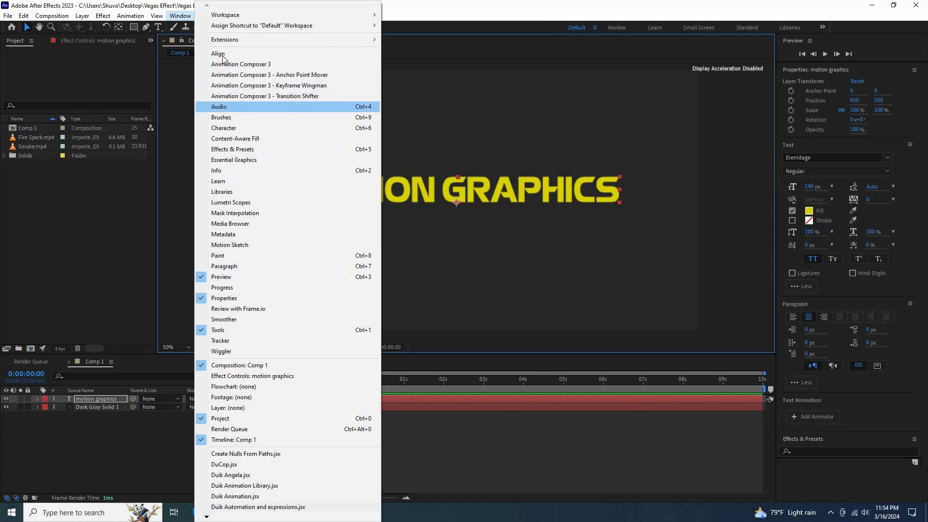
{"action": "left_click", "coordinate": [219, 54]}
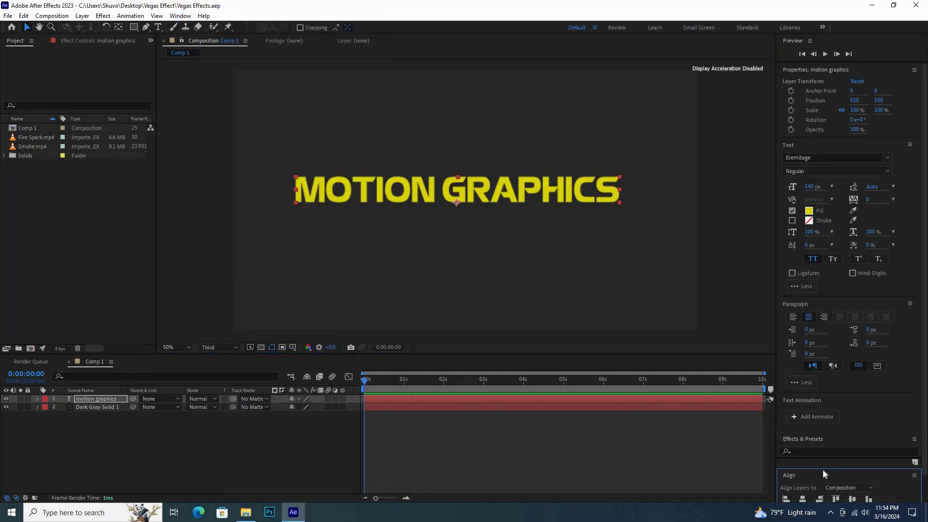
{"action": "scroll", "coordinate": [823, 469], "scroll_direction": "down", "scroll_amount": 1}
{"action": "left_click", "coordinate": [803, 470]}
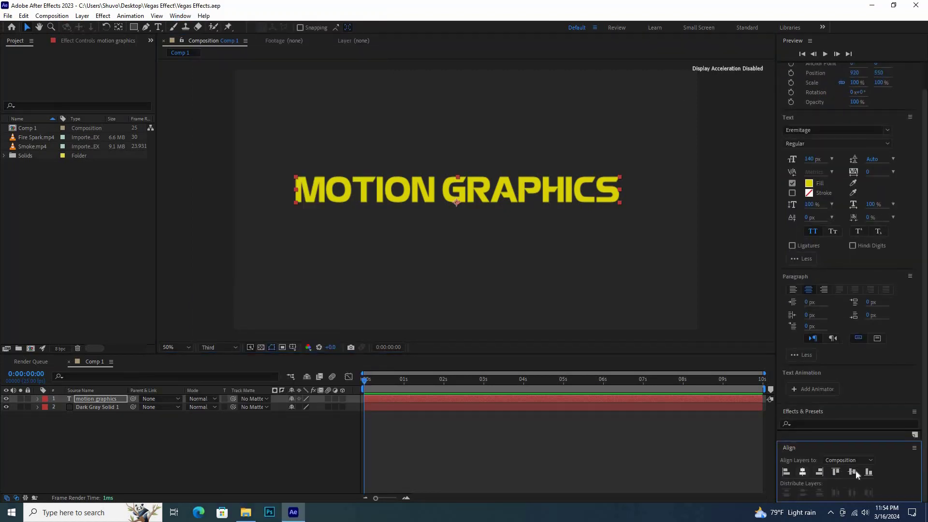
{"action": "left_click", "coordinate": [736, 205]}
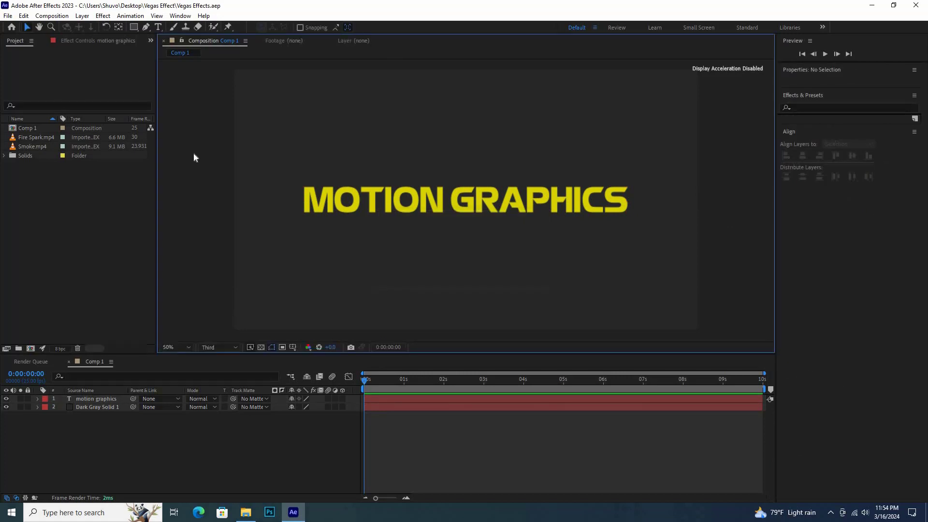
{"action": "left_click", "coordinate": [65, 198]}
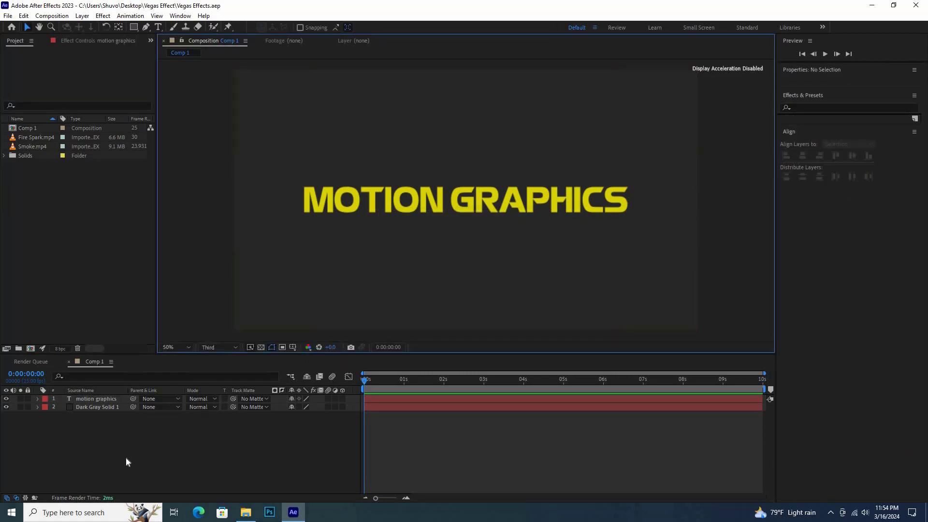
{"action": "left_click", "coordinate": [99, 403]}
{"action": "left_click", "coordinate": [488, 186]}
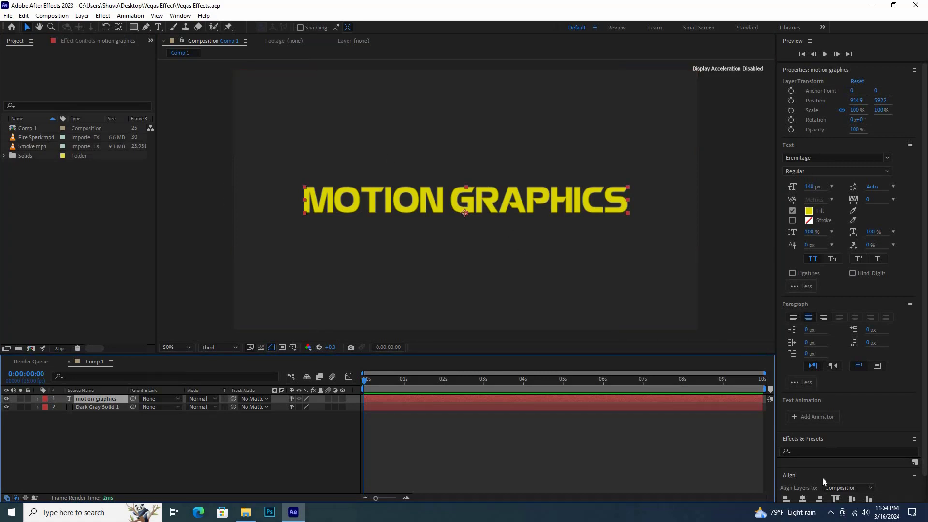
Apply the Vegas effect to the text layer with Segments 5 and Blend Mode Transparent.
{"action": "left_click", "coordinate": [801, 451]}
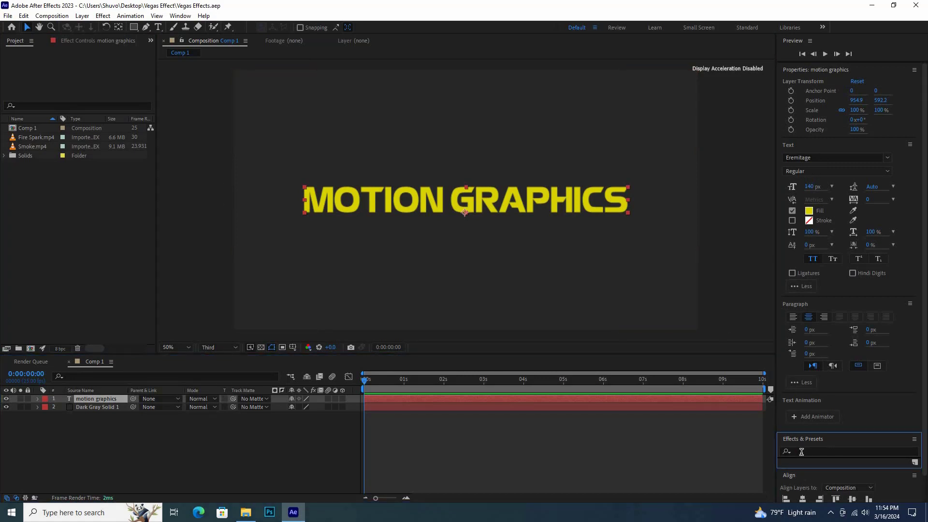
{"action": "left_click", "coordinate": [801, 452]}
{"action": "type", "text": "vegas"}
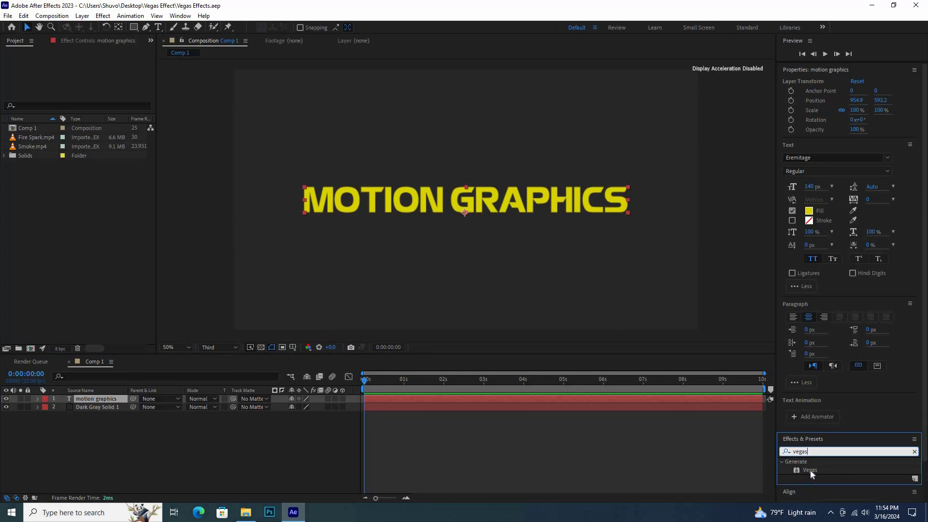
{"action": "mouse_move", "coordinate": [809, 470]}
{"action": "left_mouse_down"}
{"action": "mouse_move", "coordinate": [91, 401]}
{"action": "mouse_move", "coordinate": [99, 398]}
{"action": "left_mouse_up"}
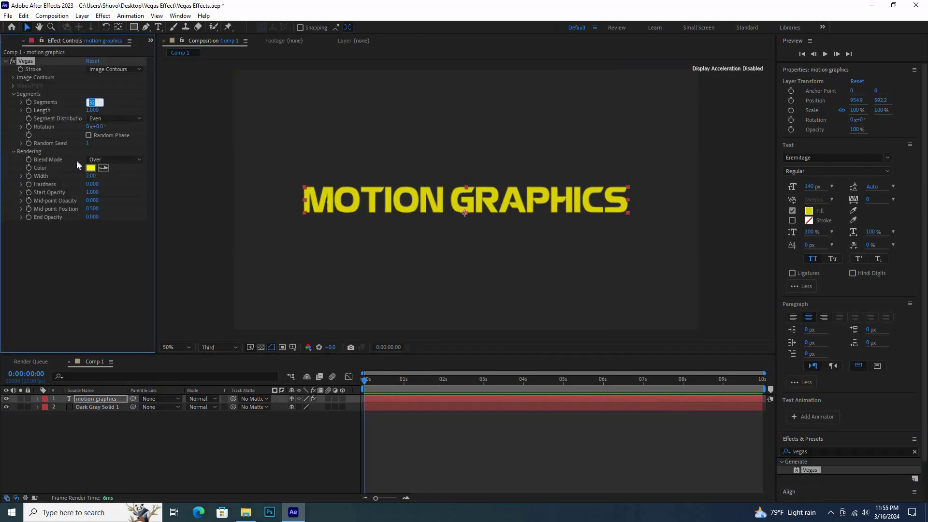
{"action": "type", "text": "5"}
{"action": "key", "text": "Return"}
{"action": "left_click", "coordinate": [116, 159]}
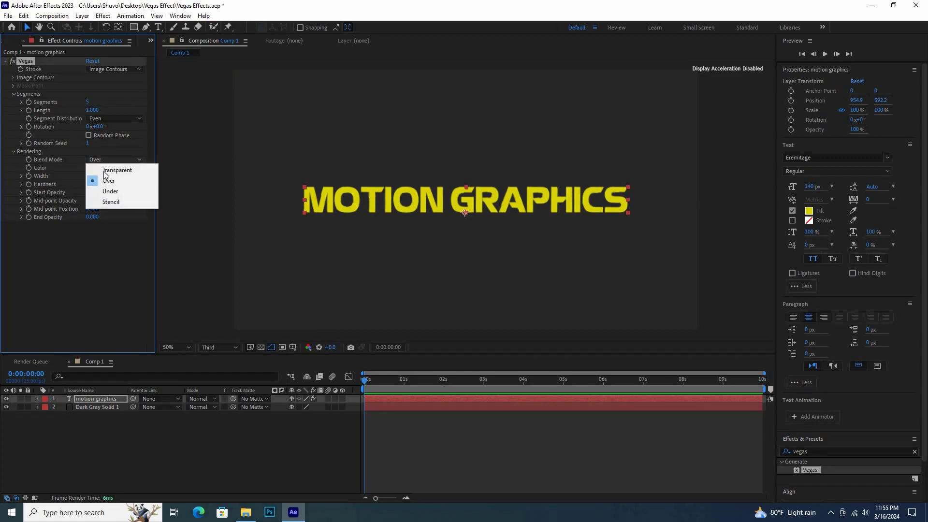
{"action": "left_click", "coordinate": [177, 166]}
At the first frame, increase the Vegas stroke Width and raise its Hardness, then save.
{"action": "key", "text": "ctrl+s"}
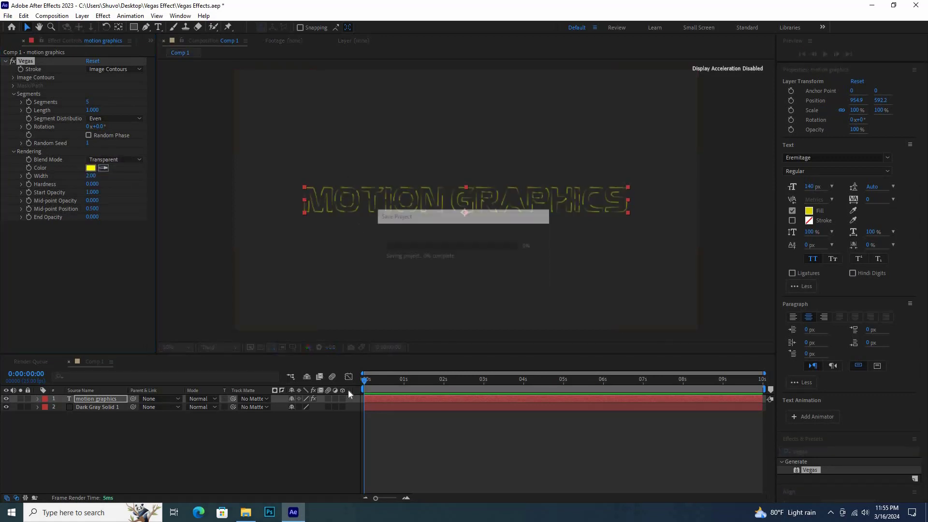
{"action": "left_click", "coordinate": [402, 379]}
{"action": "key", "text": "Home"}
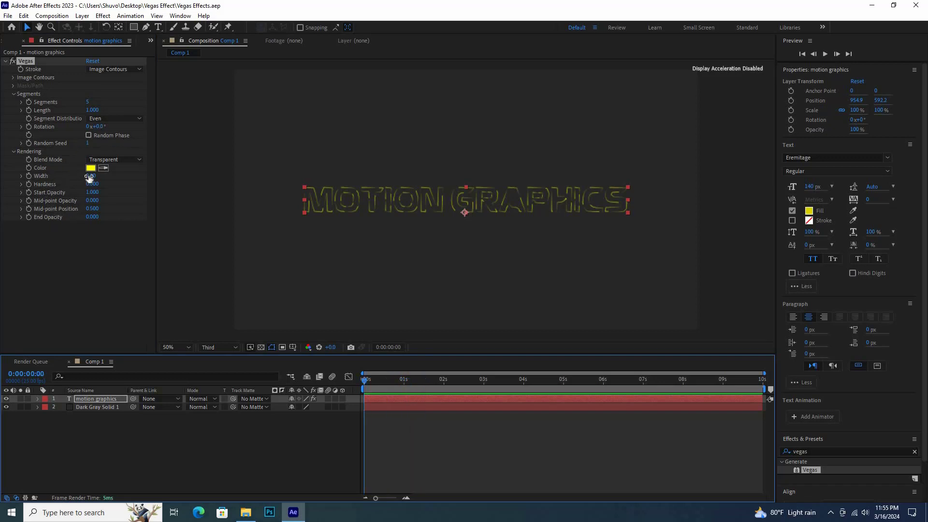
{"action": "left_click_drag", "start_coordinate": [91, 175], "coordinate": [92, 178]}
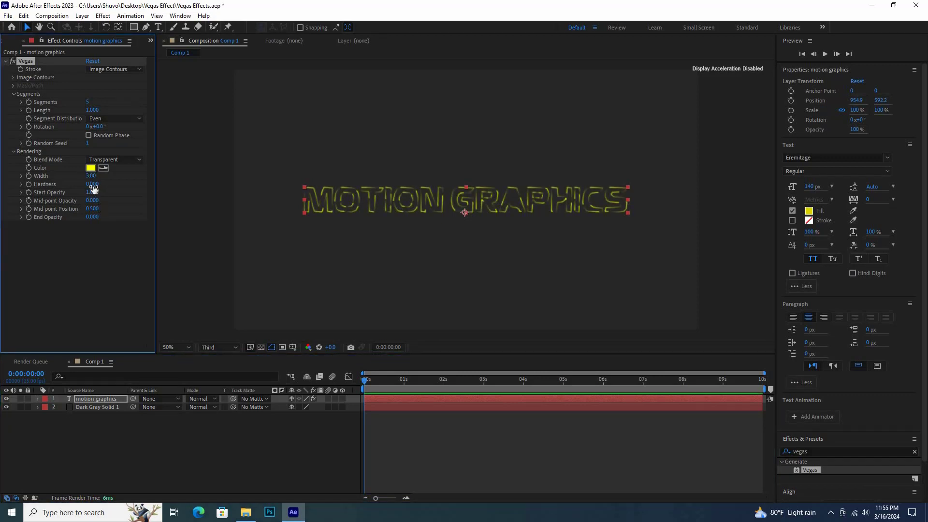
{"action": "left_click_drag", "start_coordinate": [98, 183], "coordinate": [106, 183]}
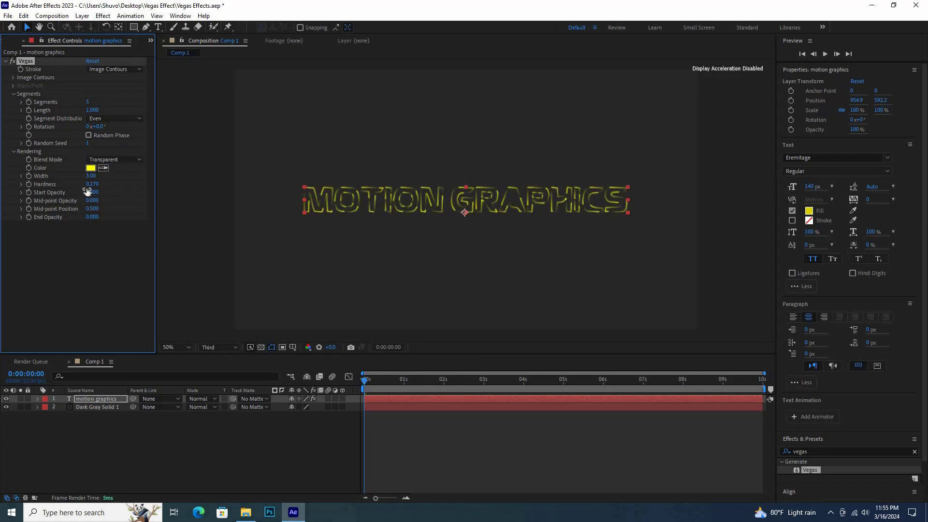
{"action": "left_click", "coordinate": [104, 256]}
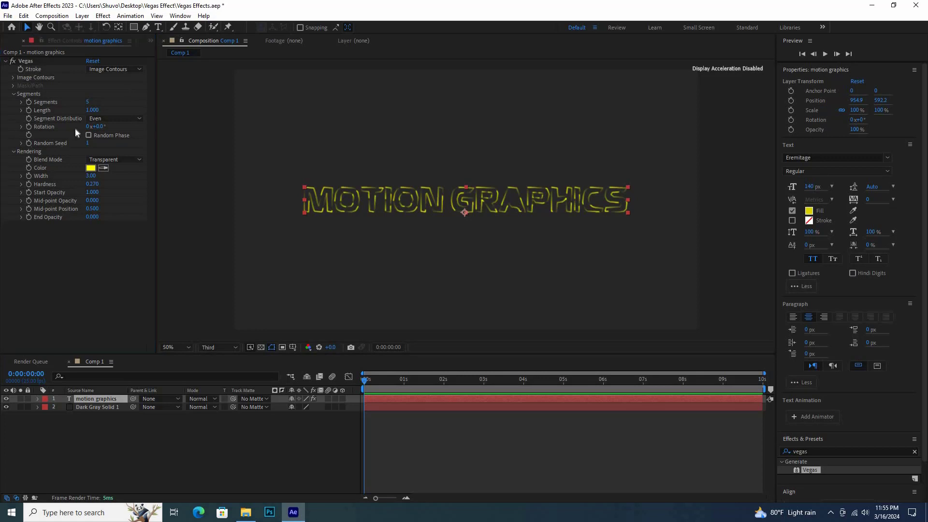
{"action": "key", "text": "ctrl+s"}
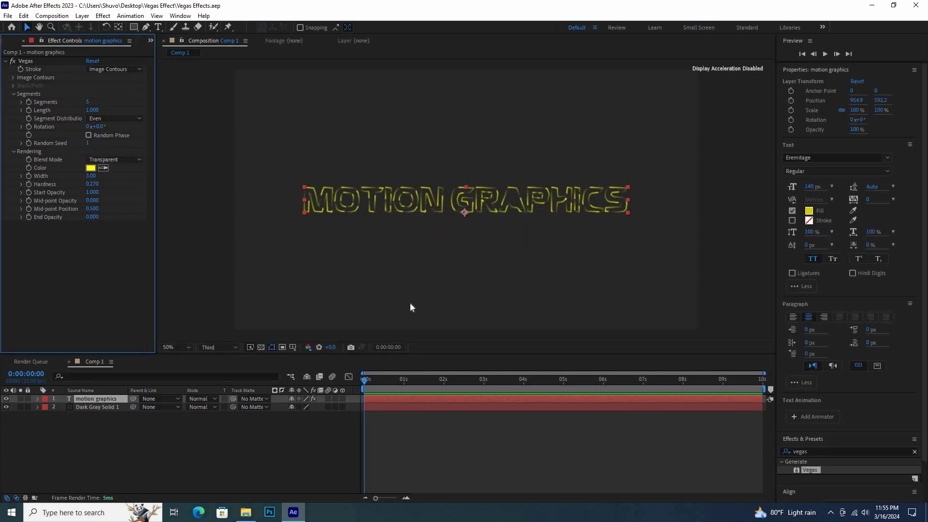
Fine-tune the Vegas Hardness to 0.180, checking the stroke across time, and save.
{"action": "left_click_drag", "start_coordinate": [377, 383], "coordinate": [364, 383]}
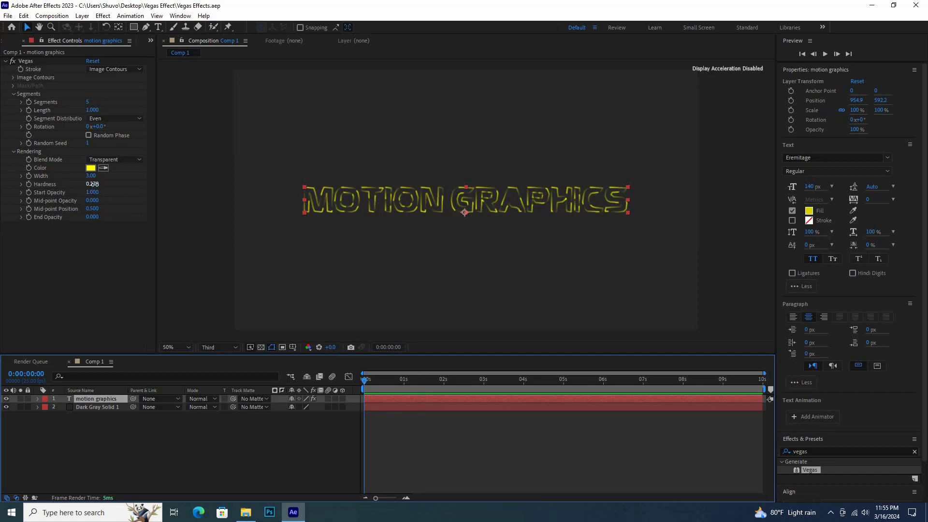
{"action": "left_click_drag", "start_coordinate": [92, 184], "coordinate": [105, 248]}
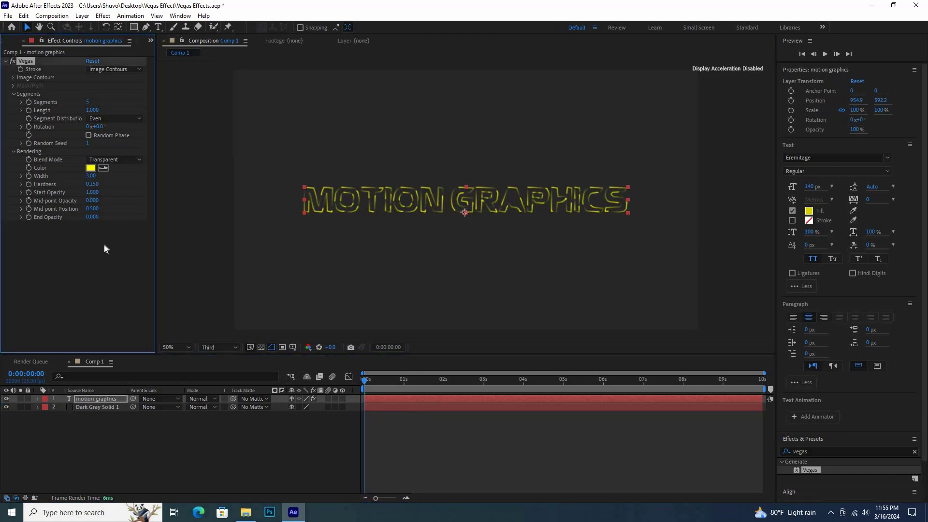
{"action": "left_click", "coordinate": [105, 249]}
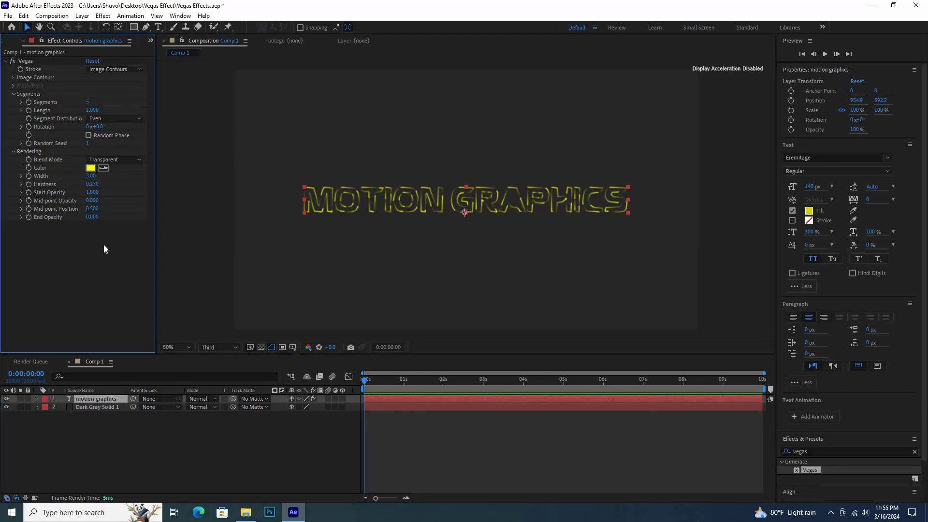
{"action": "left_click_drag", "start_coordinate": [94, 184], "coordinate": [100, 184]}
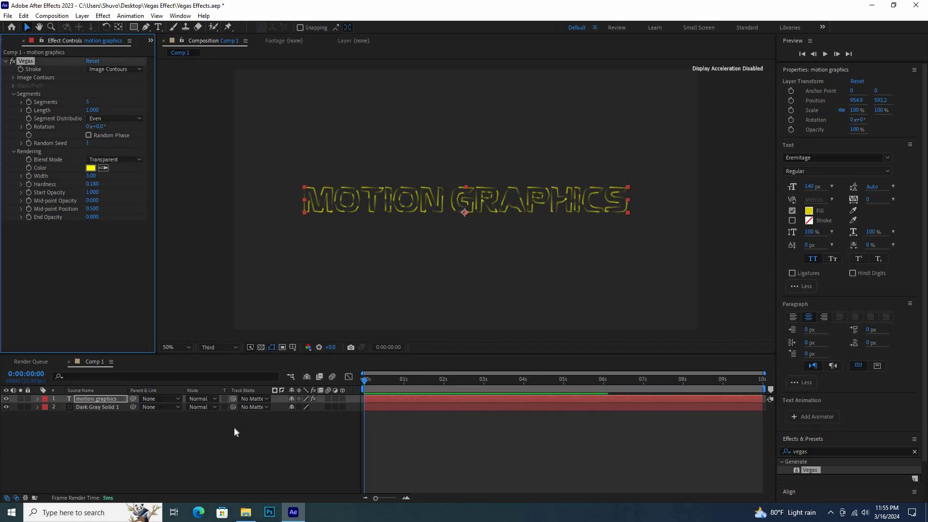
{"action": "left_click", "coordinate": [401, 410]}
{"action": "left_click_drag", "start_coordinate": [365, 380], "coordinate": [394, 380]}
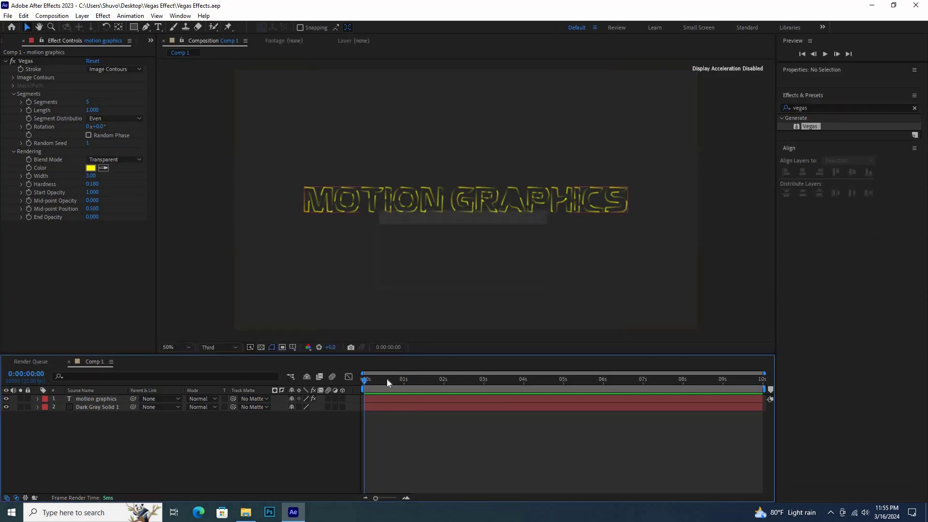
{"action": "key", "text": "ctrl+s"}
{"action": "key", "text": "Home"}
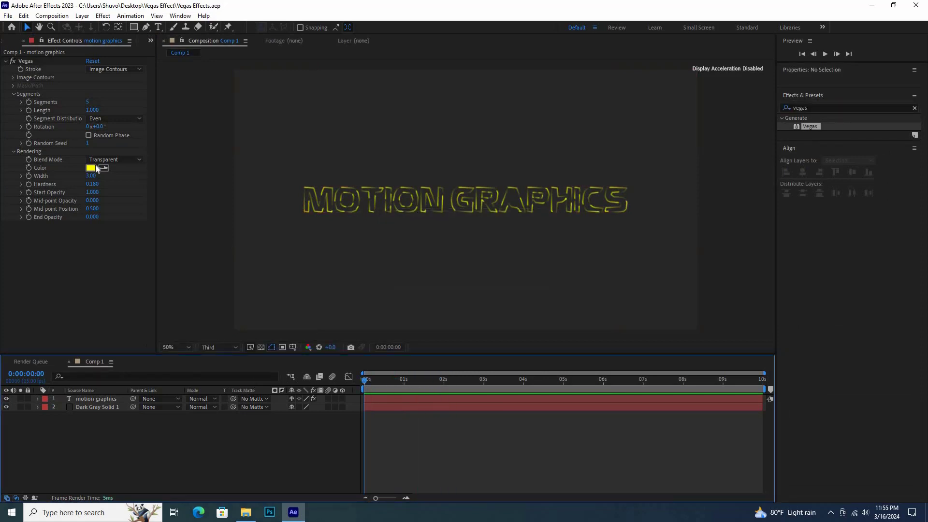
Keep the stroke colour at FFFF00 yellow and enable keyframing on Vegas Length.
{"action": "left_click", "coordinate": [91, 168]}
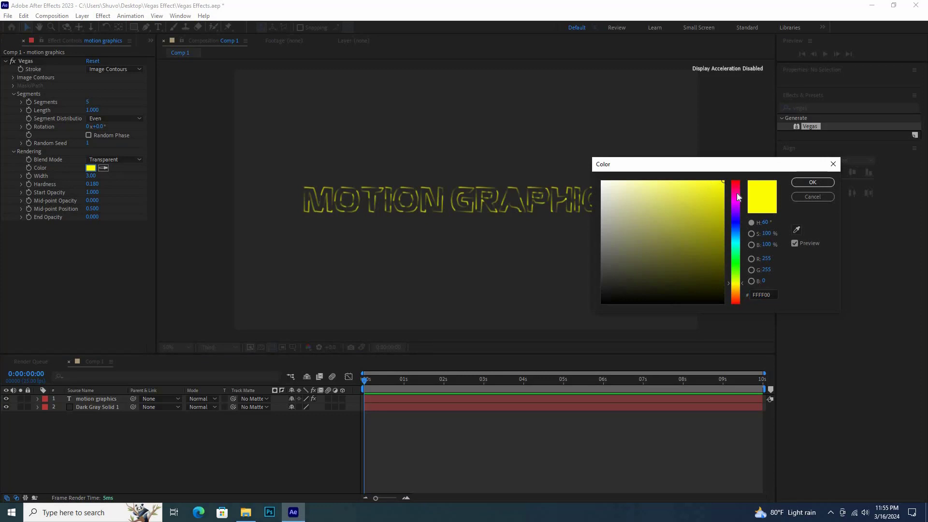
{"action": "left_click", "coordinate": [812, 182]}
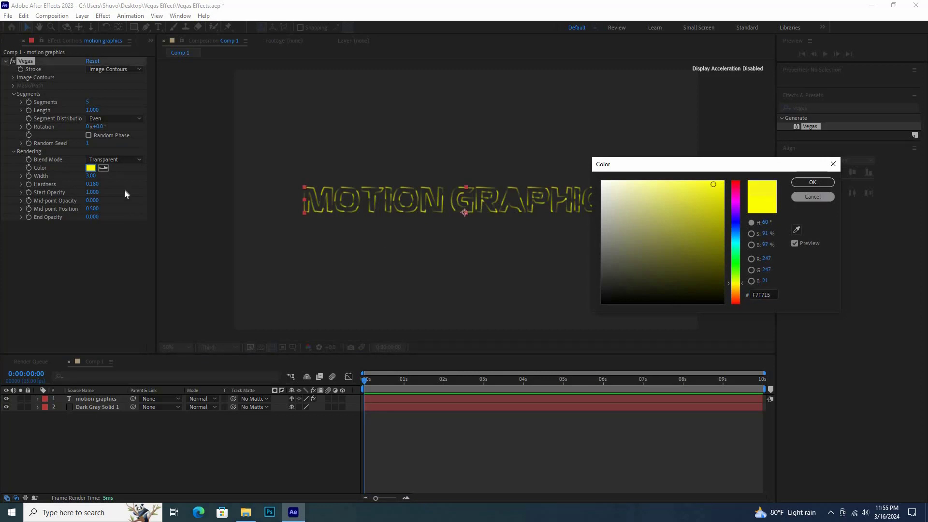
{"action": "left_click", "coordinate": [221, 145]}
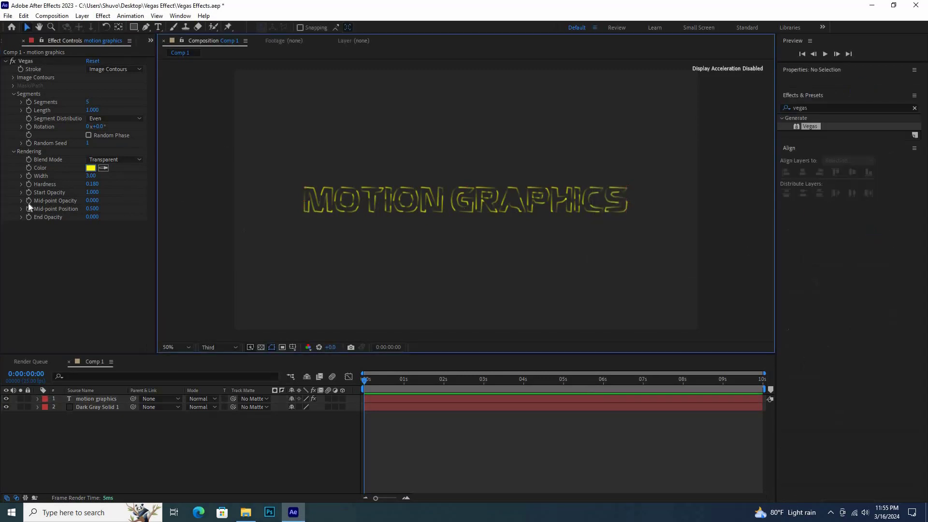
{"action": "left_click", "coordinate": [29, 110]}
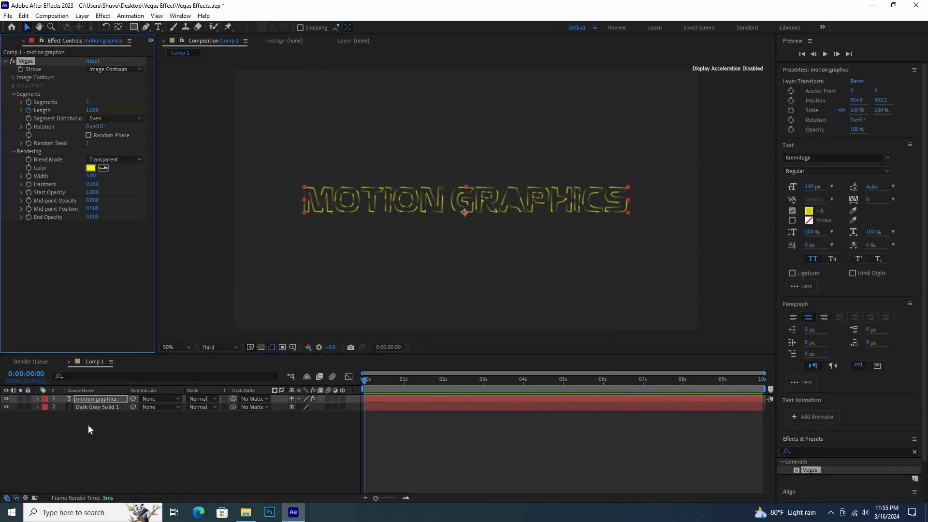
Keyframe Vegas Length at 0.000 at 0s and 1.000 at 2s, save, and preview the draw-on.
{"action": "key", "text": "u"}
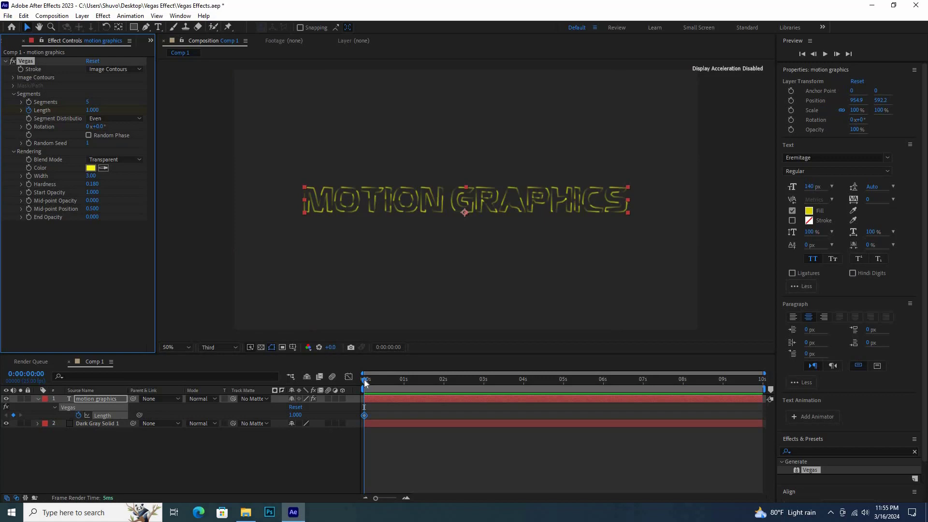
{"action": "key", "text": "space"}
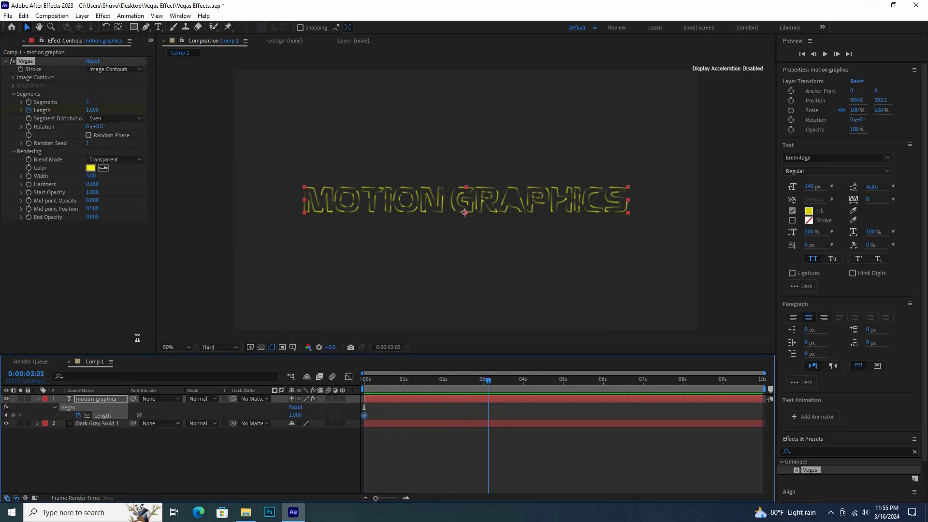
{"action": "key", "text": "space"}
{"action": "left_click_drag", "start_coordinate": [2, 117], "coordinate": [0, 117]}
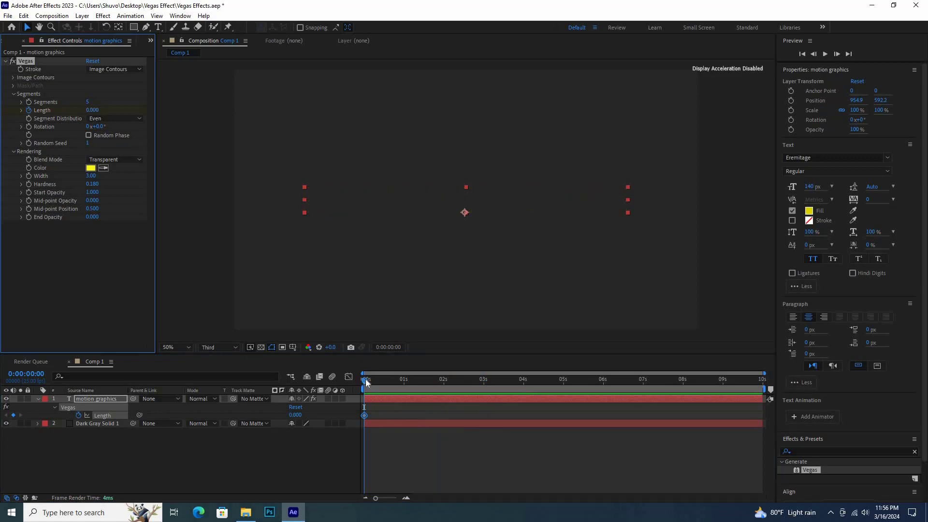
{"action": "mouse_move", "coordinate": [488, 411]}
{"action": "left_mouse_down"}
{"action": "mouse_move", "coordinate": [445, 401]}
{"action": "mouse_move", "coordinate": [442, 411]}
{"action": "left_mouse_up"}
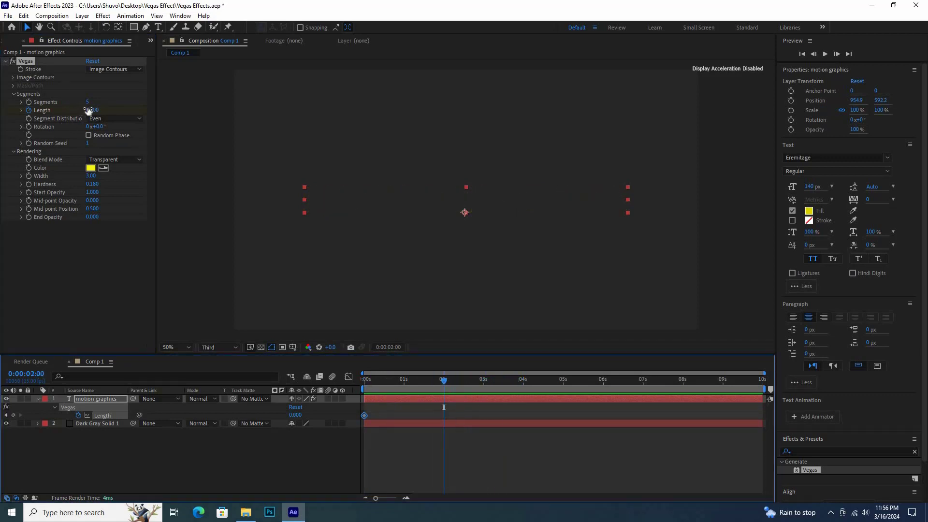
{"action": "left_click_drag", "start_coordinate": [88, 111], "coordinate": [367, 119]}
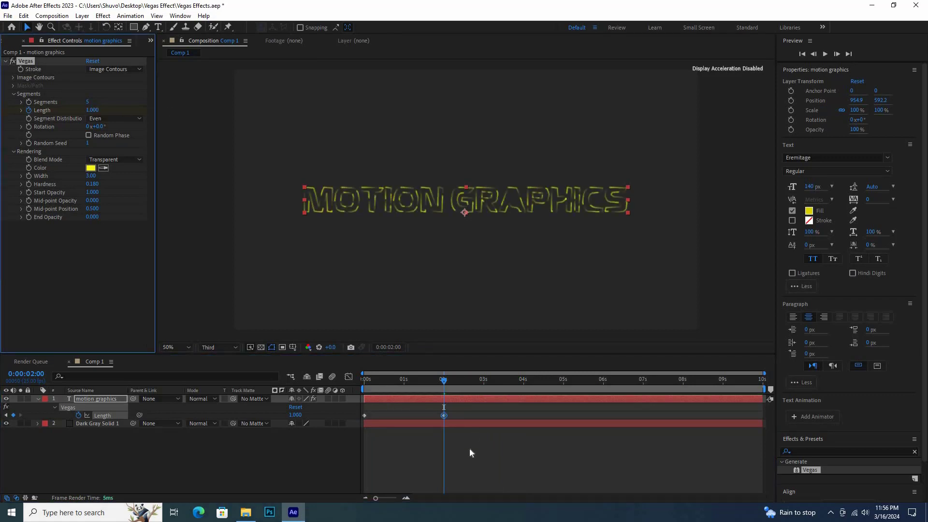
{"action": "key", "text": "ctrl+s"}
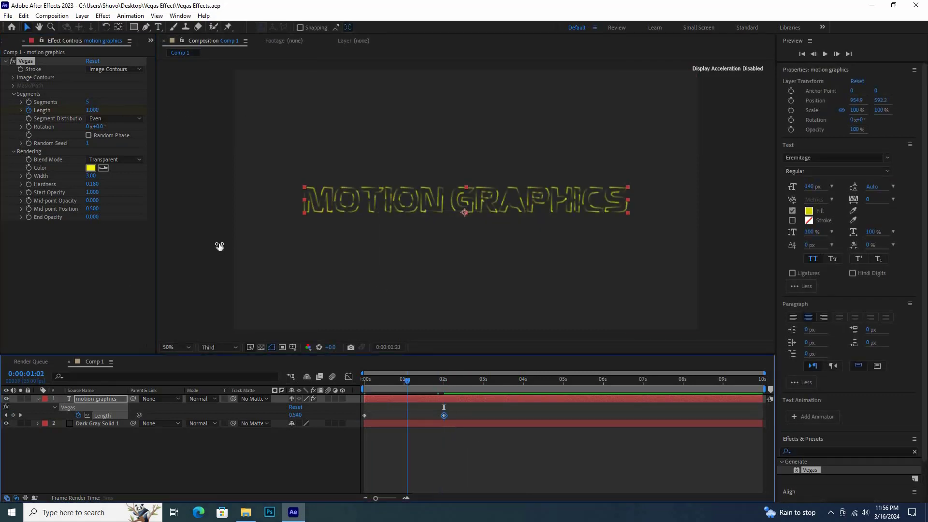
{"action": "key", "text": "Home"}
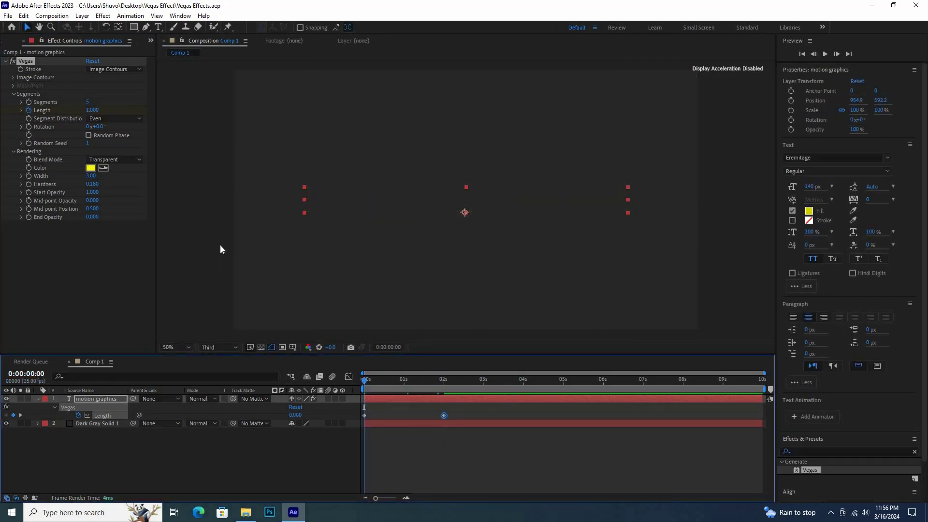
{"action": "key", "text": "space"}
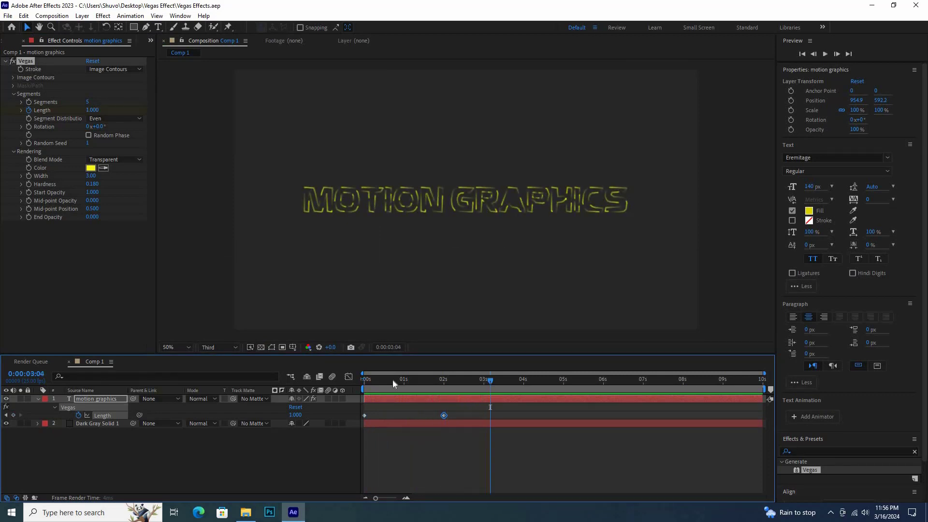
{"action": "key", "text": "space"}
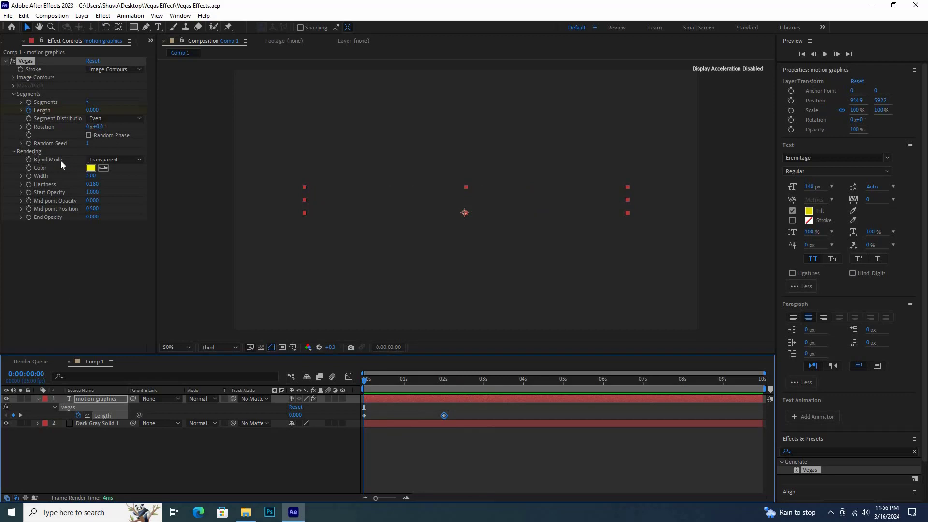
Keyframe Vegas Rotation up to 1x+222° at 4 seconds and preview the spinning outline draw-on.
{"action": "left_click", "coordinate": [21, 110]}
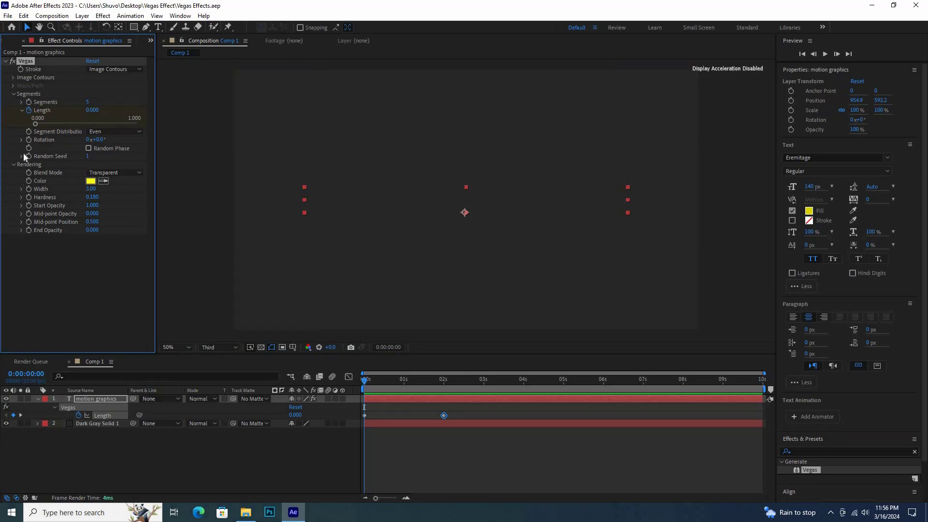
{"action": "left_click", "coordinate": [29, 140]}
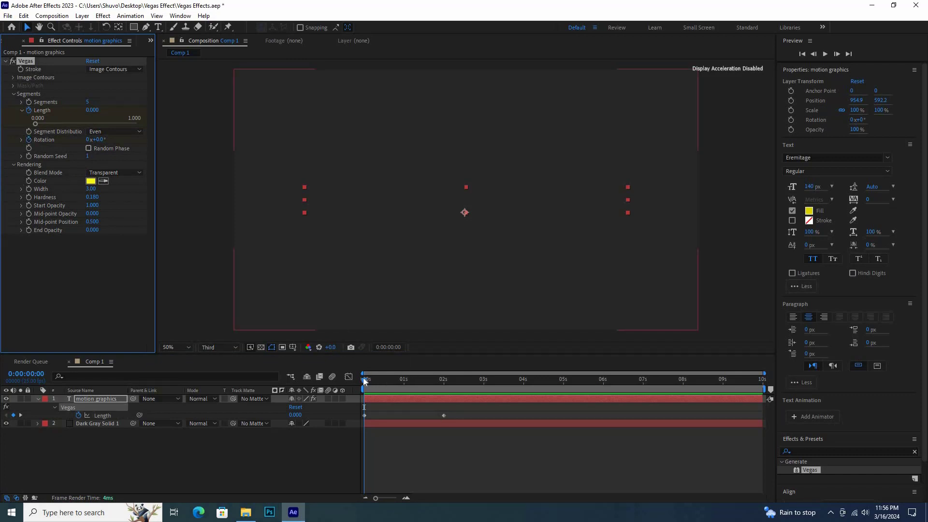
{"action": "left_click", "coordinate": [521, 399]}
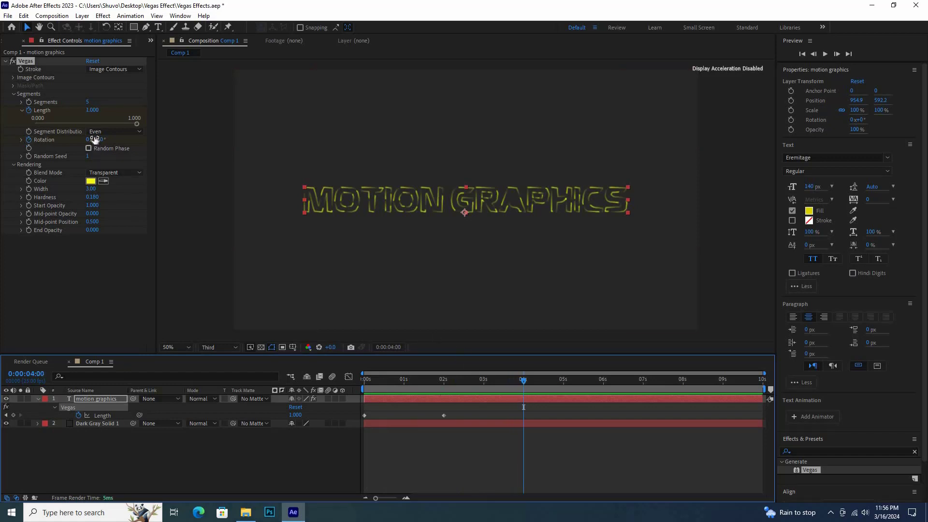
{"action": "left_click_drag", "start_coordinate": [155, 143], "coordinate": [397, 162]}
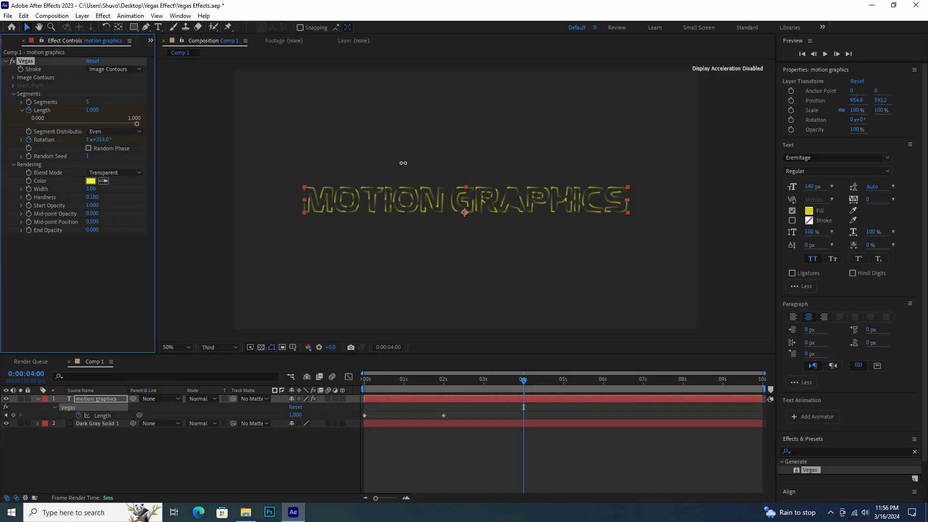
{"action": "left_click_drag", "start_coordinate": [397, 162], "coordinate": [177, 161]}
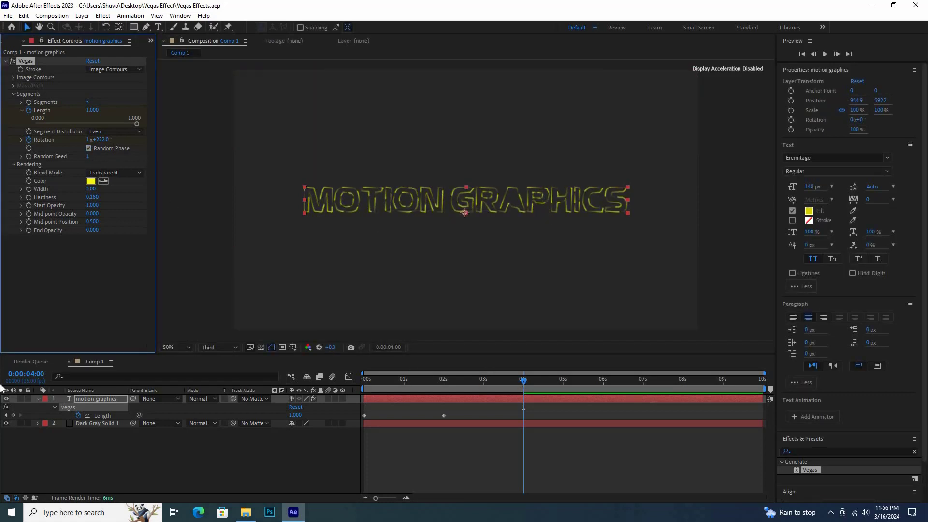
{"action": "key", "text": "space"}
{"action": "key", "text": "Home"}
{"action": "key", "text": "space"}
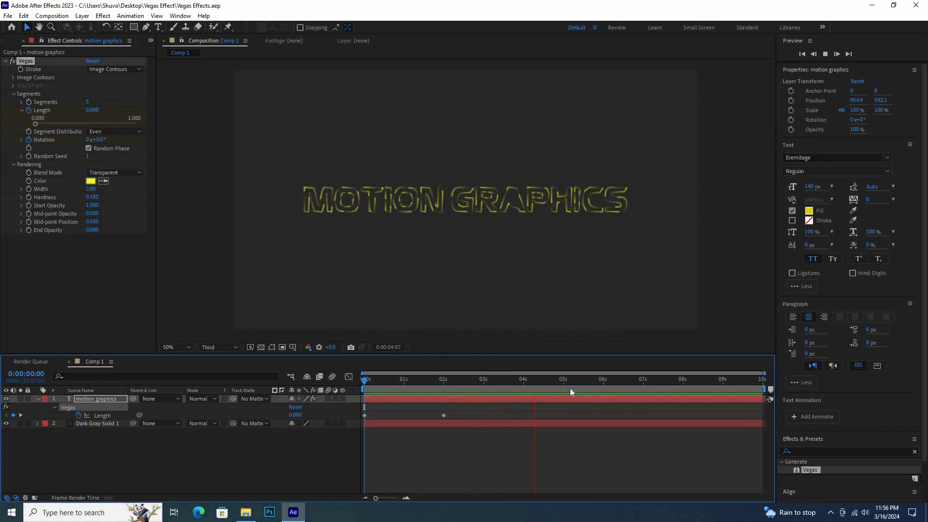
{"action": "key", "text": "space"}
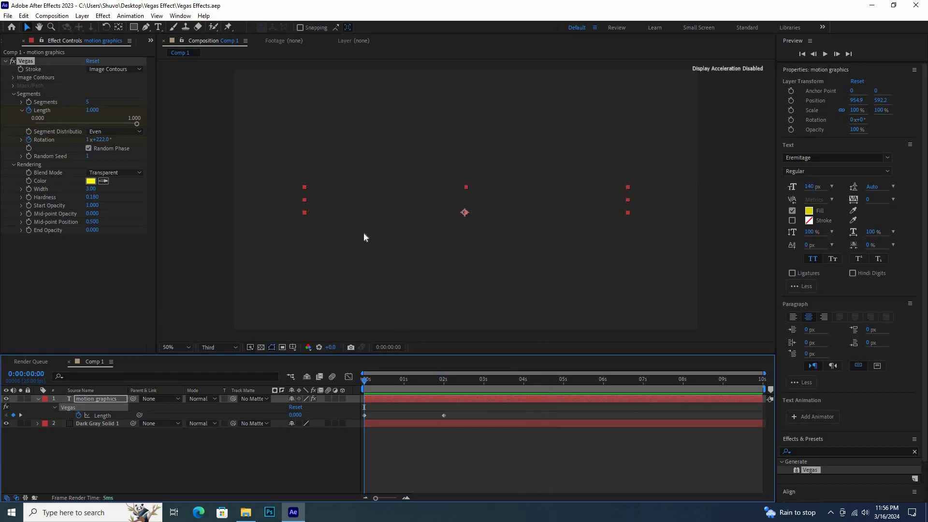
{"action": "key", "text": "space"}
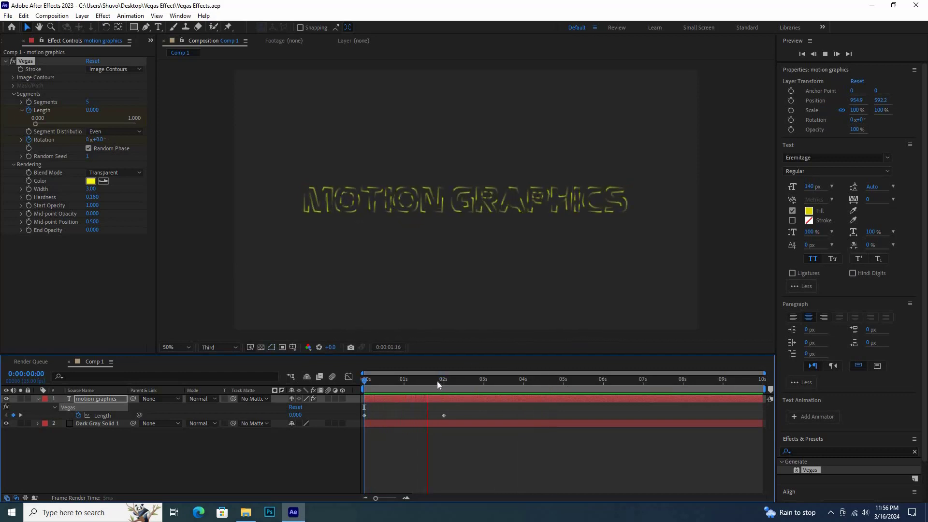
{"action": "left_click", "coordinate": [434, 380]}
{"action": "key", "text": "Home"}
{"action": "key", "text": "space"}
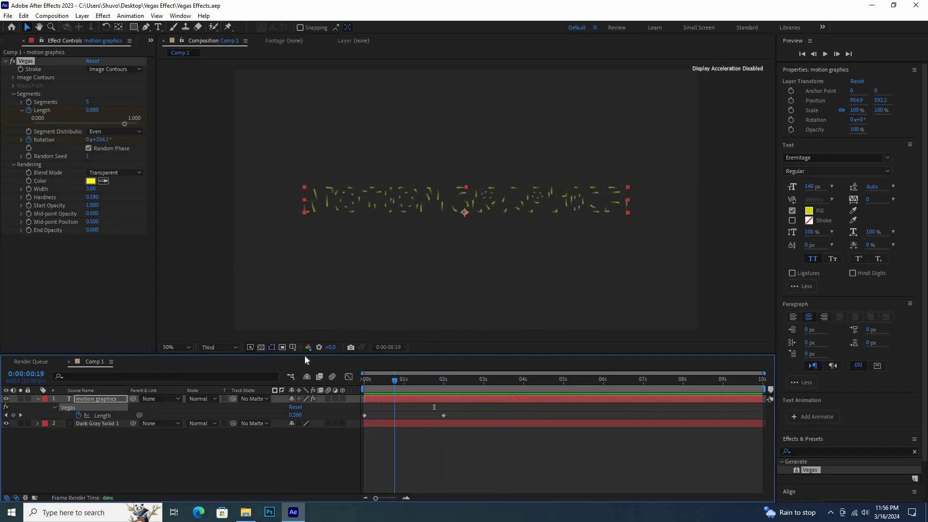
{"action": "key", "text": "space"}
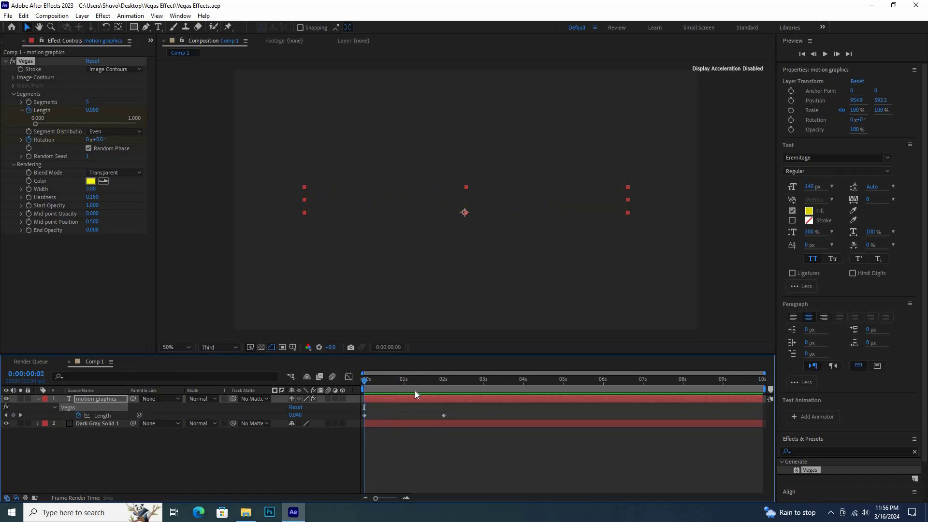
{"action": "left_click", "coordinate": [415, 392]}
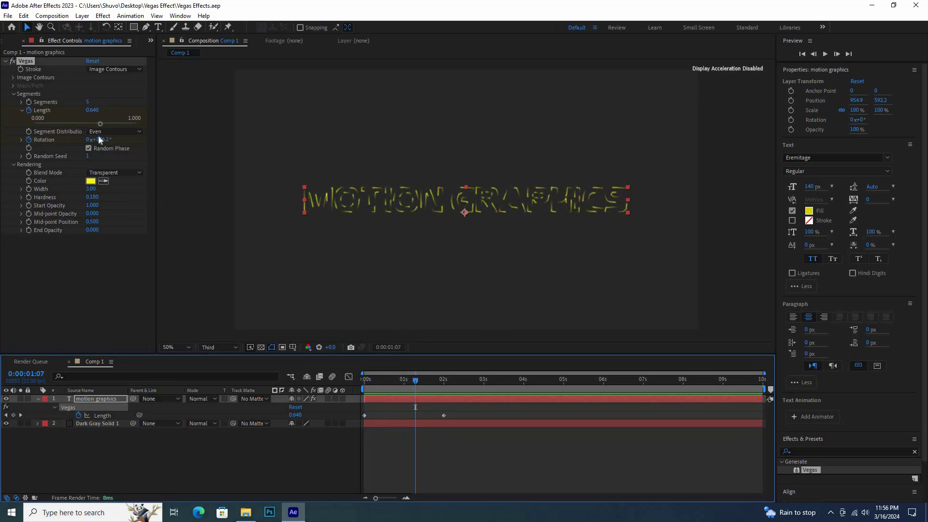
{"action": "left_click", "coordinate": [88, 102]}
{"action": "type", "text": "4"}
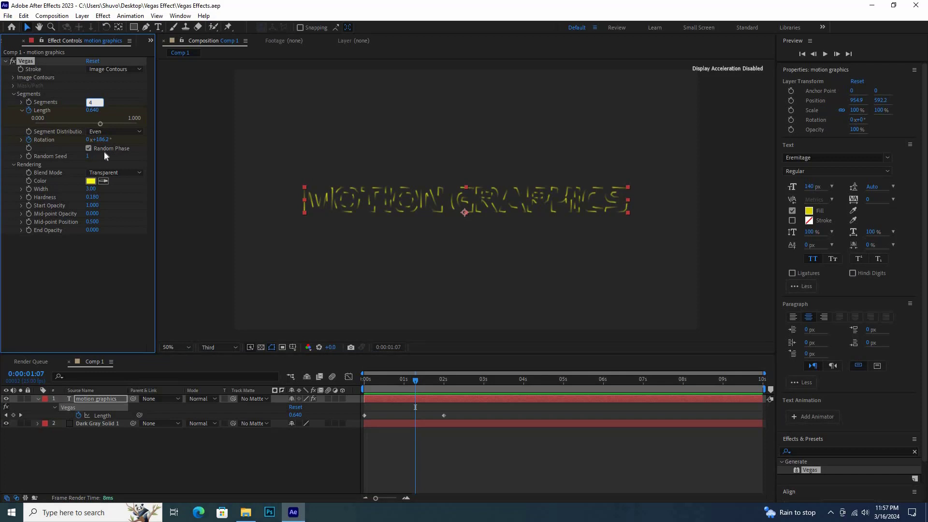
{"action": "key", "text": "Return"}
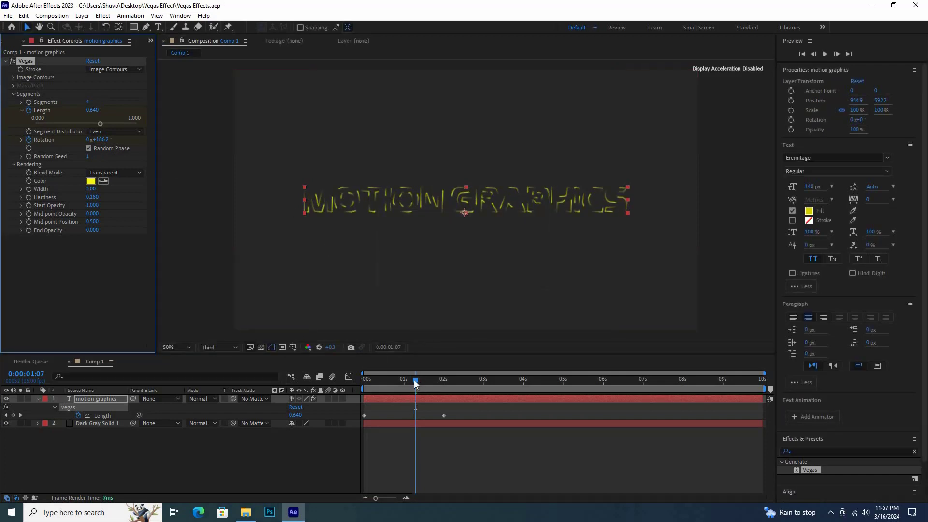
{"action": "key", "text": "Home"}
{"action": "key", "text": "space"}
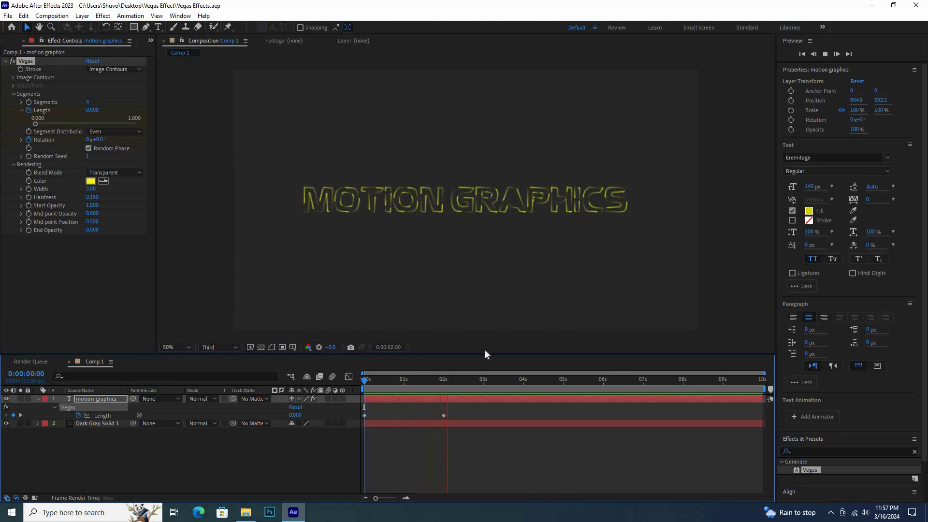
{"action": "left_click", "coordinate": [464, 381]}
{"action": "key", "text": "Home"}
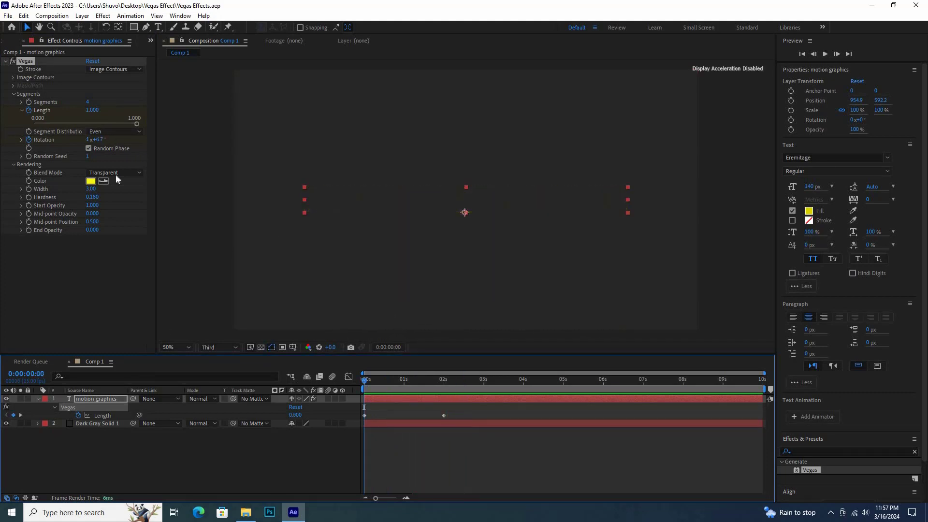
{"action": "left_click", "coordinate": [88, 102]}
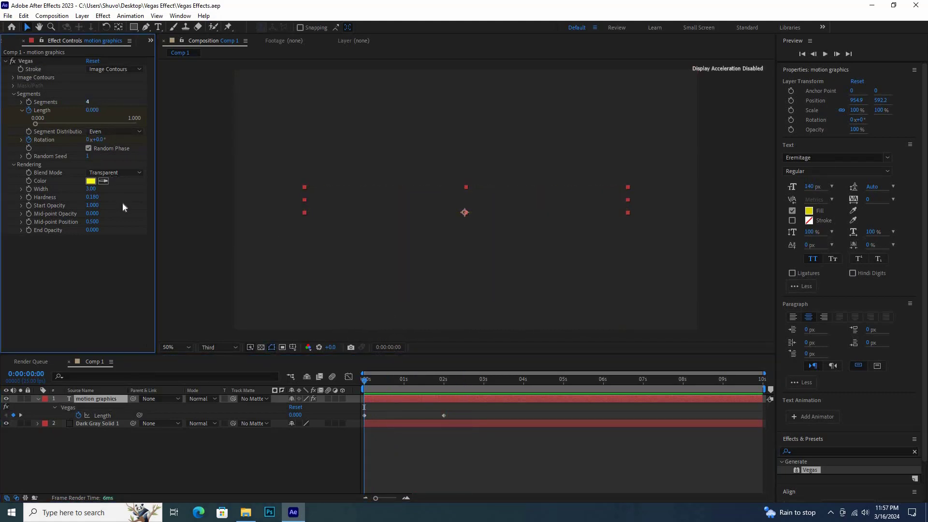
{"action": "type", "text": "5"}
{"action": "key", "text": "Return"}
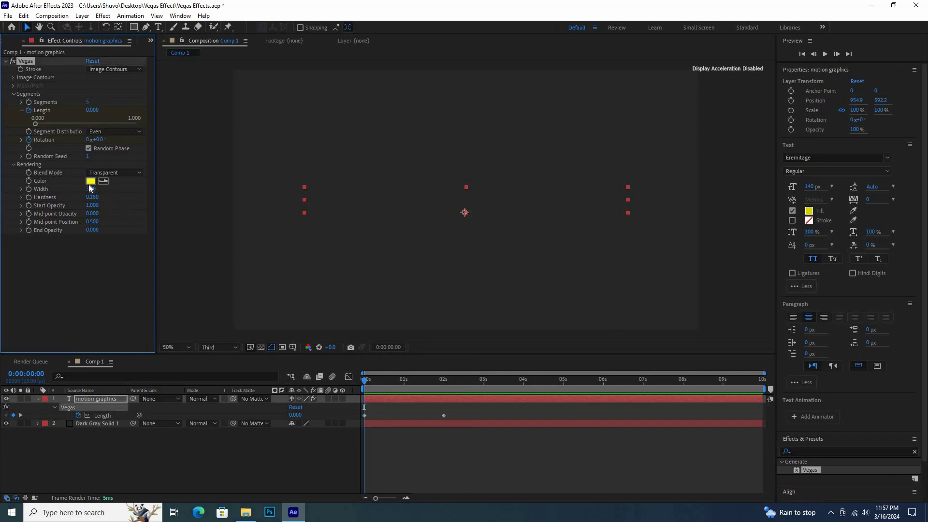
Set the Vegas outline Width to 2.00, then raise it to 2.90, previewing the draw-on each time.
{"action": "left_click", "coordinate": [21, 140]}
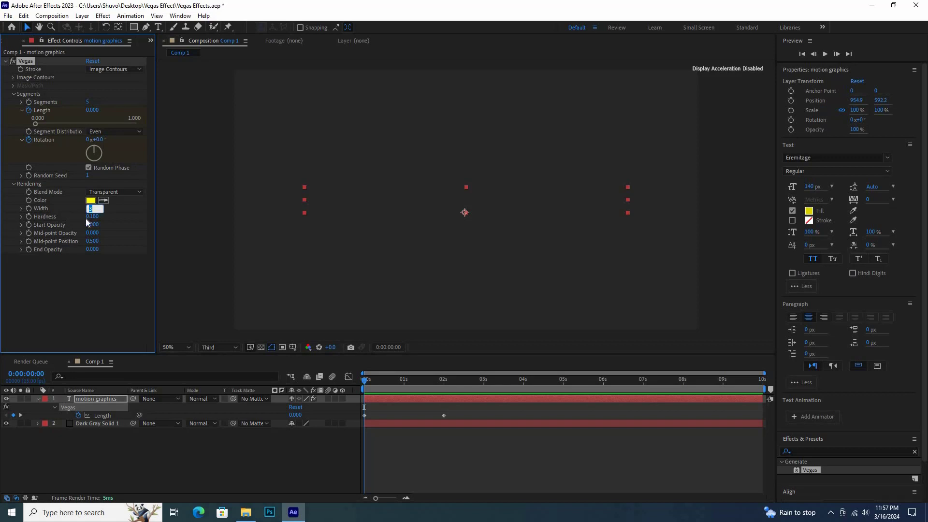
{"action": "type", "text": "2"}
{"action": "key", "text": "Return"}
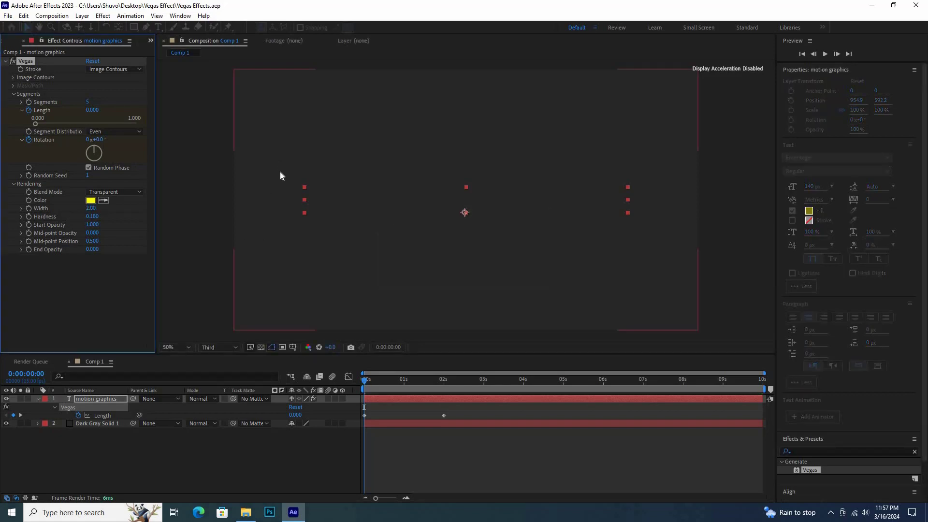
{"action": "key", "text": "space"}
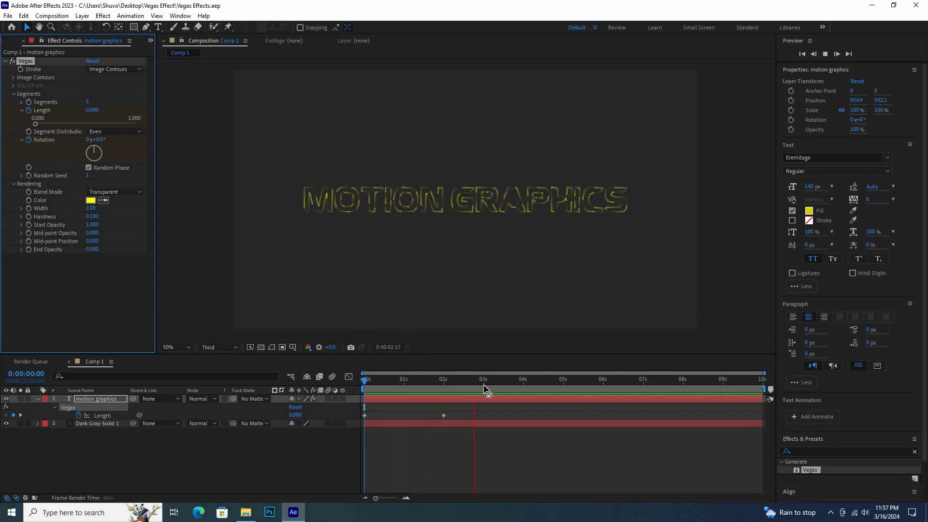
{"action": "key", "text": "space"}
{"action": "left_click_drag", "start_coordinate": [468, 382], "coordinate": [355, 389]}
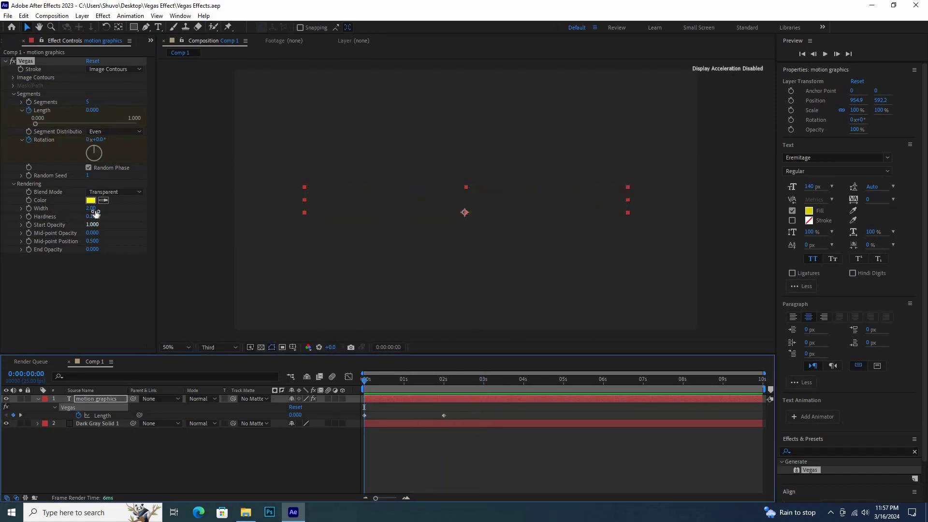
{"action": "left_click_drag", "start_coordinate": [96, 209], "coordinate": [143, 244]}
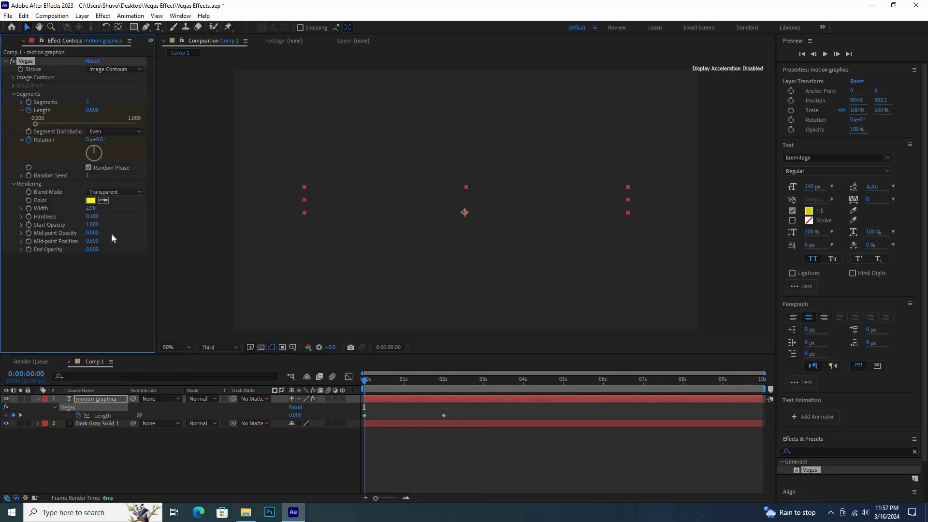
{"action": "key", "text": "Return"}
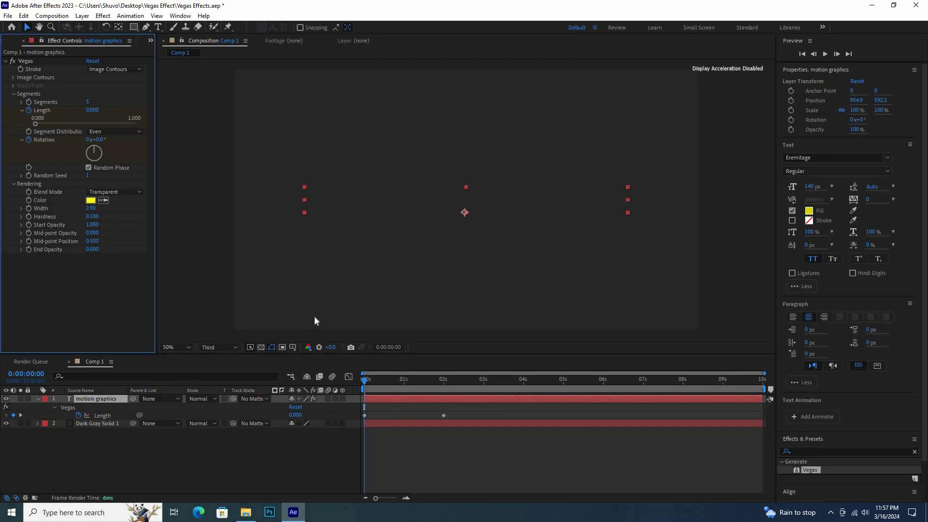
{"action": "key", "text": "space"}
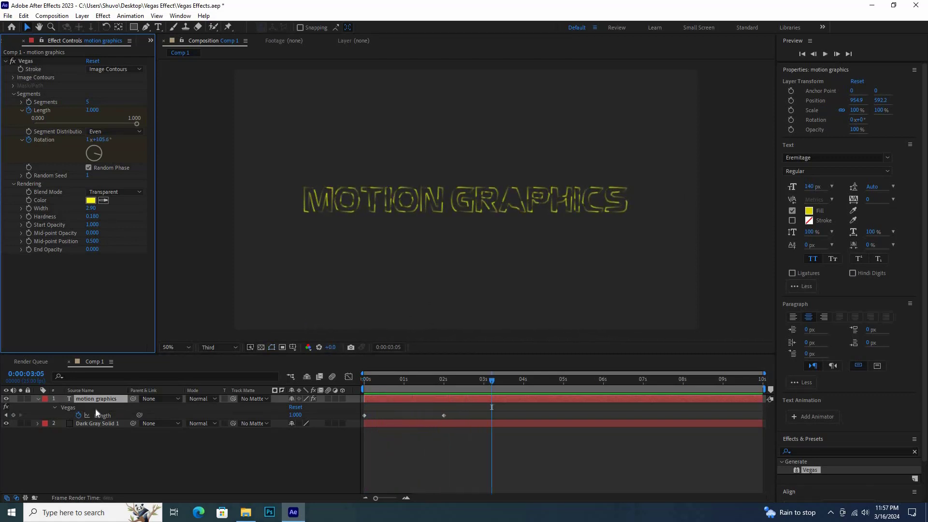
{"action": "key", "text": "space"}
Scale the MOTION GRAPHICS text layer to 115% and preview the animation from the start.
{"action": "key", "text": "s"}
{"action": "left_click_drag", "start_coordinate": [316, 408], "coordinate": [326, 436]}
{"action": "left_click", "coordinate": [319, 406]}
{"action": "type", "text": "115"}
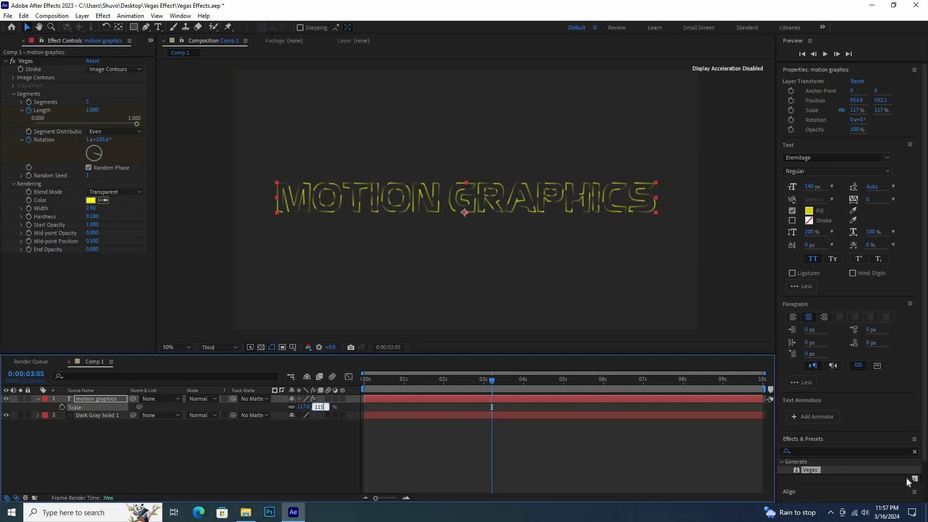
{"action": "key", "text": "Return"}
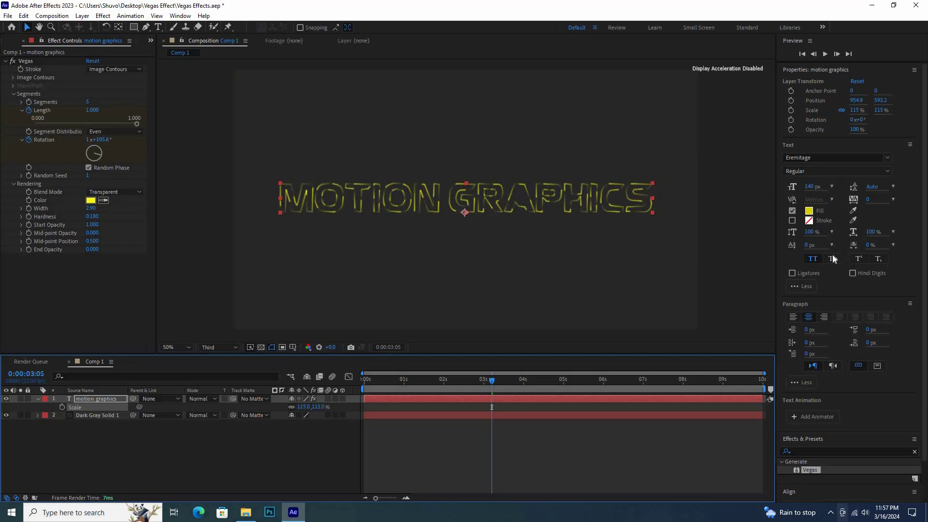
{"action": "left_click", "coordinate": [793, 492]}
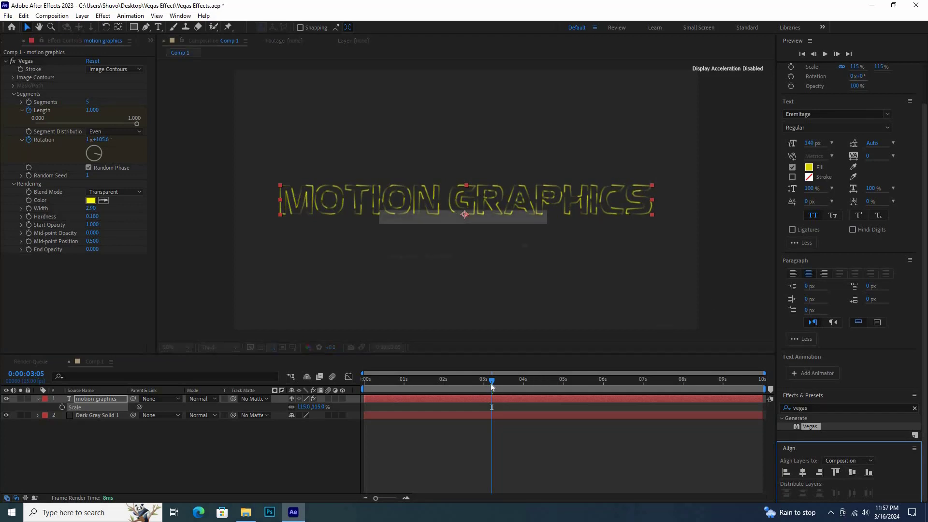
{"action": "key", "text": "Page_Up"}
{"action": "key", "text": "Page_Up"}
{"action": "key", "text": "Page_Up"}
{"action": "key", "text": "Home"}
{"action": "key", "text": "space"}
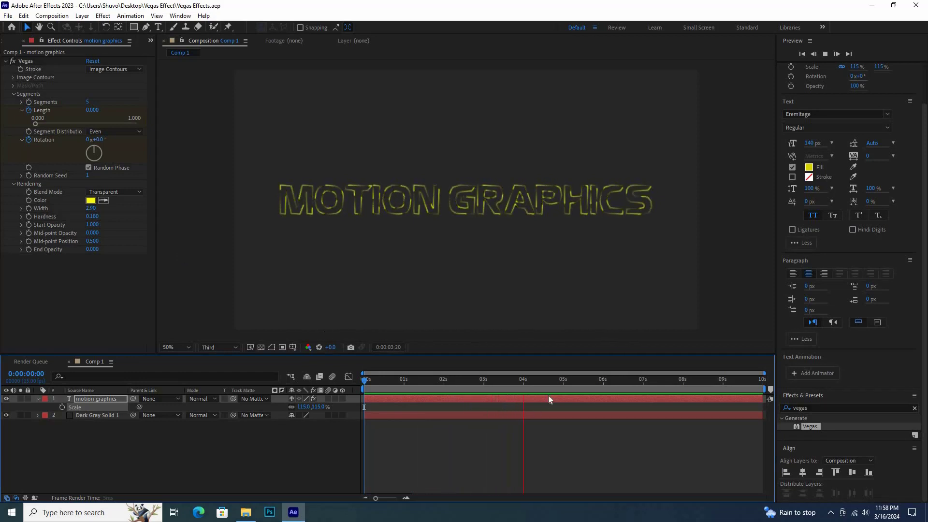
Set the Vegas outline Width to 3.00 and Hardness to 0.420, then preview from the first frame.
{"action": "left_click", "coordinate": [535, 380]}
{"action": "left_click_drag", "start_coordinate": [497, 380], "coordinate": [401, 380]}
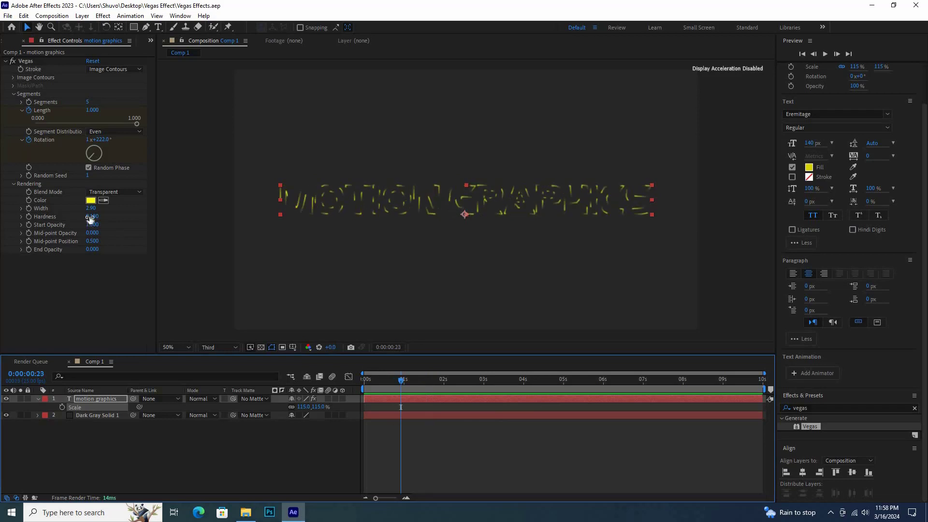
{"action": "left_click", "coordinate": [113, 254]}
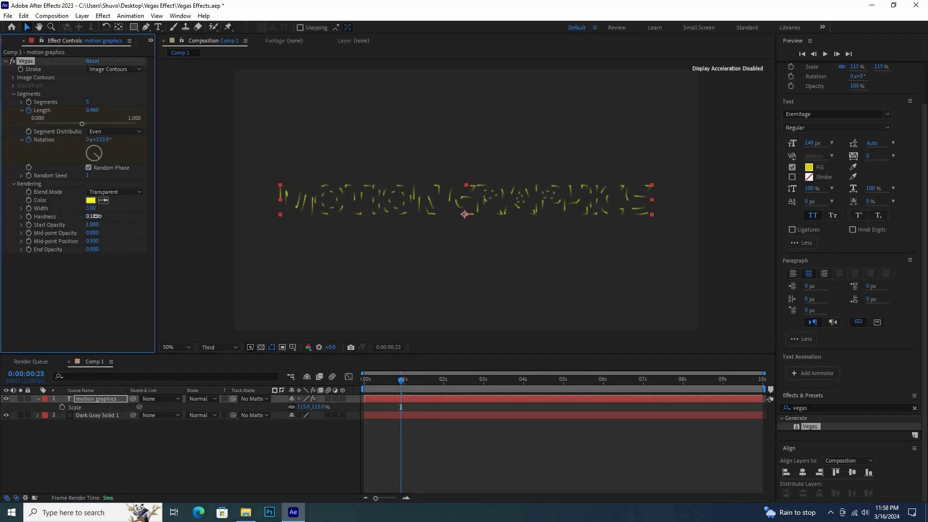
{"action": "left_click_drag", "start_coordinate": [91, 216], "coordinate": [88, 218]}
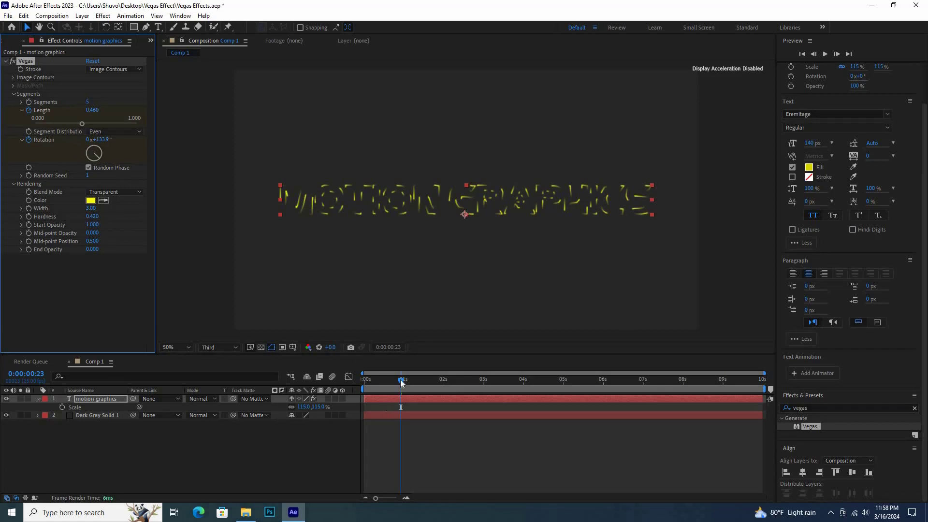
{"action": "key", "text": "Home"}
{"action": "key", "text": "space"}
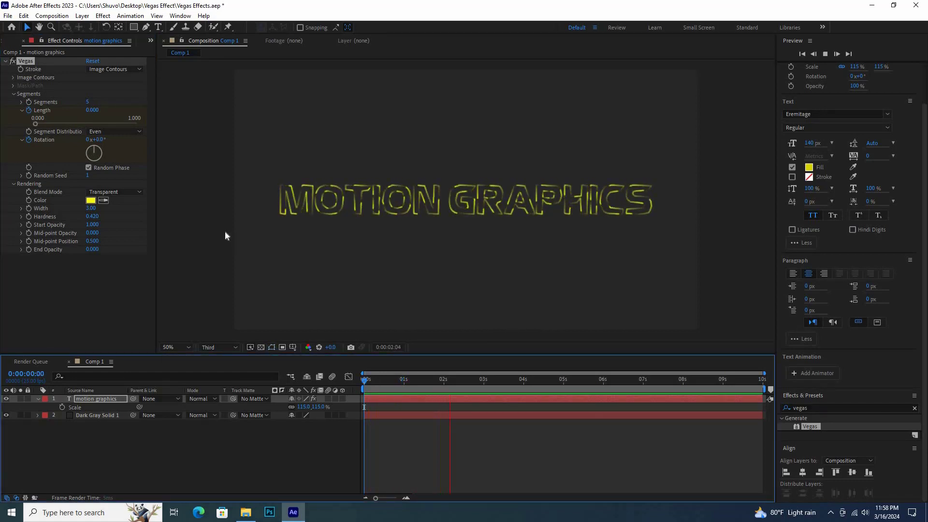
{"action": "left_click", "coordinate": [501, 379]}
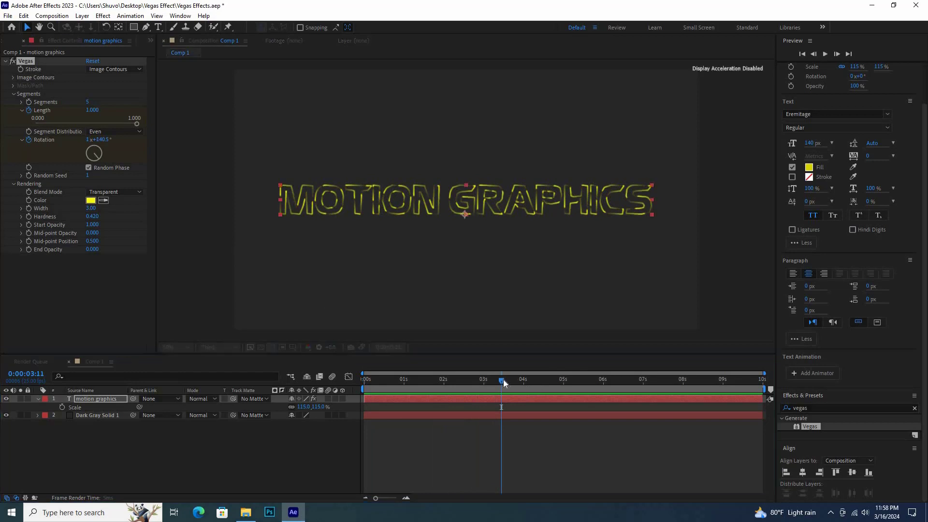
{"action": "key", "text": "Home"}
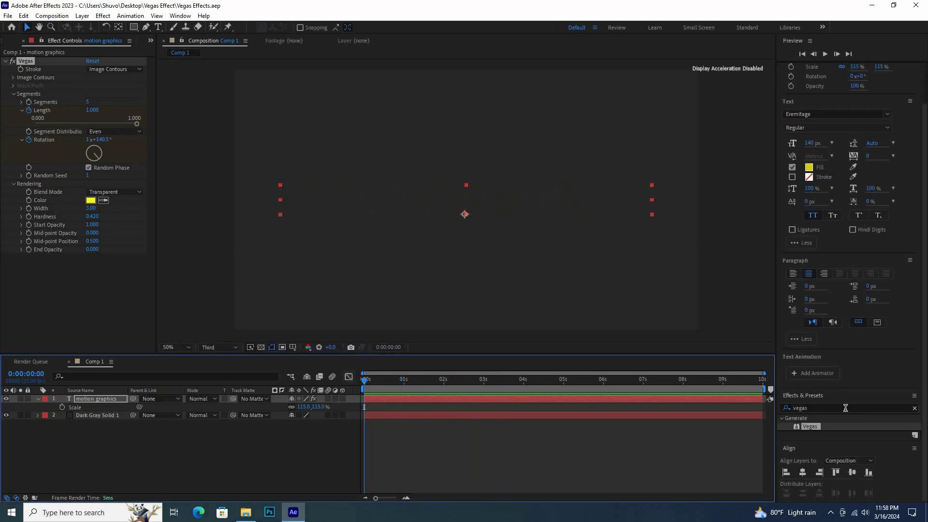
Search Effects & Presets for 'gradient' and apply Gradient Ramp to the MOTION GRAPHICS text layer.
{"action": "left_click", "coordinate": [816, 409]}
{"action": "key", "text": "ctrl+a"}
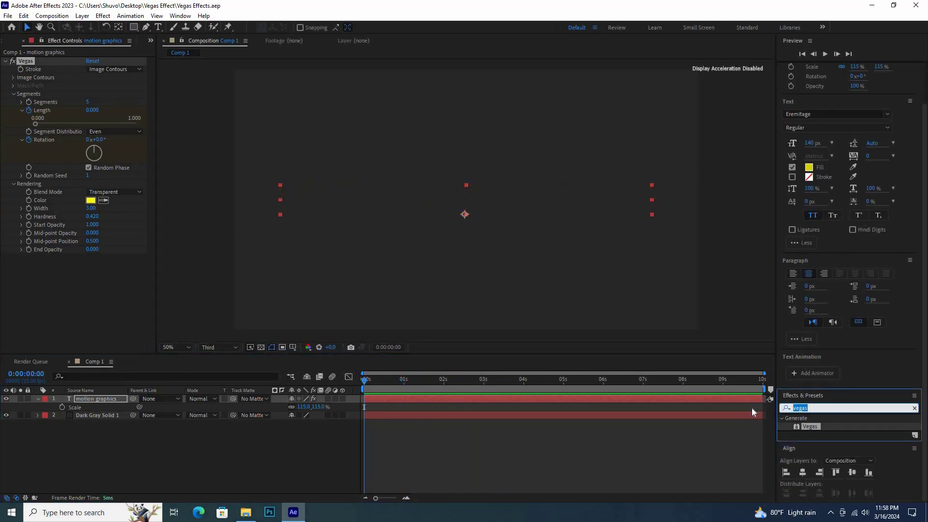
{"action": "type", "text": "gradient"}
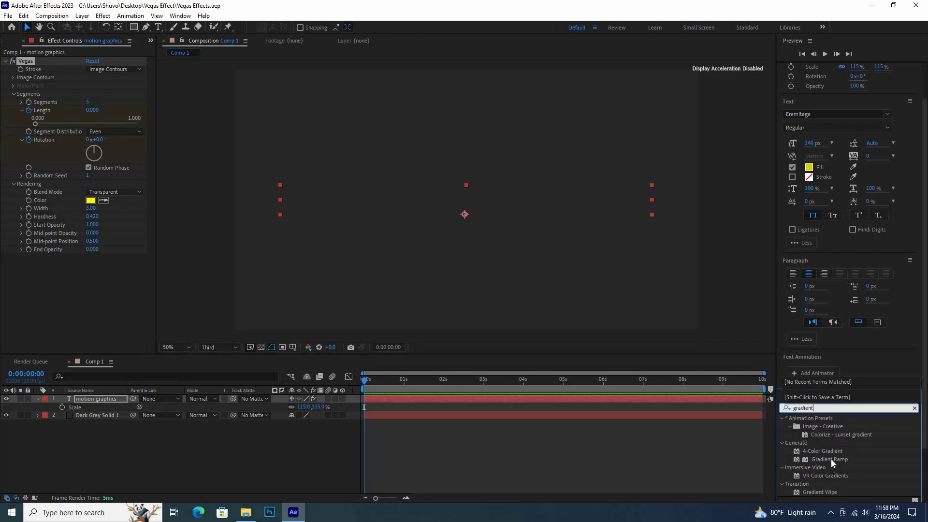
{"action": "left_click_drag", "start_coordinate": [831, 459], "coordinate": [109, 399]}
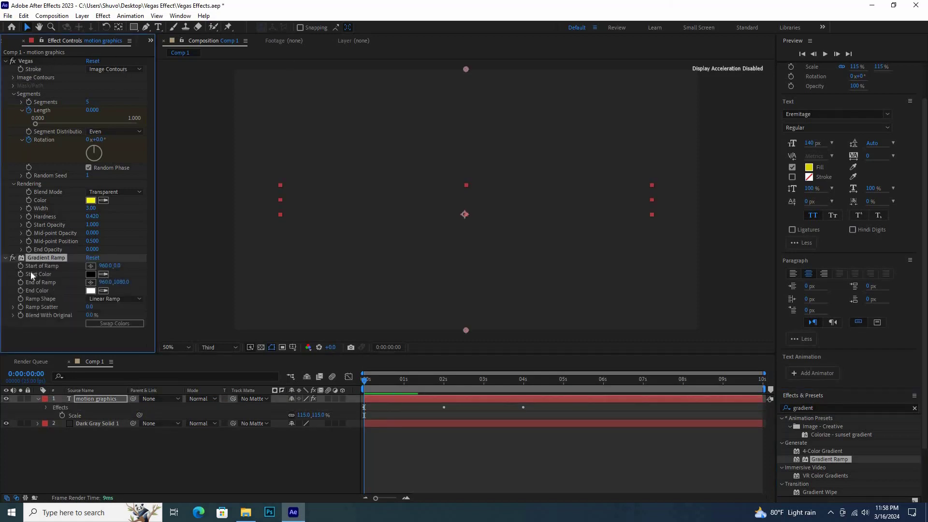
Choose a bright yellow (ECF924) as the Gradient Ramp start colour.
{"action": "left_click", "coordinate": [90, 274]}
{"action": "left_click", "coordinate": [738, 282]}
{"action": "left_click_drag", "start_coordinate": [709, 195], "coordinate": [706, 183]}
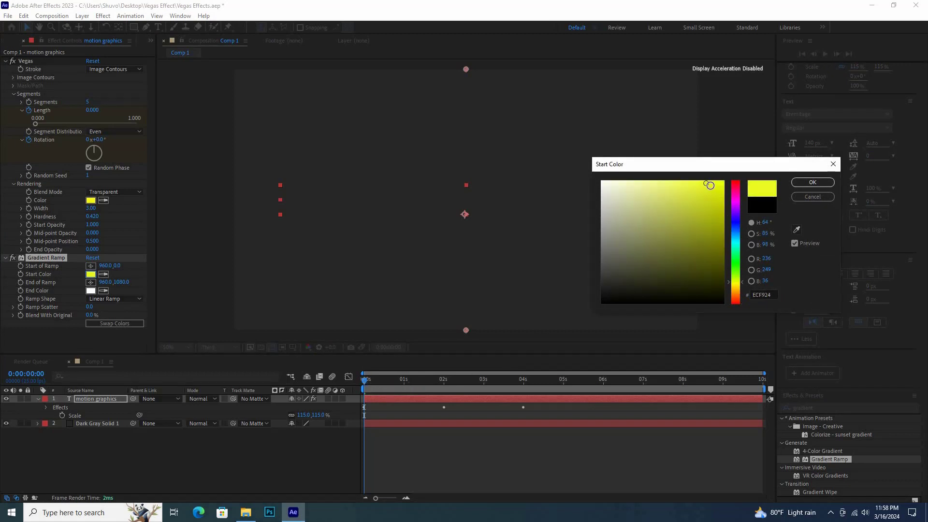
Confirm the yellow start colour, set the end colour to darker yellow D8DA0C, and preview from frame 14.
{"action": "key", "text": "Return"}
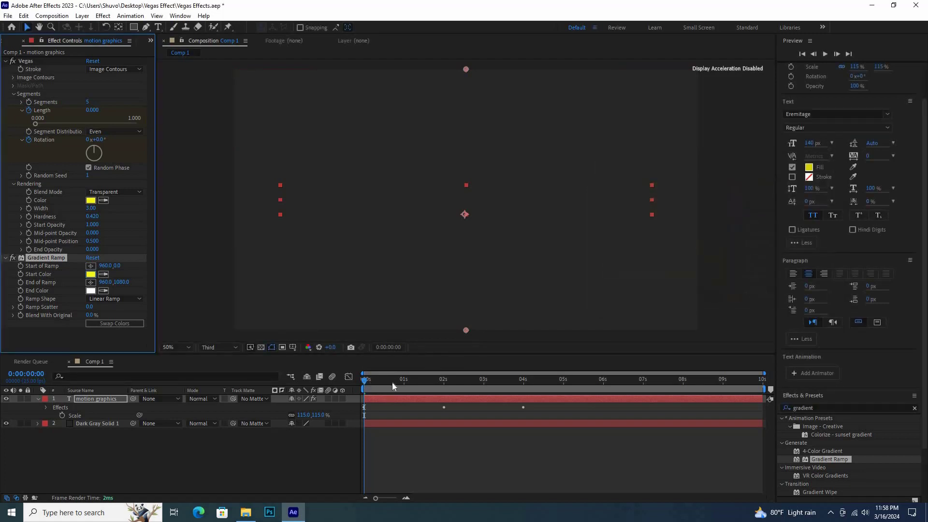
{"action": "key", "text": "space"}
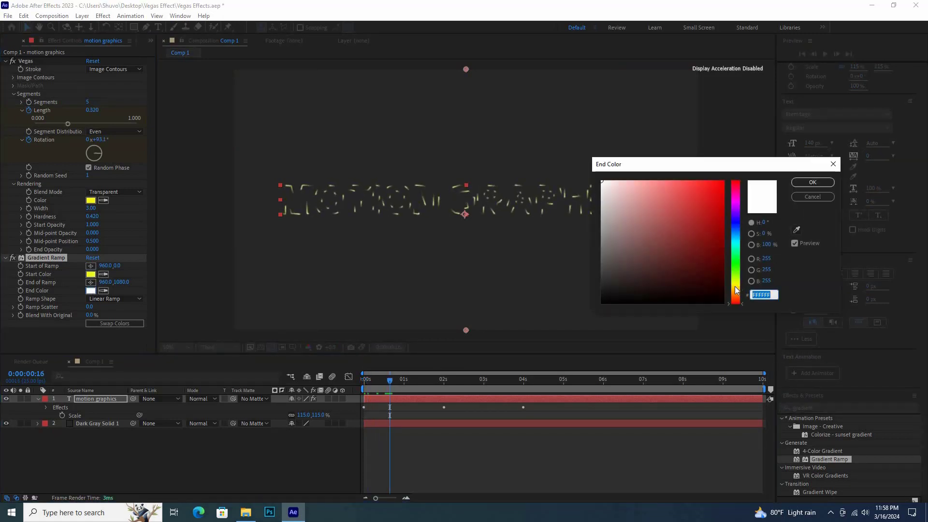
{"action": "left_click", "coordinate": [737, 287]}
{"action": "left_click_drag", "start_coordinate": [712, 214], "coordinate": [719, 192]}
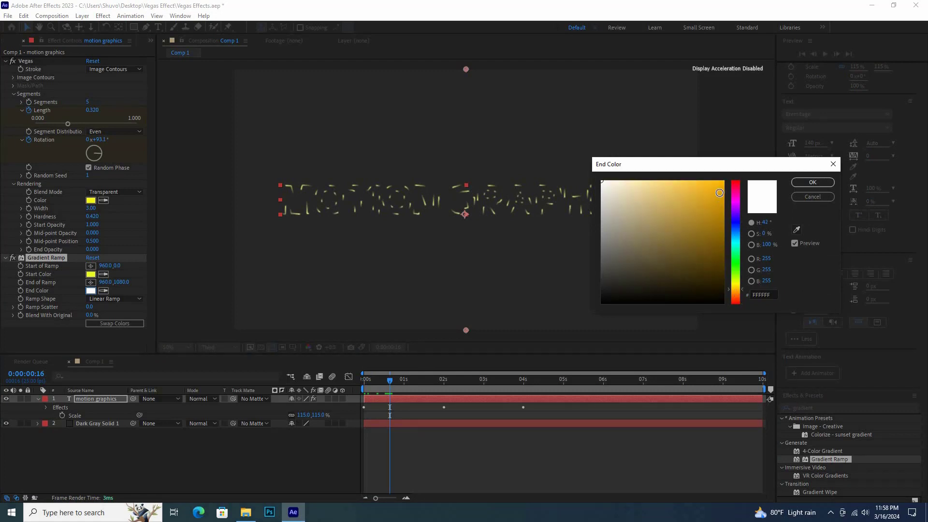
{"action": "left_click_drag", "start_coordinate": [733, 289], "coordinate": [733, 284]}
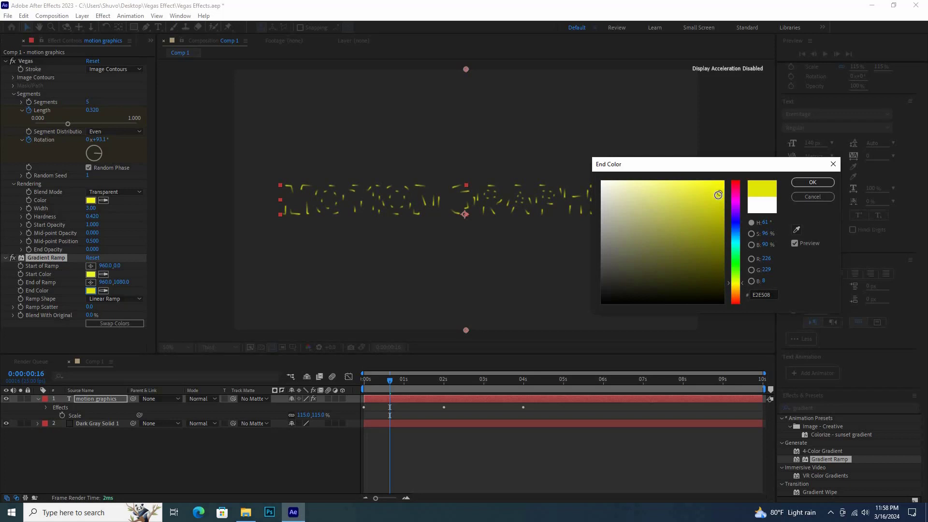
{"action": "left_click_drag", "start_coordinate": [718, 195], "coordinate": [717, 198]}
{"action": "left_click", "coordinate": [812, 182]}
{"action": "left_click", "coordinate": [386, 381]}
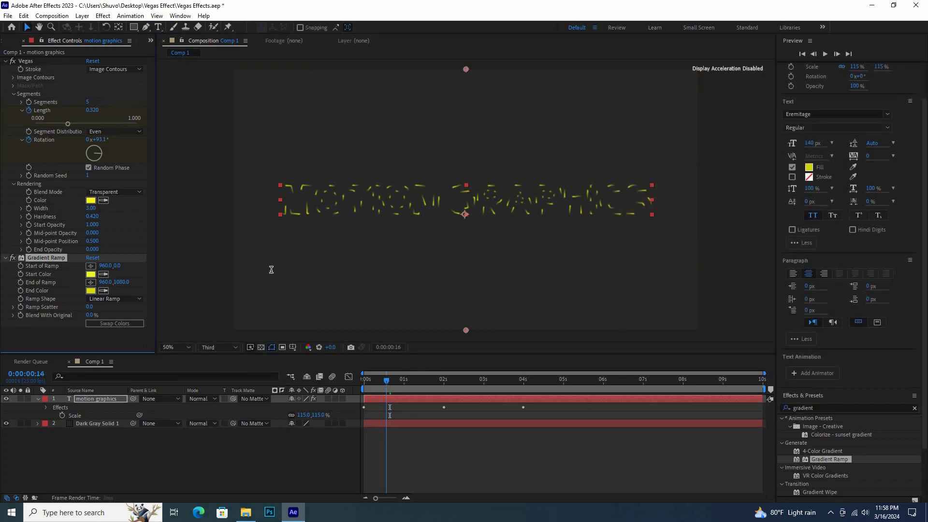
{"action": "key", "text": "space"}
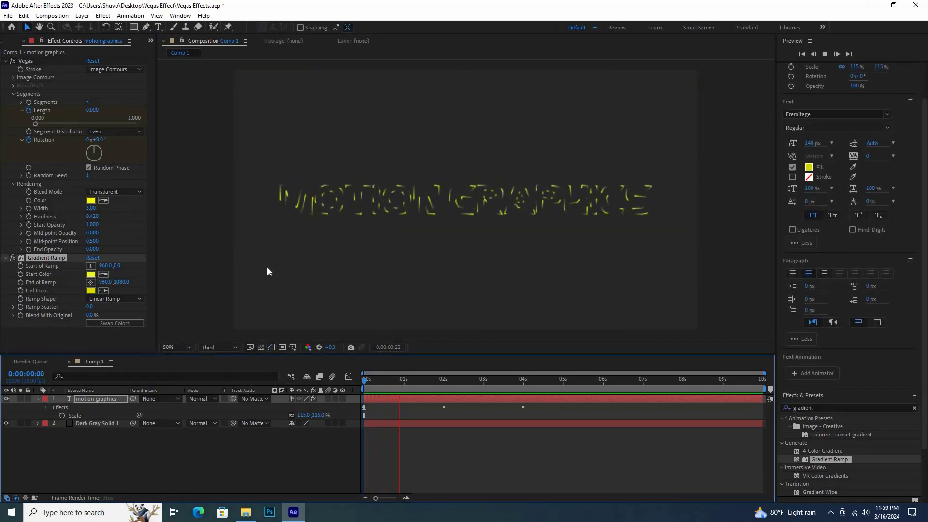
Apply Glow (Threshold 60%, Radius 10, Intensity 1.0) to the MOTION GRAPHICS layer and preview the glowing text.
{"action": "key", "text": "space"}
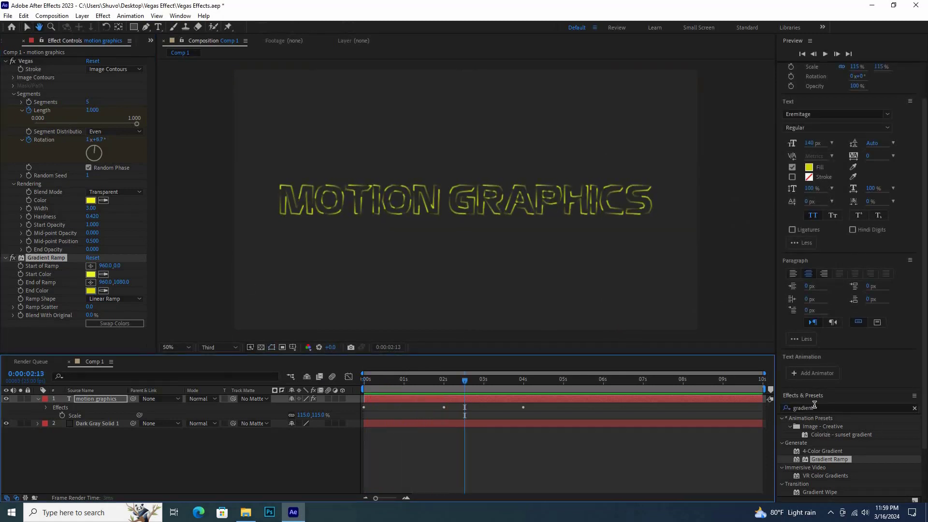
{"action": "left_click", "coordinate": [815, 407]}
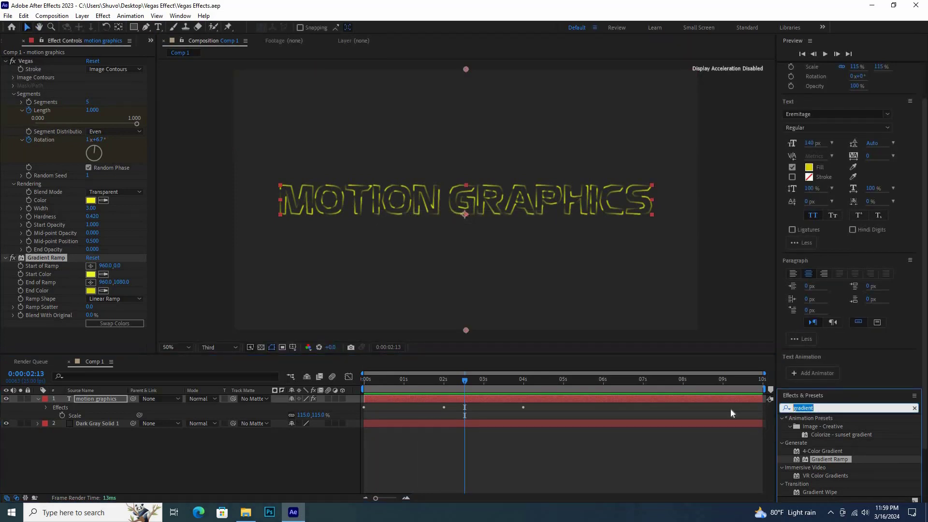
{"action": "type", "text": "glow"}
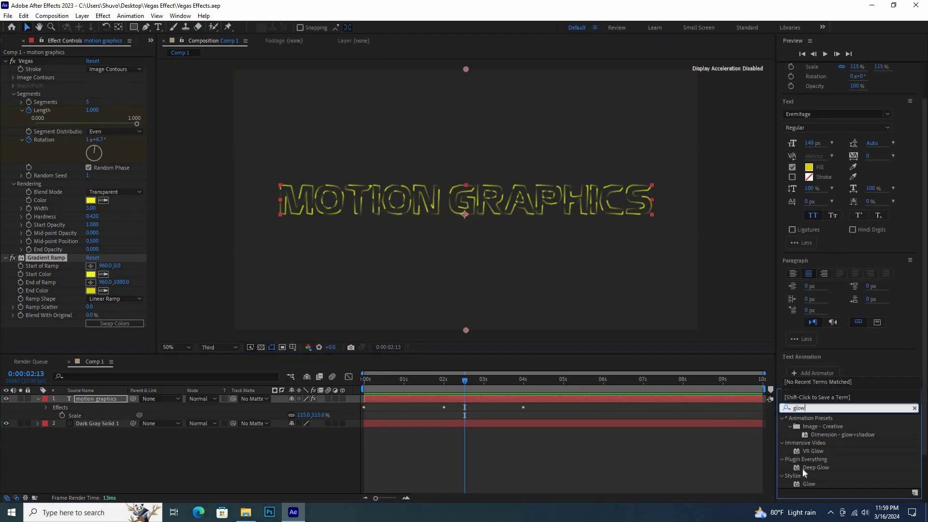
{"action": "mouse_move", "coordinate": [809, 483]}
{"action": "left_mouse_down"}
{"action": "mouse_move", "coordinate": [137, 389]}
{"action": "mouse_move", "coordinate": [117, 399]}
{"action": "left_mouse_up"}
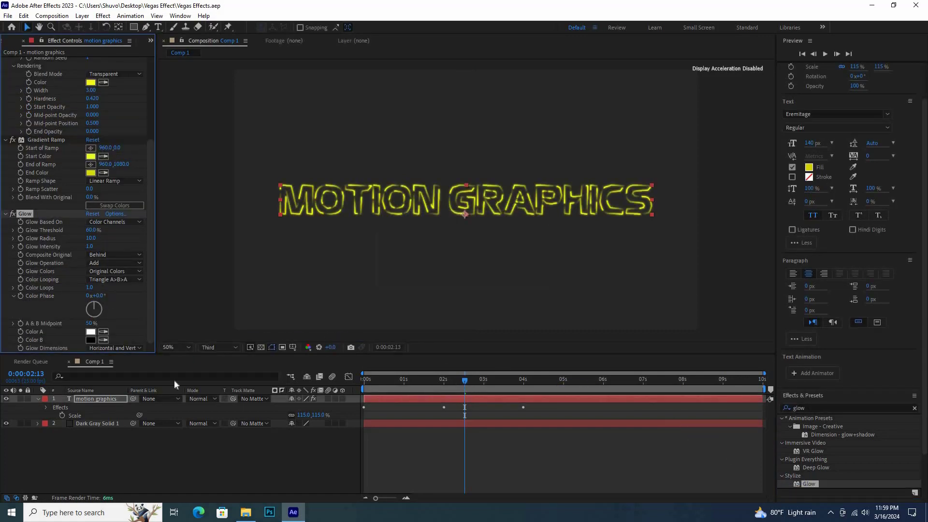
{"action": "key", "text": "space"}
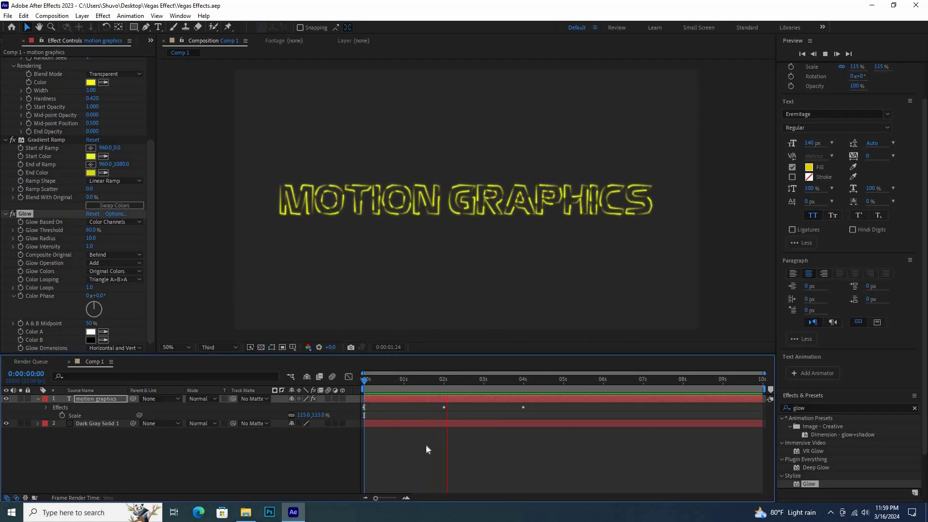
{"action": "key", "text": "space"}
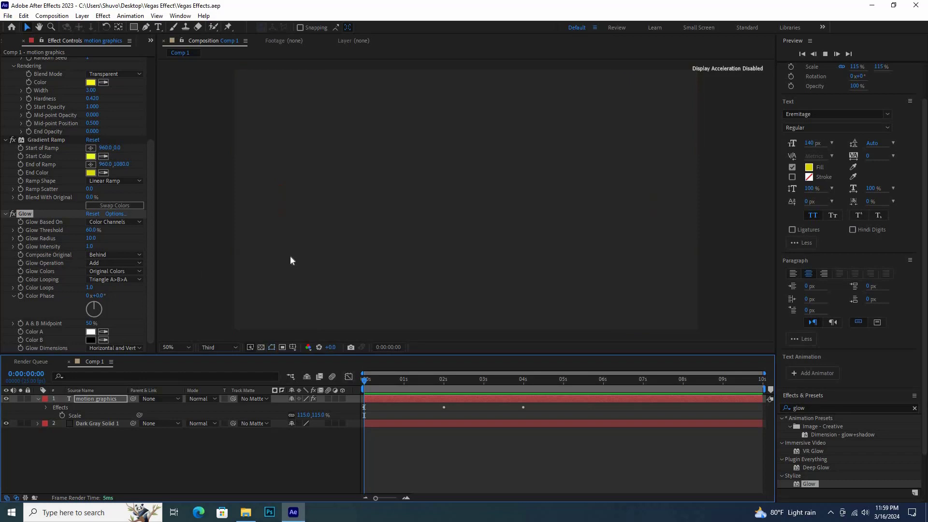
{"action": "key", "text": "space"}
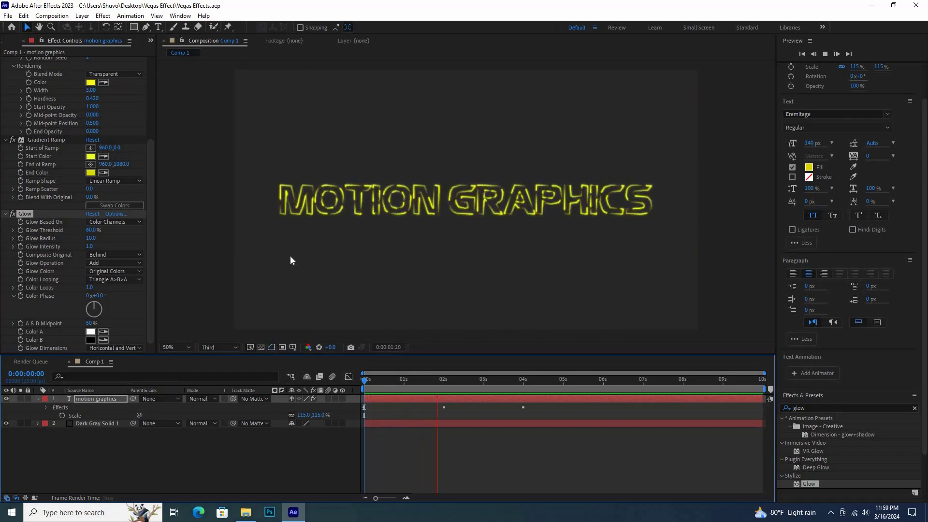
{"action": "left_click", "coordinate": [493, 378]}
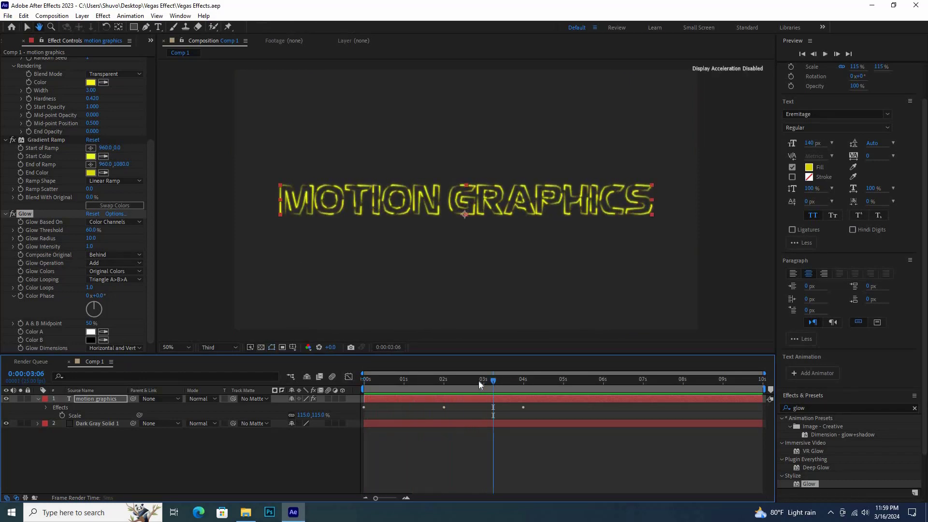
{"action": "left_click", "coordinate": [406, 378]}
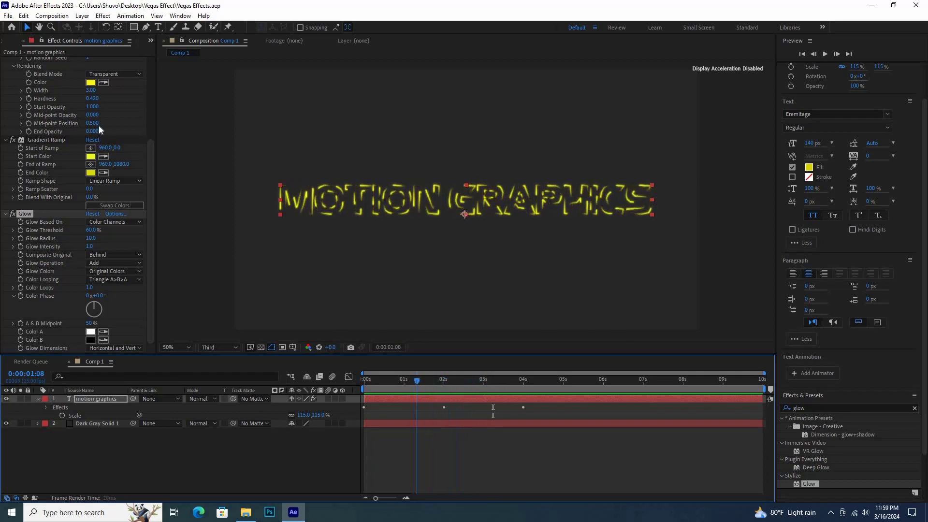
{"action": "scroll", "coordinate": [85, 112], "scroll_direction": "up", "scroll_amount": 3}
{"action": "scroll", "coordinate": [84, 111], "scroll_direction": "up", "scroll_amount": 2}
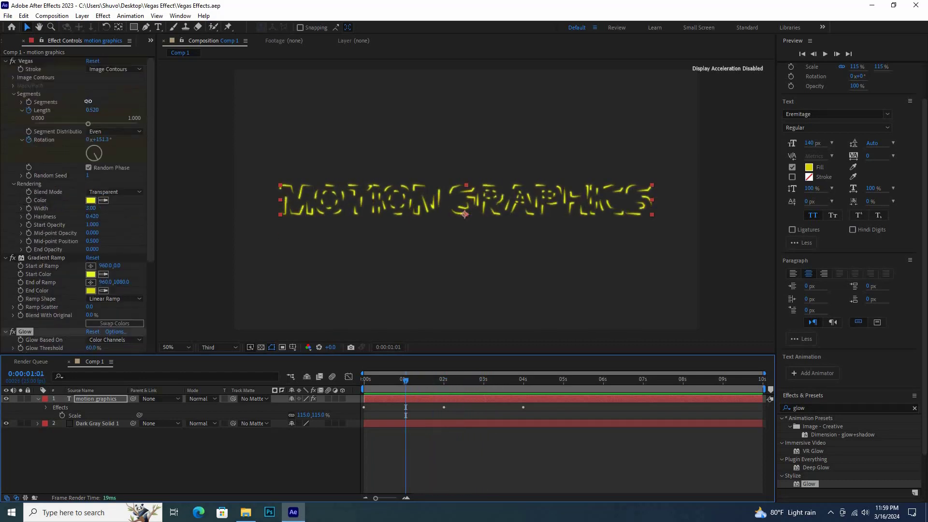
{"action": "left_click", "coordinate": [88, 102]}
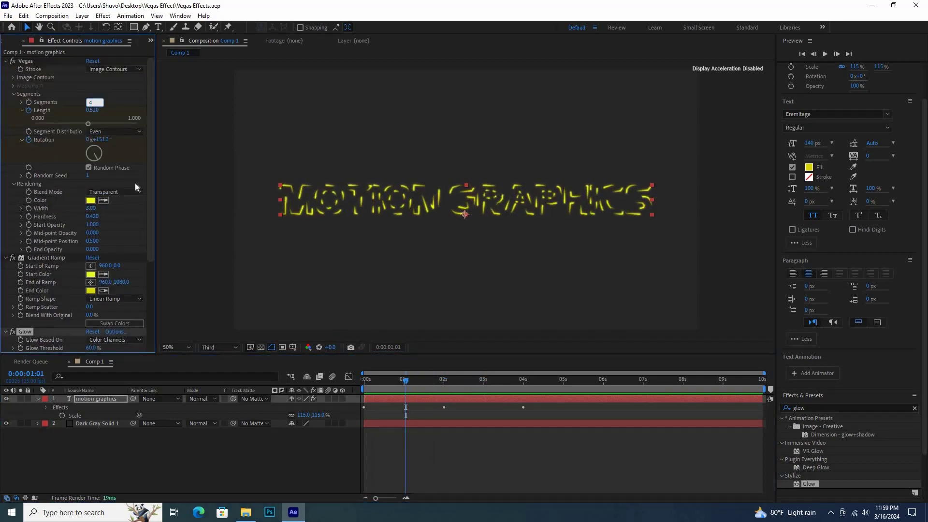
{"action": "key", "text": "Return"}
{"action": "key", "text": "Home"}
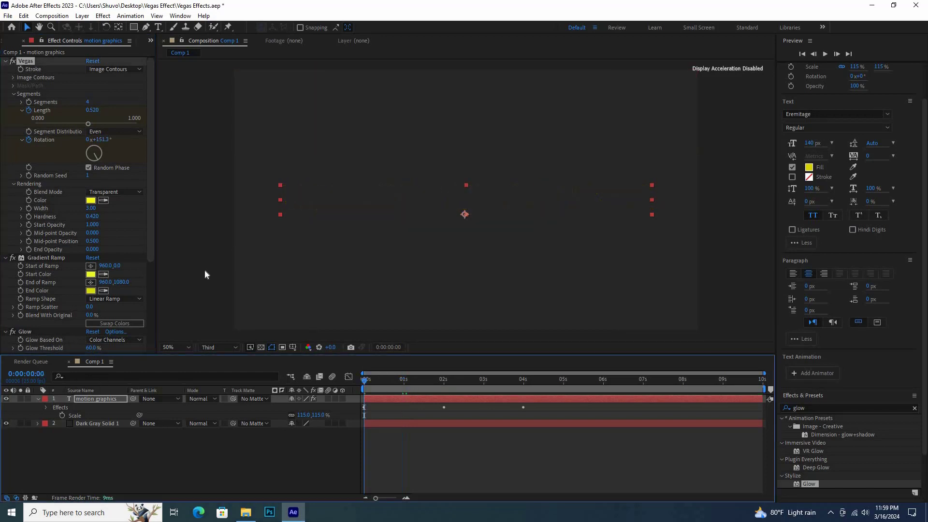
{"action": "key", "text": "space"}
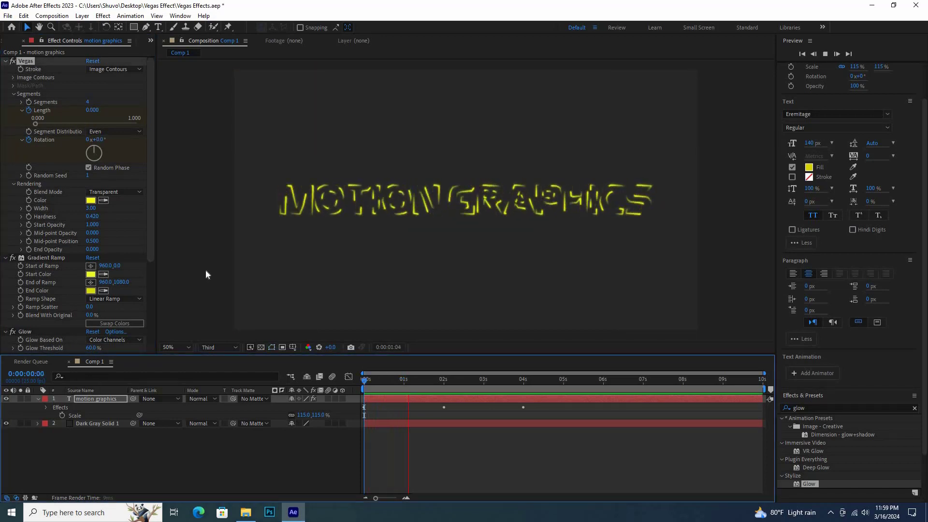
{"action": "key", "text": "space"}
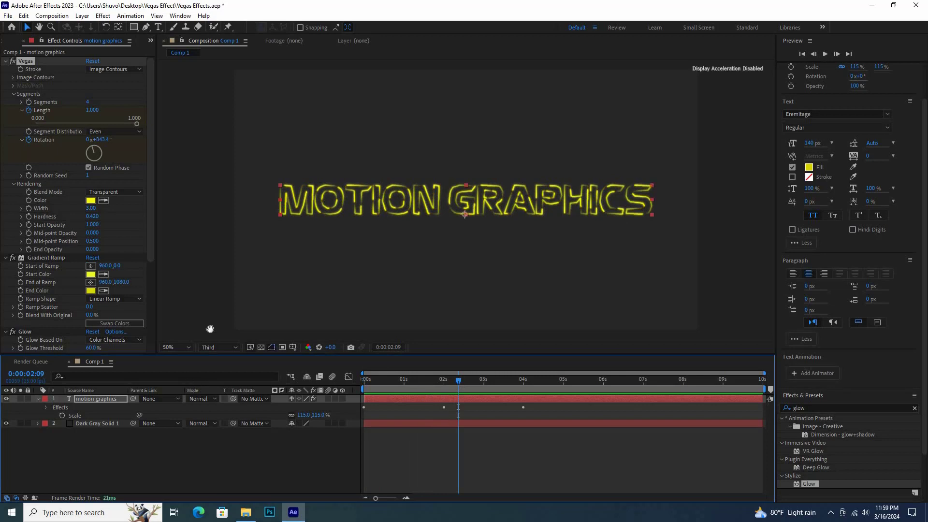
{"action": "key", "text": "Home"}
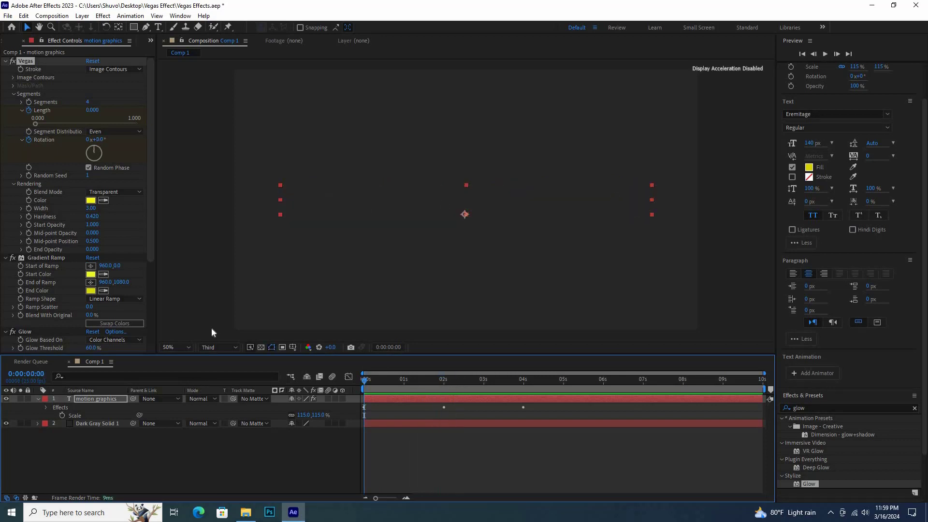
{"action": "key", "text": "space"}
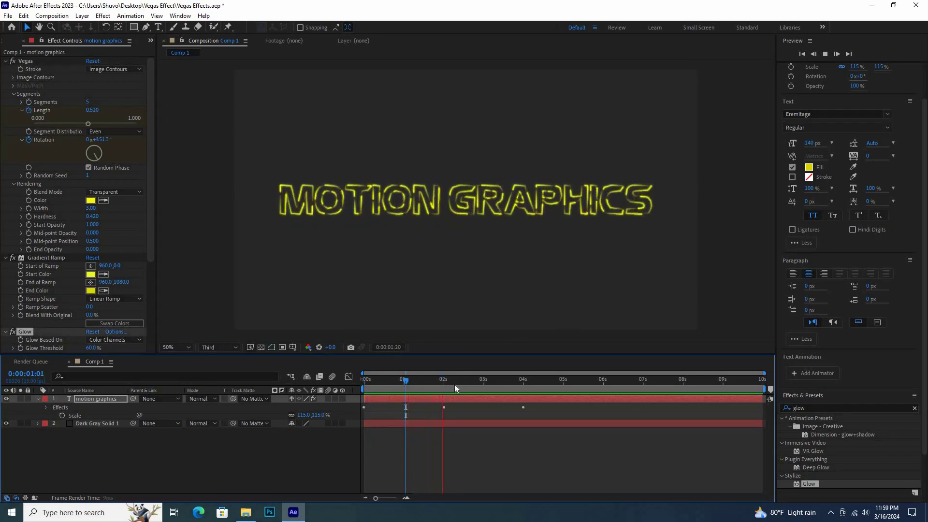
{"action": "key", "text": "space"}
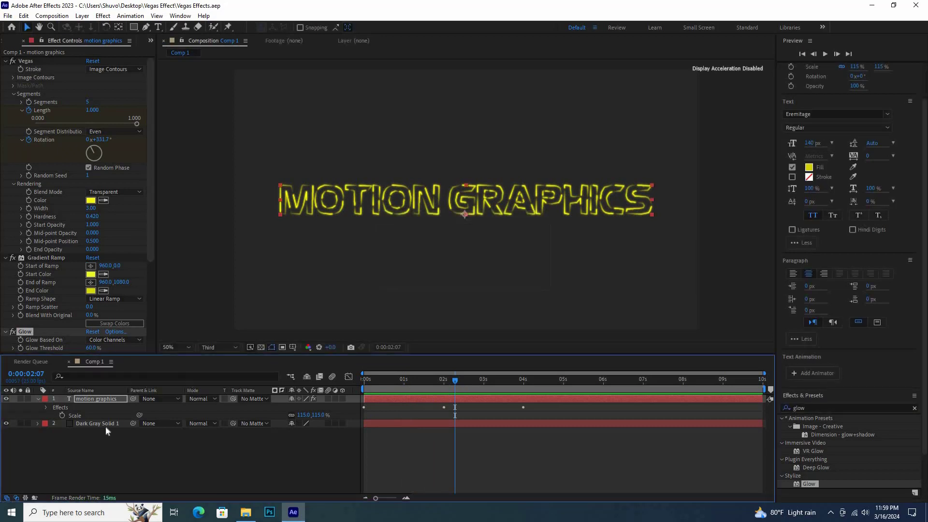
{"action": "key", "text": "Home"}
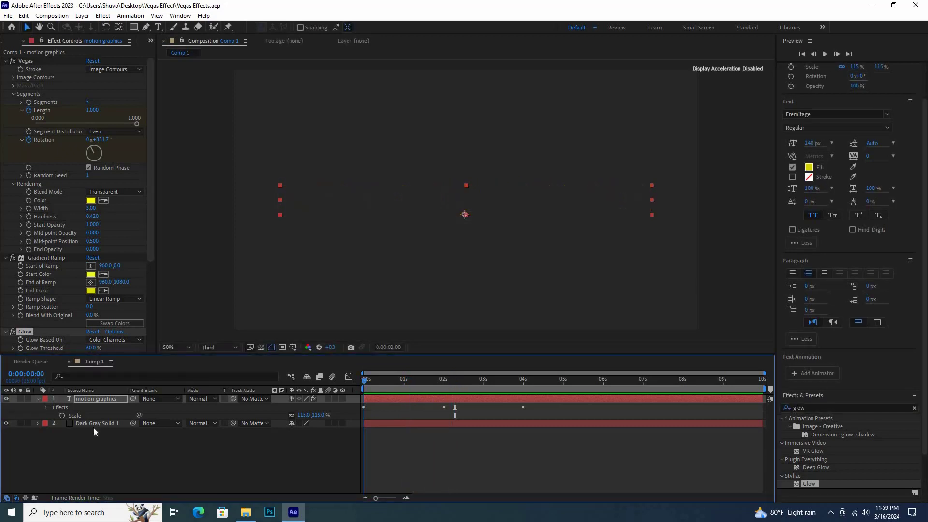
{"action": "key", "text": "F2"}
{"action": "left_click", "coordinate": [92, 401]}
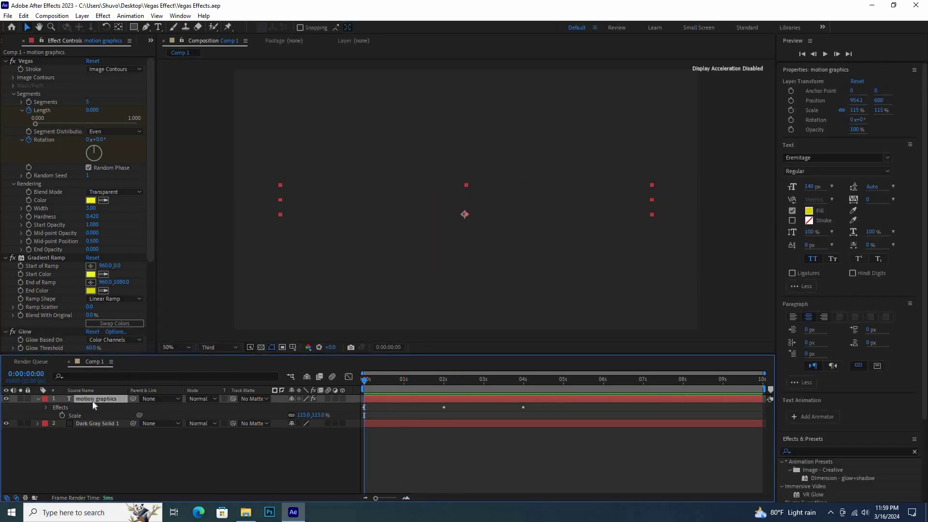
Duplicate the motion graphics layer, place the copy below the original, and shift it later in time.
{"action": "key", "text": "ctrl+d"}
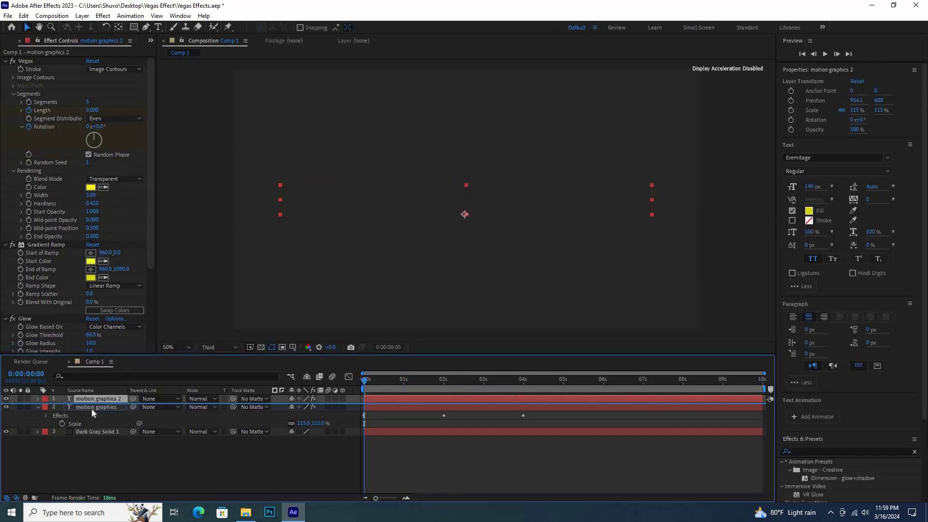
{"action": "left_click_drag", "start_coordinate": [91, 409], "coordinate": [71, 427]}
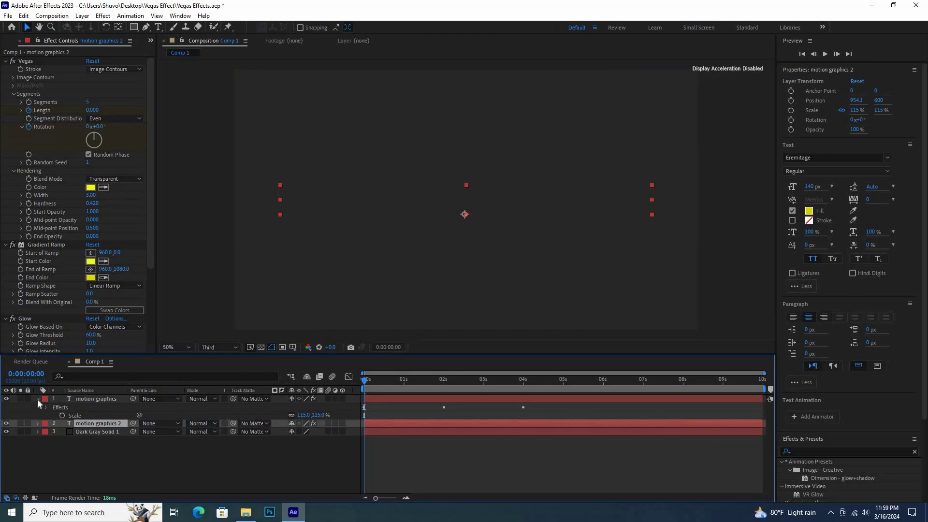
{"action": "key", "text": "u"}
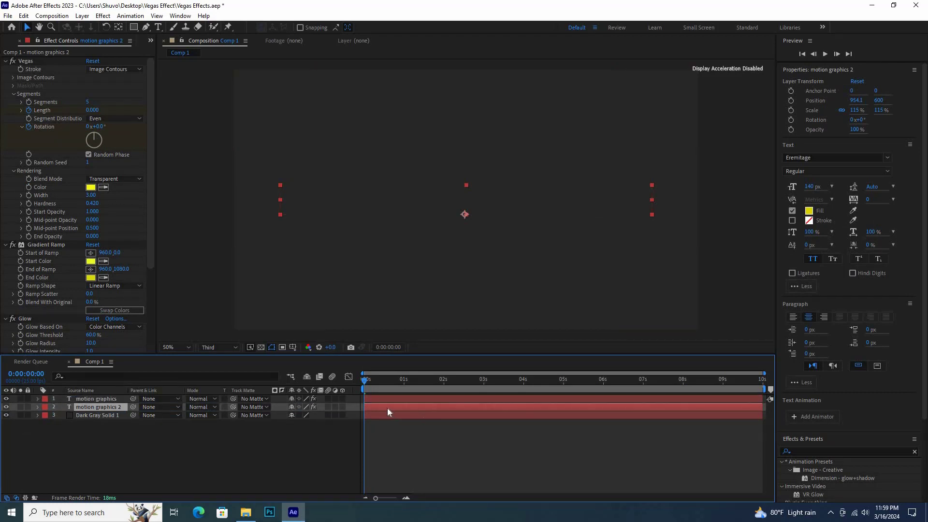
{"action": "mouse_move", "coordinate": [388, 412]}
{"action": "left_mouse_down"}
{"action": "mouse_move", "coordinate": [553, 408]}
{"action": "mouse_move", "coordinate": [543, 407]}
{"action": "left_mouse_up"}
Preview the animation and settle the copy's start near the 4-second mark.
{"action": "left_click", "coordinate": [429, 395]}
{"action": "key", "text": "space"}
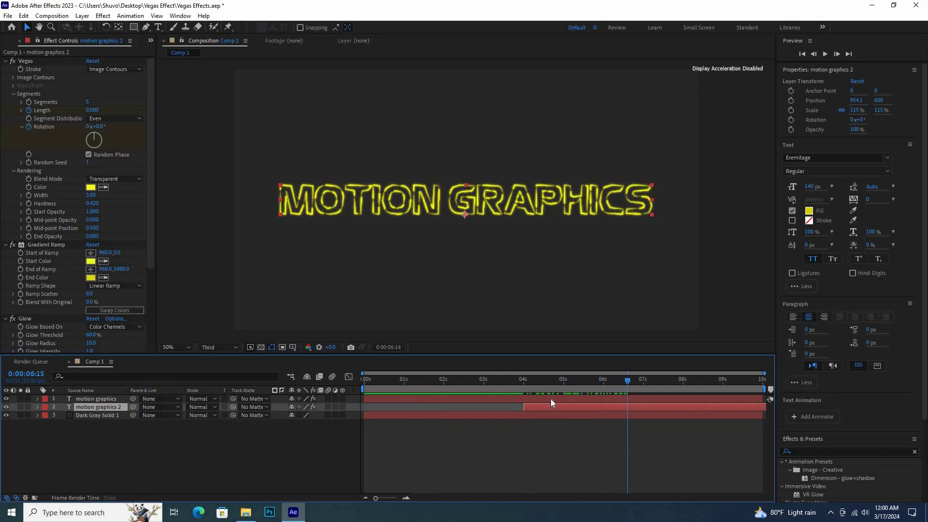
{"action": "left_click", "coordinate": [526, 392]}
{"action": "key", "text": "Page_Down"}
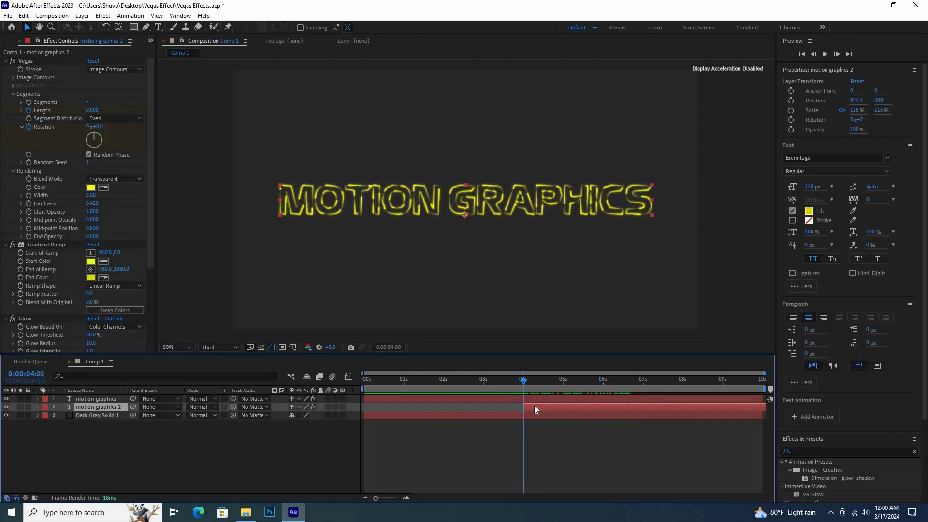
{"action": "key", "text": "ctrl+z"}
Save the project and set motion graphics 2's in-point to 0:00:04:00.
{"action": "key", "text": "ctrl+s"}
{"action": "key", "text": "bracketleft"}
{"action": "left_click", "coordinate": [92, 422]}
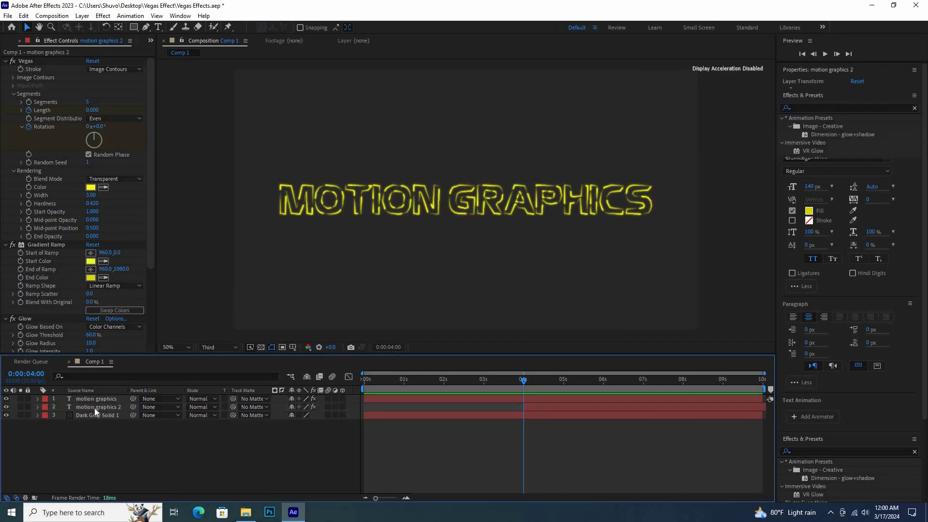
{"action": "left_click", "coordinate": [46, 88]}
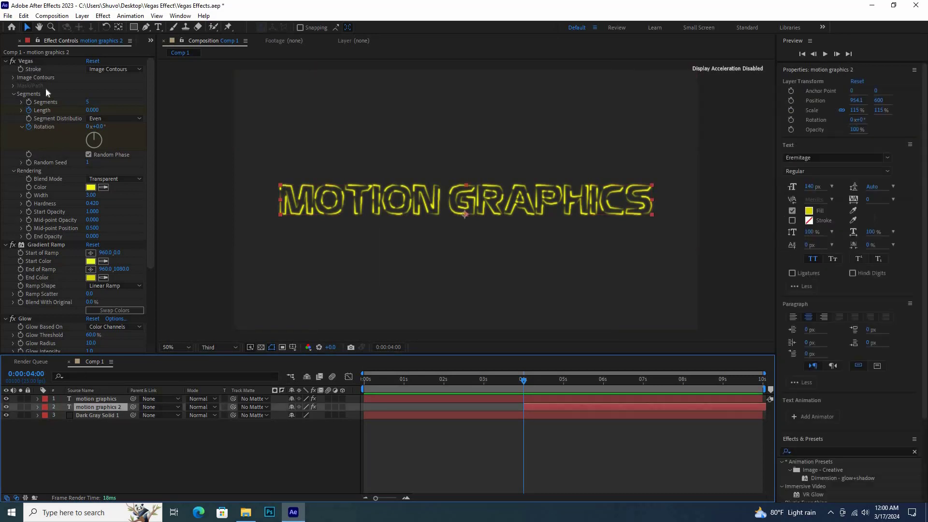
Delete the Vegas, Gradient Ramp and Glow effects from motion graphics 2.
{"action": "left_click", "coordinate": [28, 62]}
{"action": "key", "text": "Delete"}
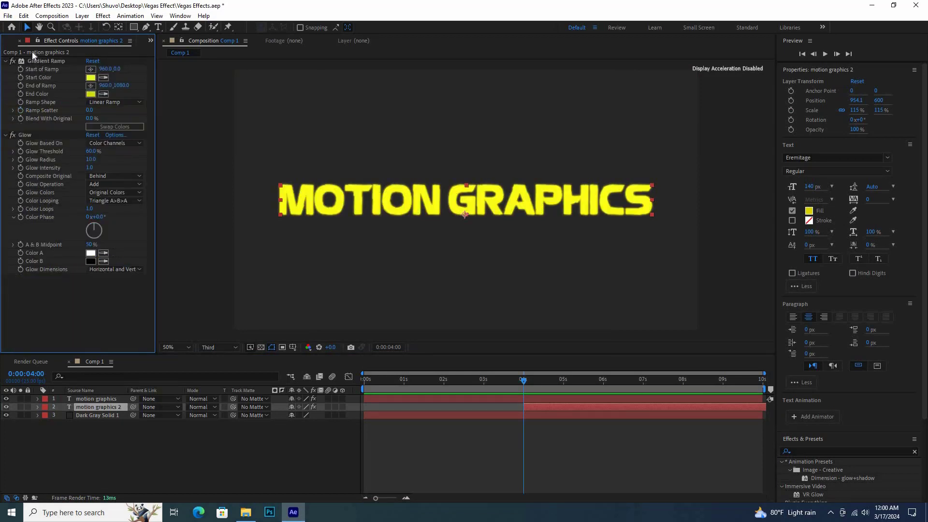
{"action": "left_click", "coordinate": [33, 59]}
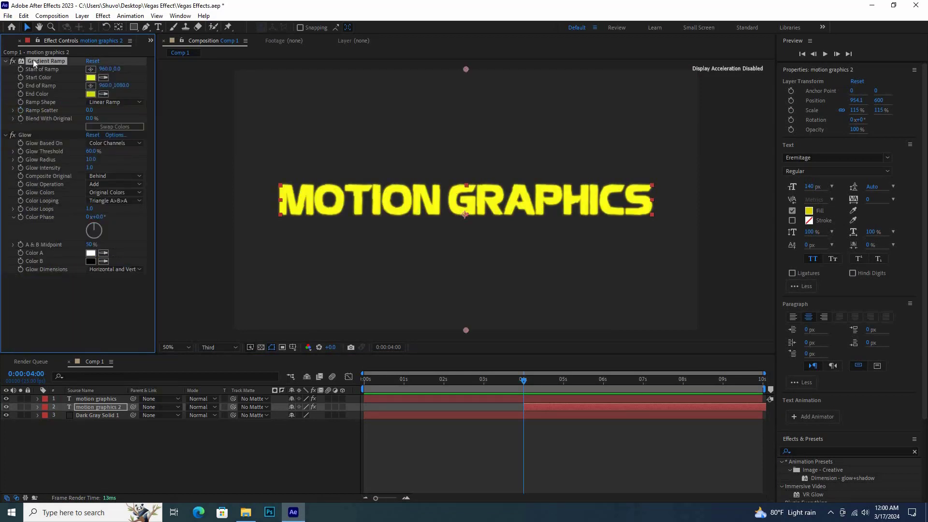
{"action": "key", "text": "Delete"}
{"action": "left_click", "coordinate": [32, 60]}
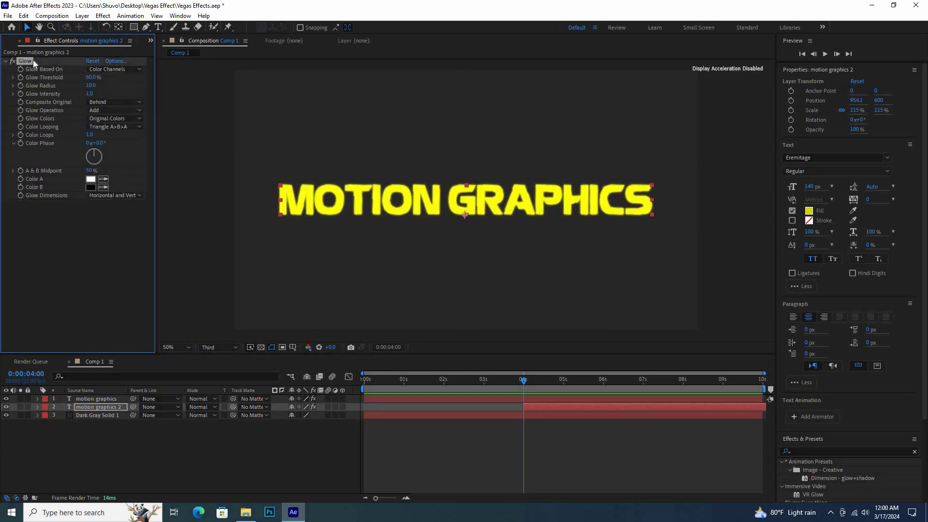
{"action": "key", "text": "Delete"}
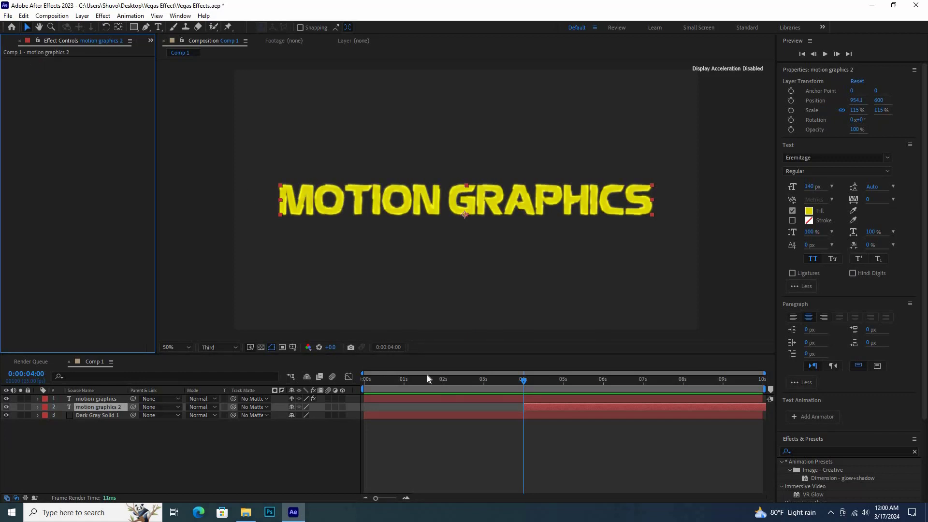
Slide motion graphics 2's start earlier to 0:00:03:11 and park the playhead there.
{"action": "left_click_drag", "start_coordinate": [528, 383], "coordinate": [515, 383]}
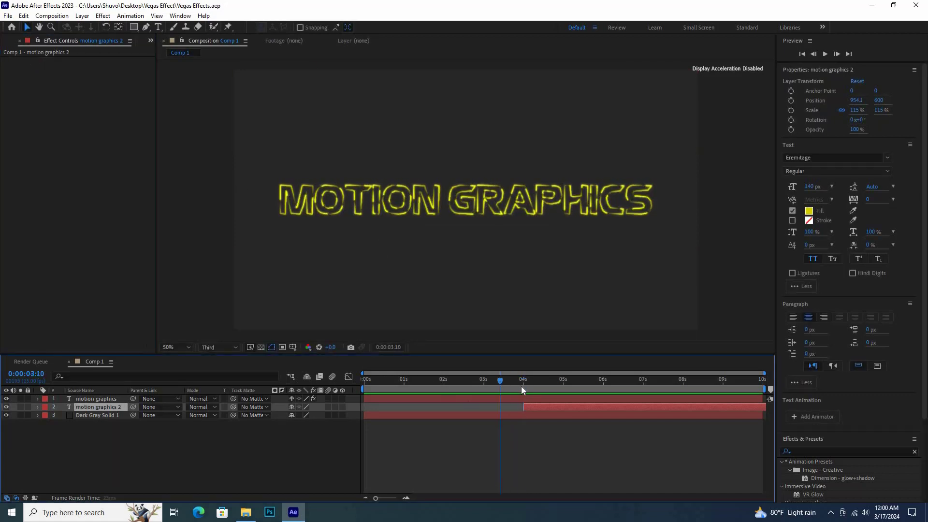
{"action": "left_click", "coordinate": [524, 389]}
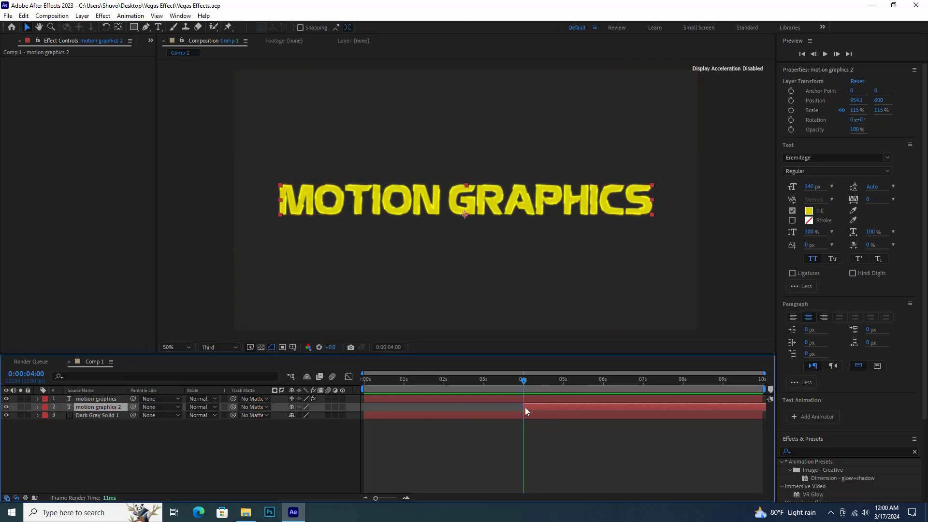
{"action": "left_click_drag", "start_coordinate": [525, 407], "coordinate": [516, 407]}
{"action": "left_click", "coordinate": [503, 379]}
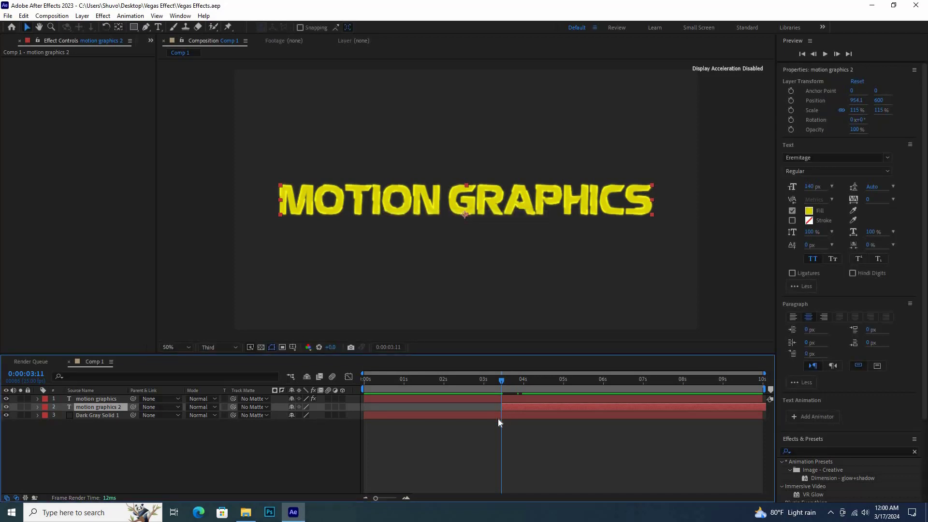
Keyframe motion graphics 2's Opacity from 0% at 0:00:03:11 to 100% at 0:00:04:00.
{"action": "key", "text": "t"}
{"action": "left_click", "coordinate": [61, 416]}
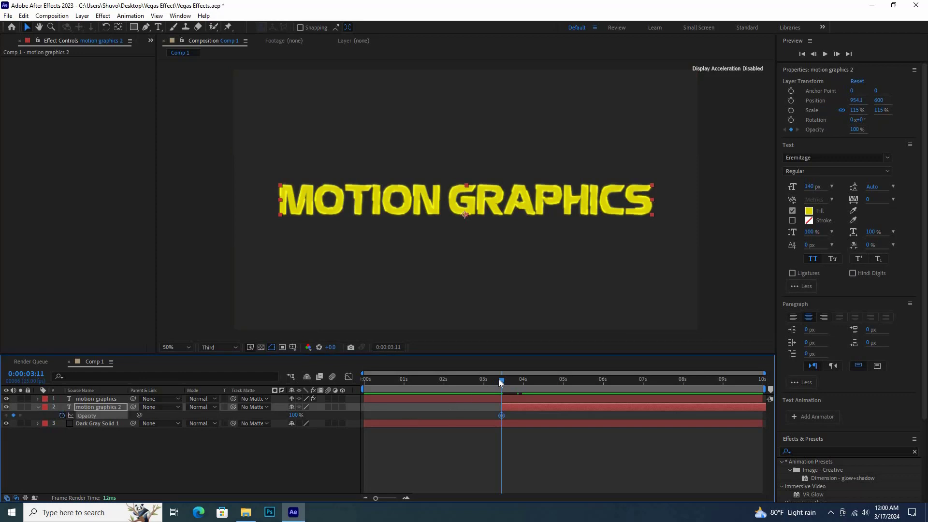
{"action": "left_click", "coordinate": [524, 382]}
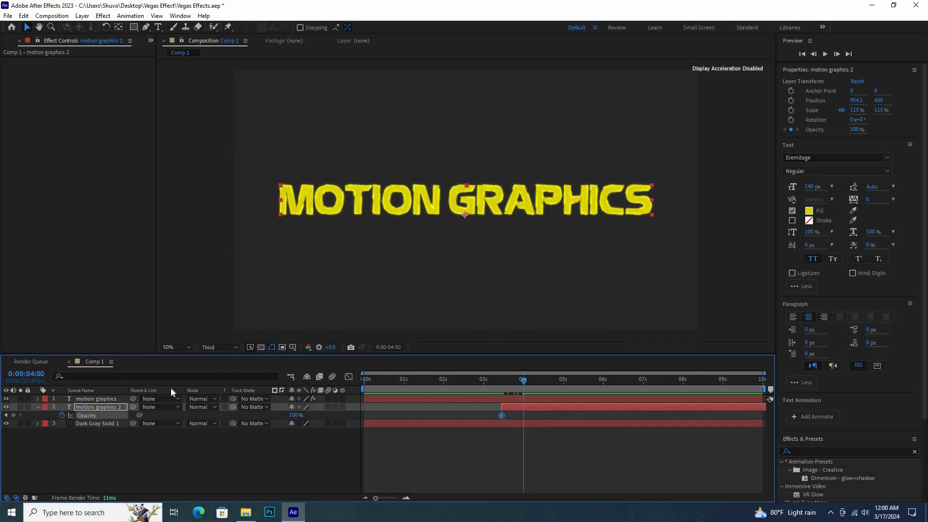
{"action": "left_click", "coordinate": [14, 415]}
{"action": "left_click_drag", "start_coordinate": [505, 382], "coordinate": [502, 381]}
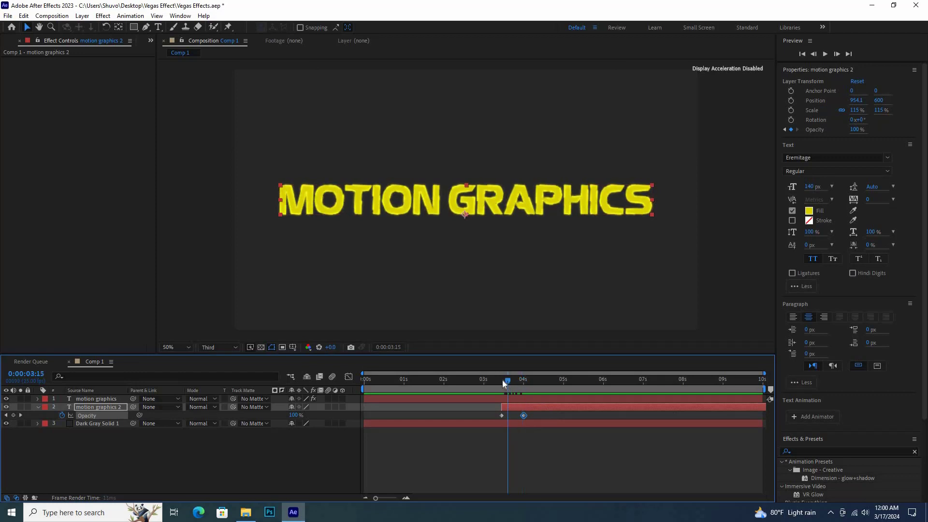
{"action": "left_click", "coordinate": [502, 416]}
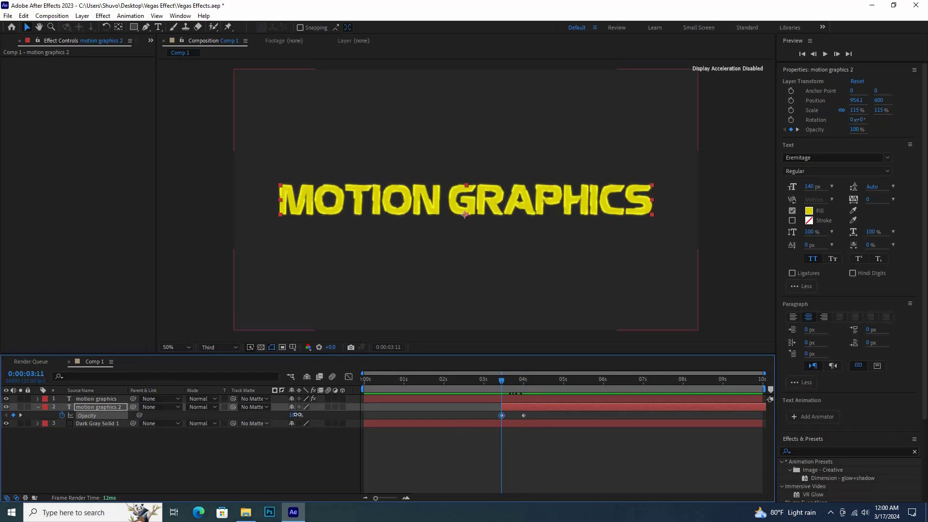
{"action": "left_click", "coordinate": [296, 415]}
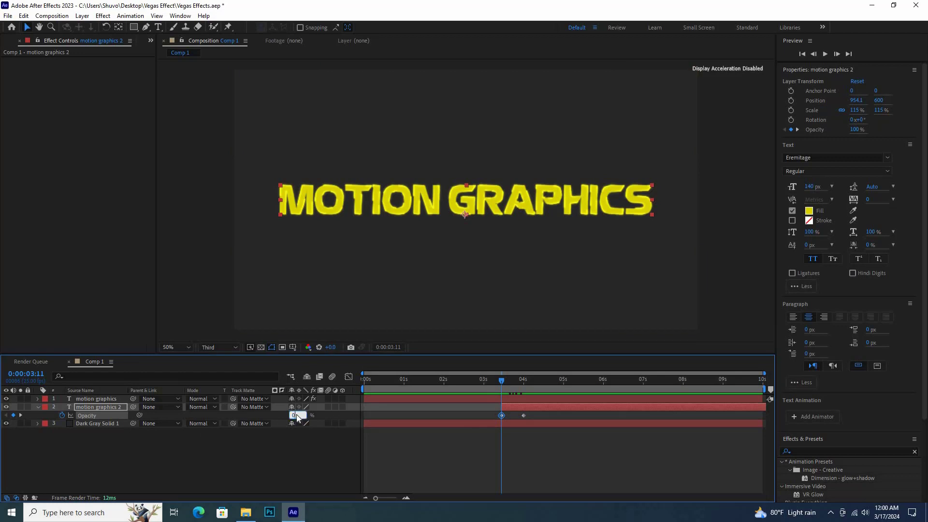
{"action": "key", "text": "Return"}
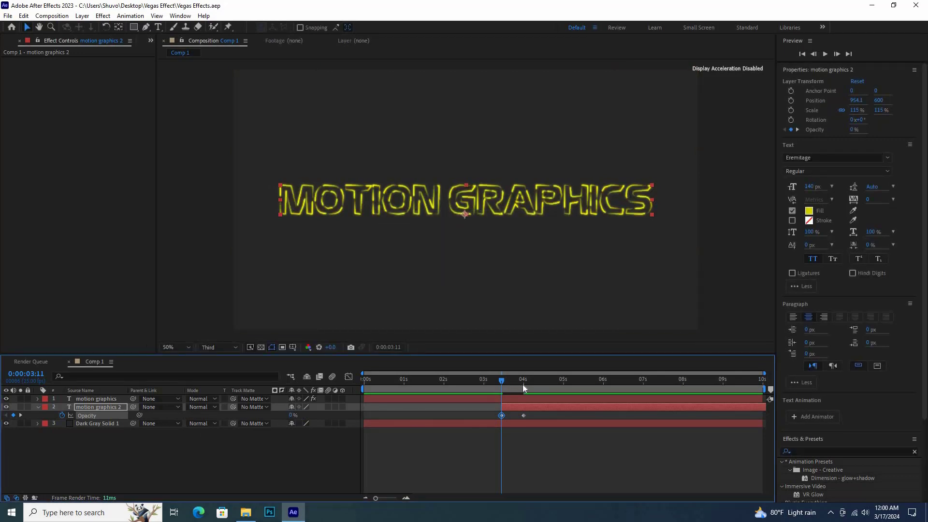
Check the solid text at 4:00 and the outline text at 3:11, then select the original layer.
{"action": "left_click", "coordinate": [523, 384]}
{"action": "left_click", "coordinate": [524, 415]}
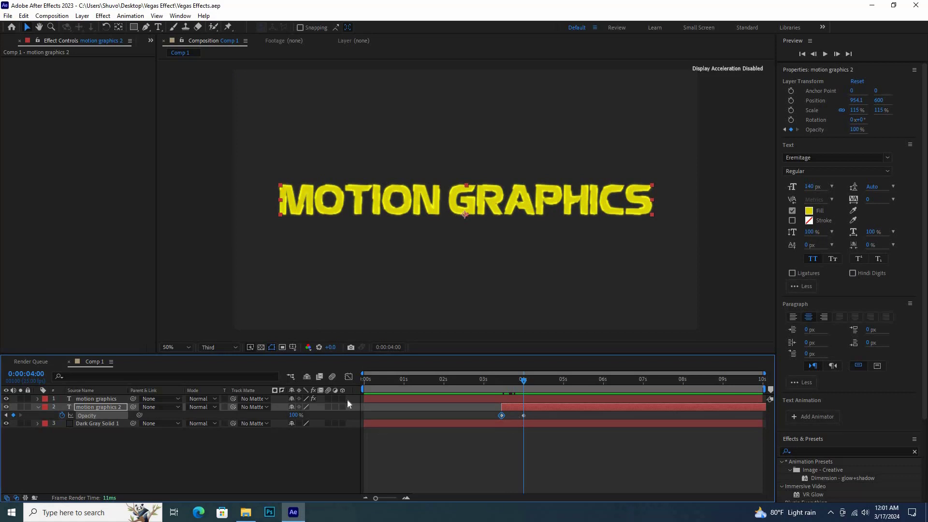
{"action": "left_click", "coordinate": [506, 407]}
{"action": "left_click", "coordinate": [501, 376]}
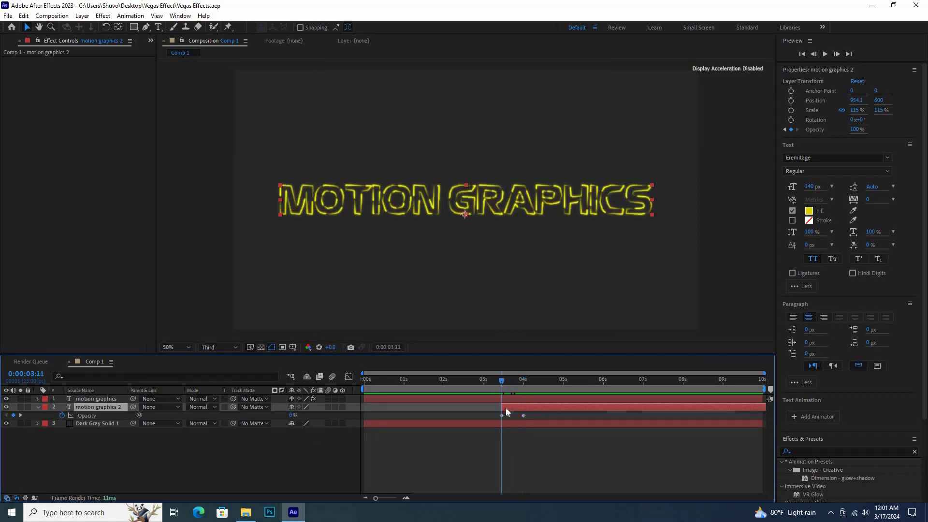
{"action": "left_click", "coordinate": [86, 399]}
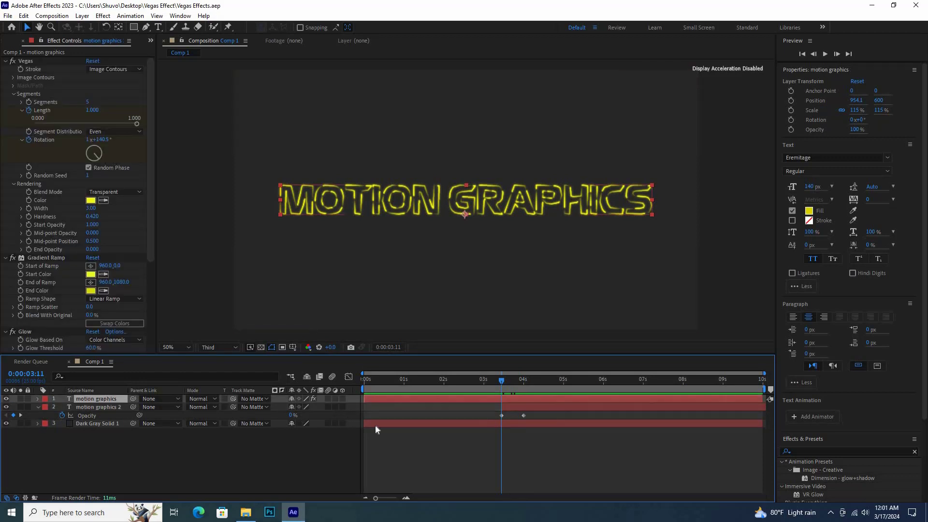
Add Opacity keyframes to the outline text layer at 0:00:03:11 and 0:00:04:00, then save.
{"action": "key", "text": "t"}
{"action": "key", "text": "alt+shift+t"}
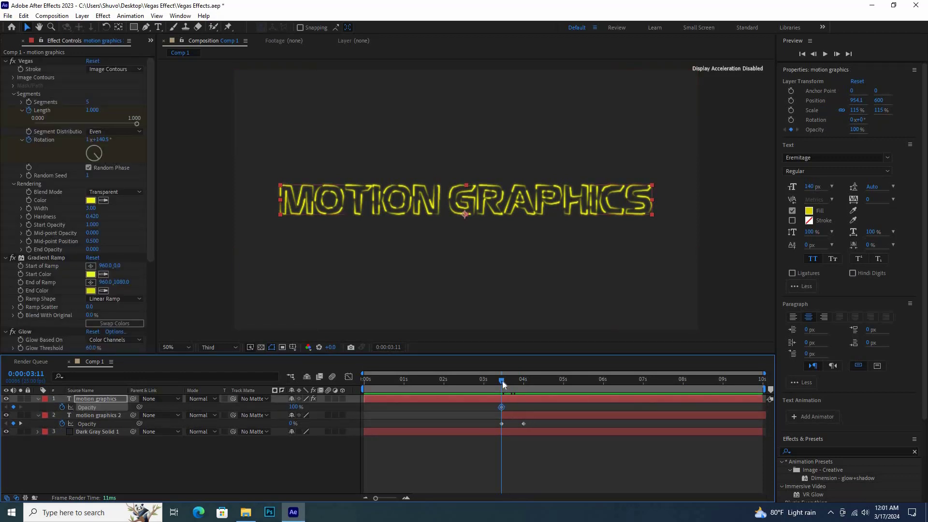
{"action": "left_click", "coordinate": [524, 385]}
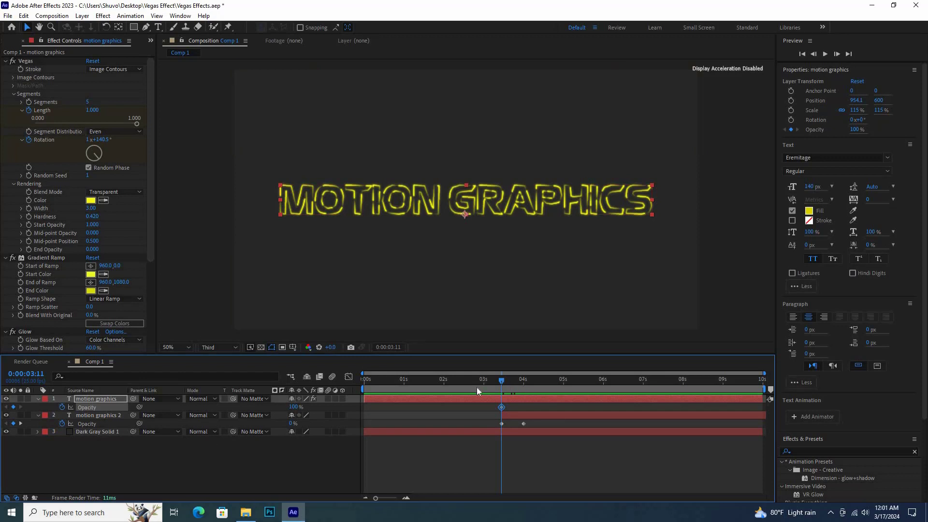
{"action": "left_click", "coordinate": [6, 407]}
{"action": "key", "text": "k"}
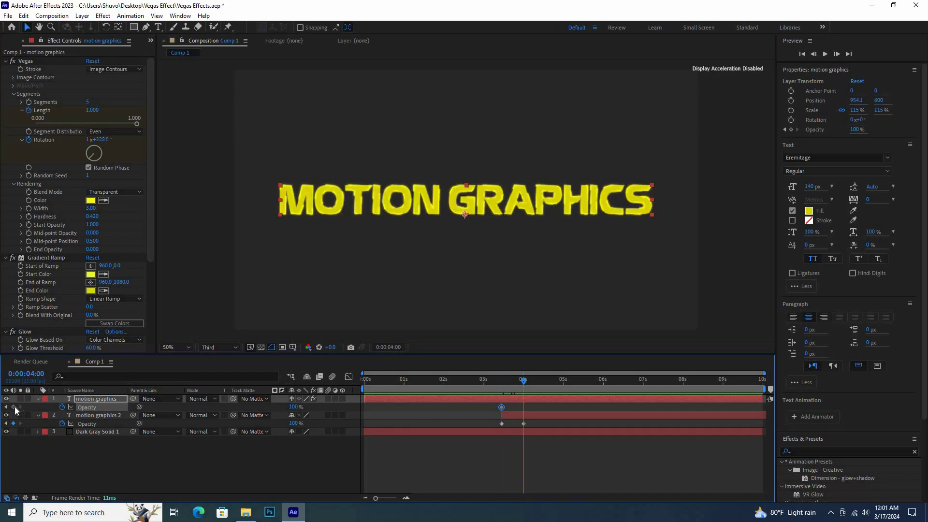
{"action": "left_click", "coordinate": [13, 407]}
{"action": "key", "text": "ctrl+s"}
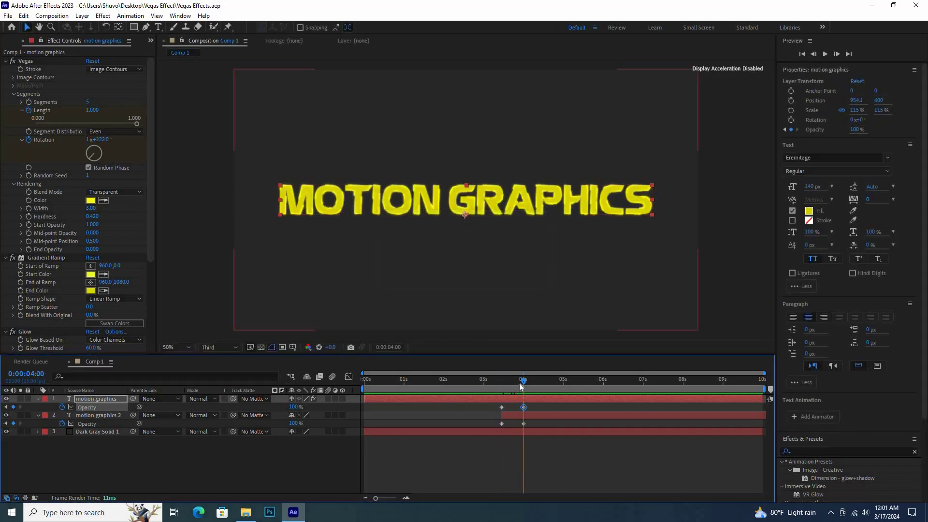
Set the outline layer's Opacity to 0% at the 4-second keyframe and return to the start.
{"action": "key", "text": "j"}
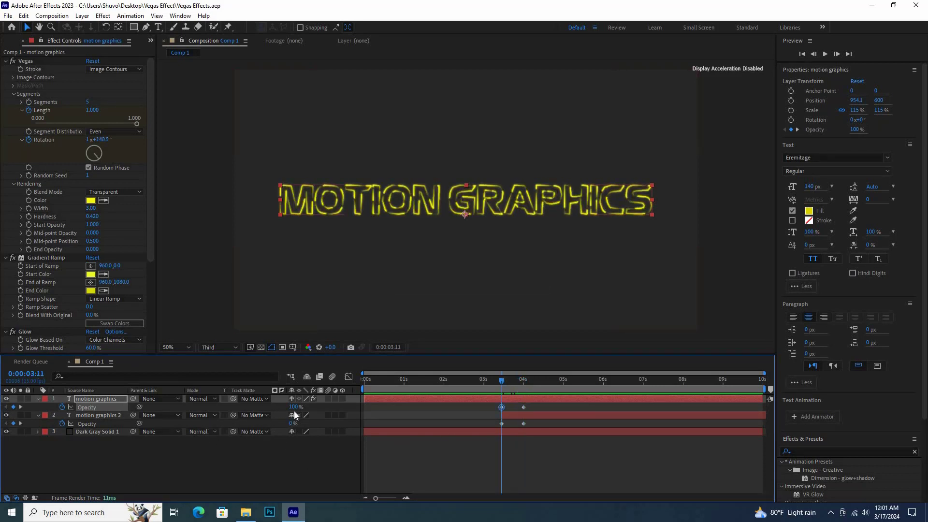
{"action": "key", "text": "k"}
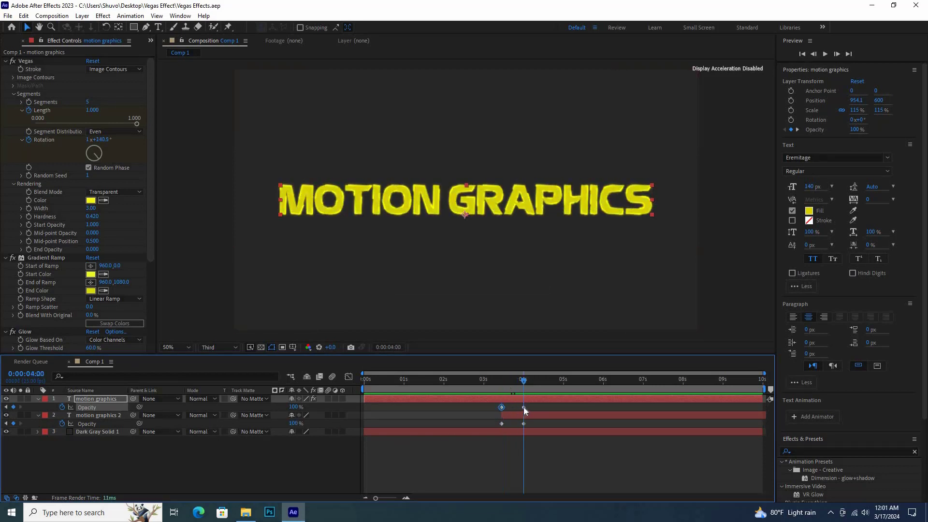
{"action": "left_click", "coordinate": [295, 407]}
{"action": "type", "text": "0"}
{"action": "key", "text": "Return"}
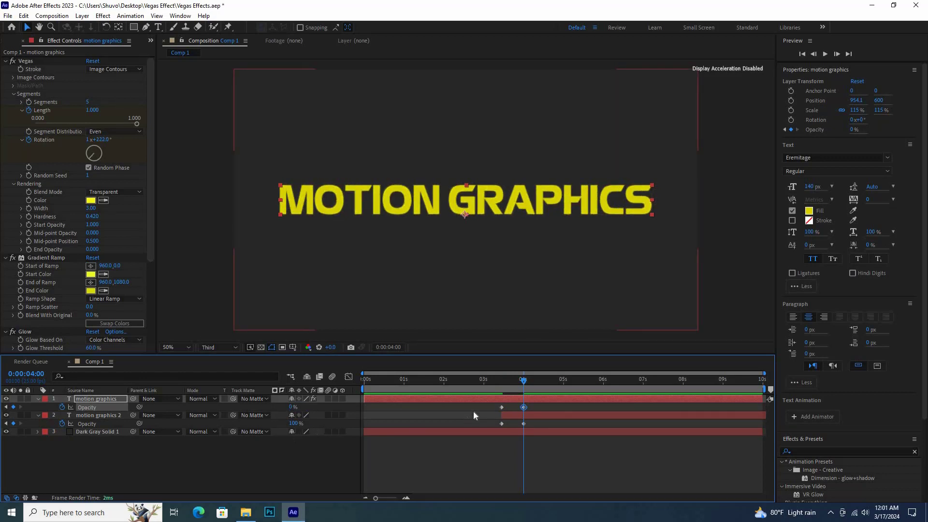
{"action": "key", "text": "Home"}
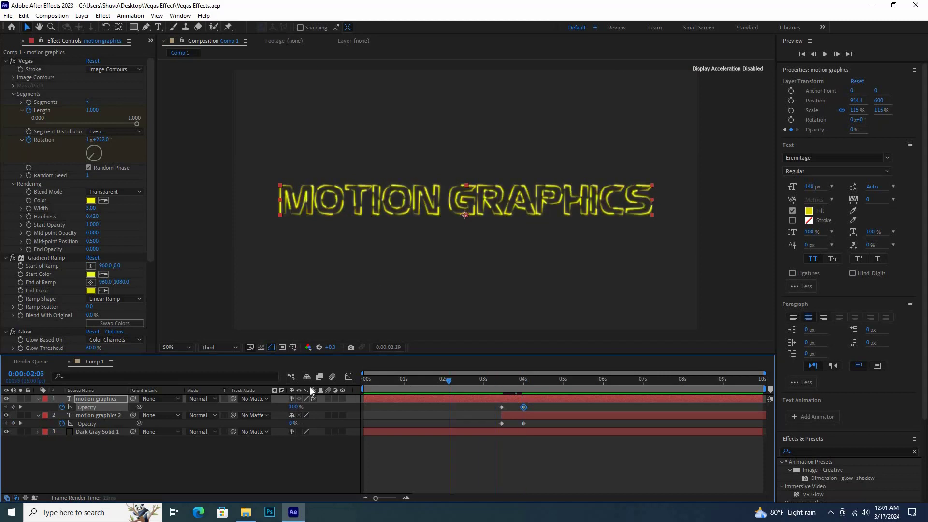
Play the outline-to-solid cross-fade preview twice, then end the work area at 0:00:06:00.
{"action": "key", "text": "space"}
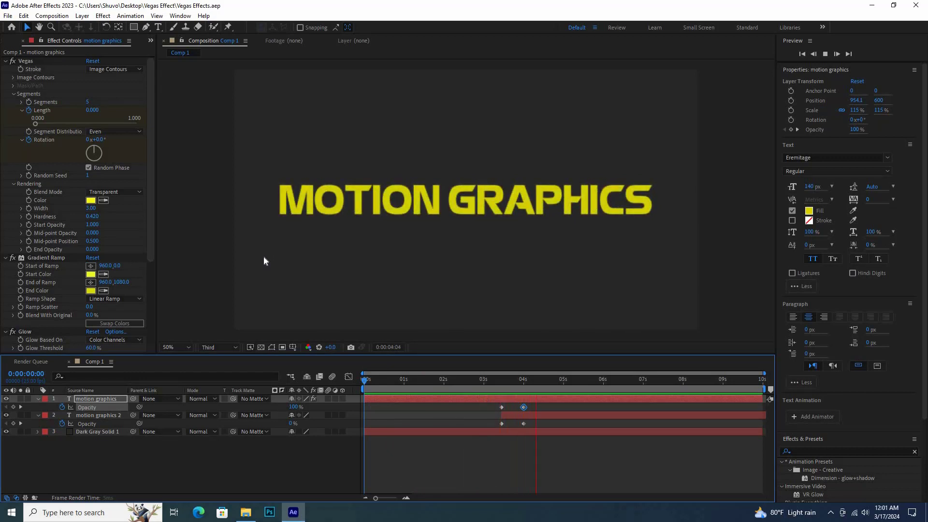
{"action": "key", "text": "space"}
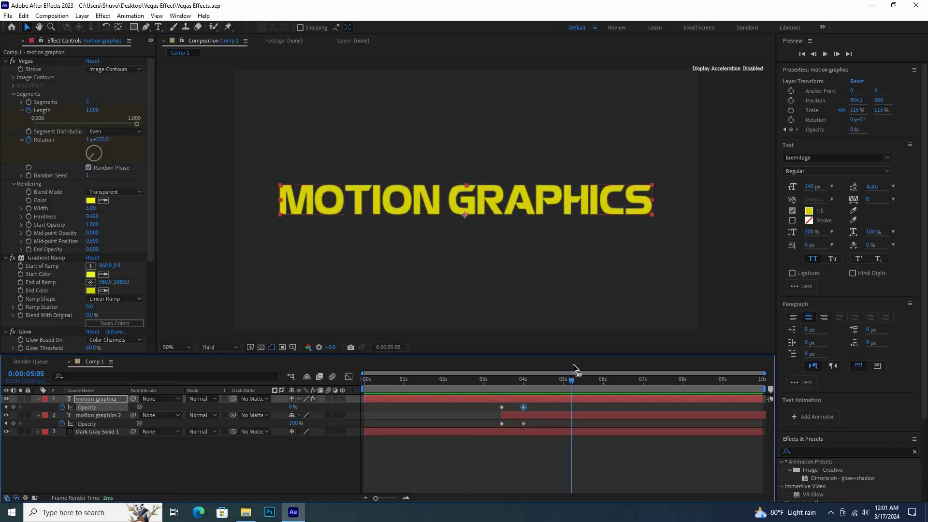
{"action": "key", "text": "Home"}
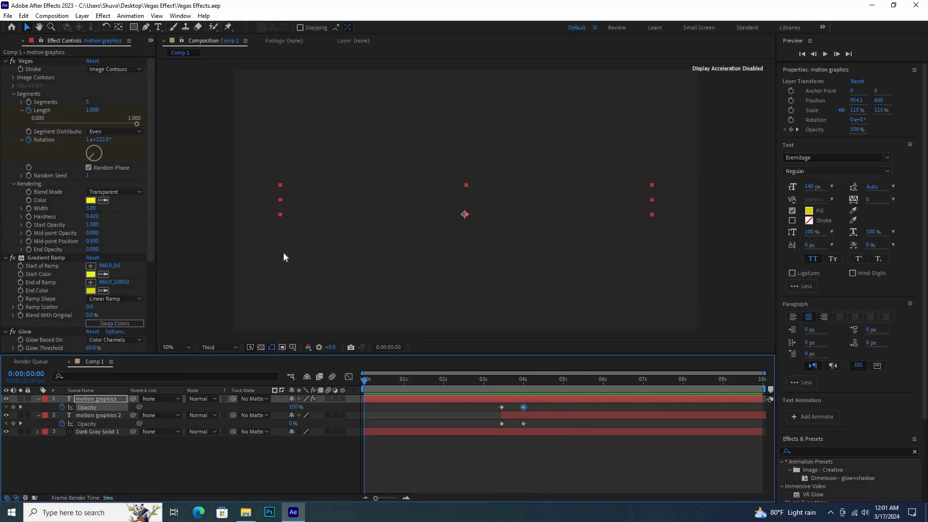
{"action": "key", "text": "space"}
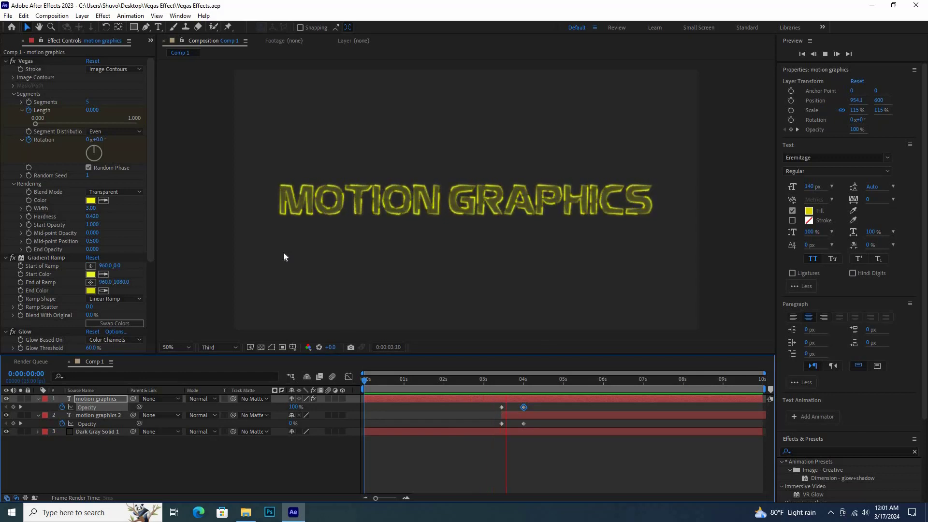
{"action": "left_click_drag", "start_coordinate": [572, 375], "coordinate": [605, 392]}
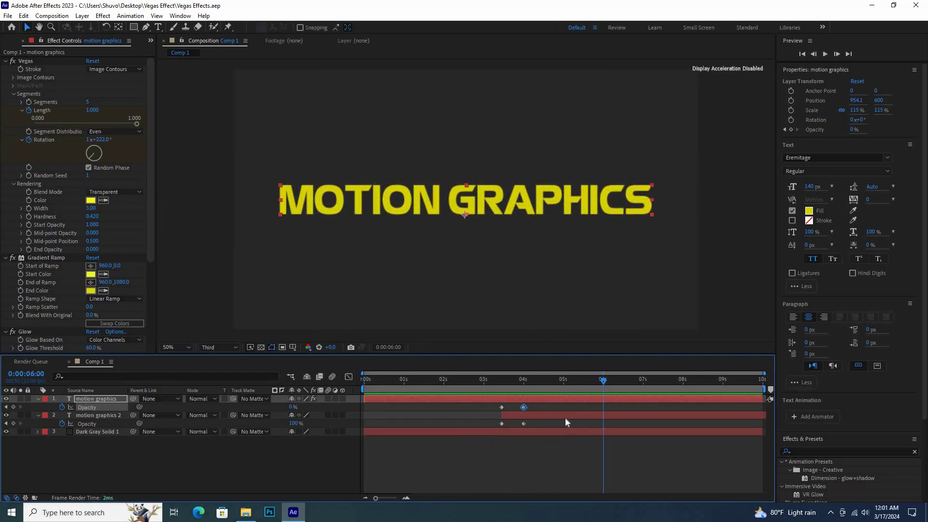
{"action": "key", "text": "n"}
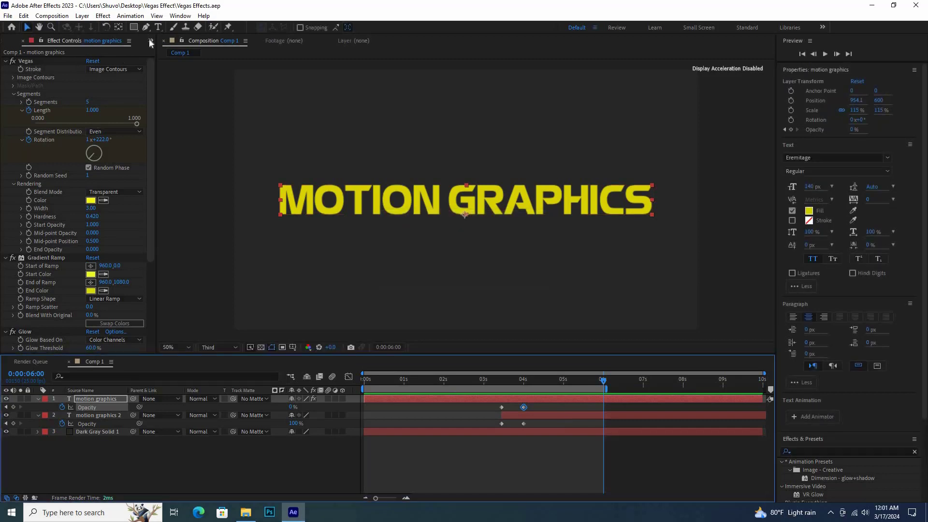
Add Fire Spark.mp4 as the top layer of Comp 1 and fit it to comp height (150%).
{"action": "key", "text": "ctrl+0"}
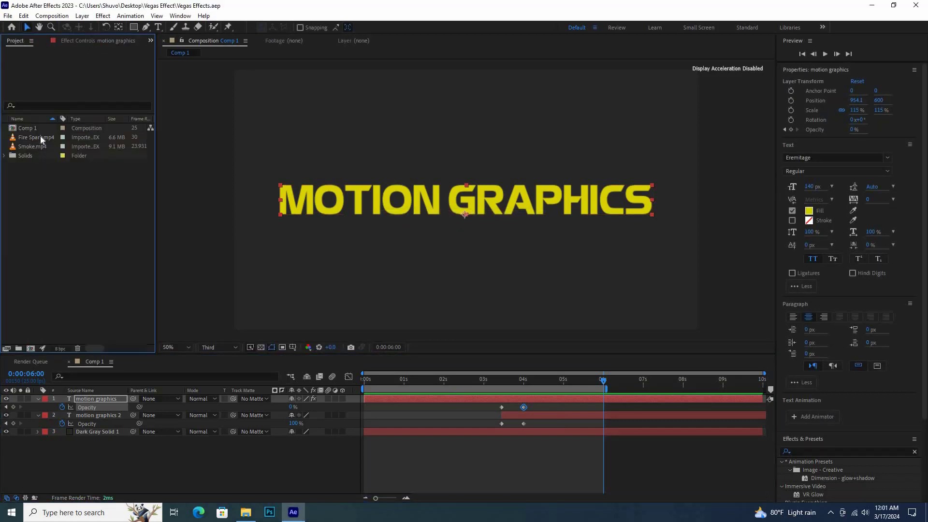
{"action": "left_click_drag", "start_coordinate": [37, 138], "coordinate": [89, 344]}
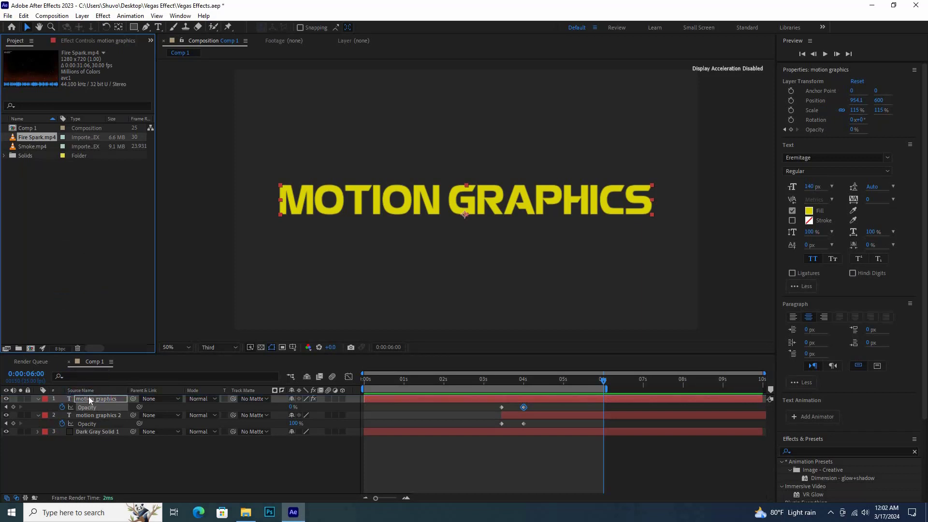
{"action": "left_click_drag", "start_coordinate": [88, 390], "coordinate": [95, 399]}
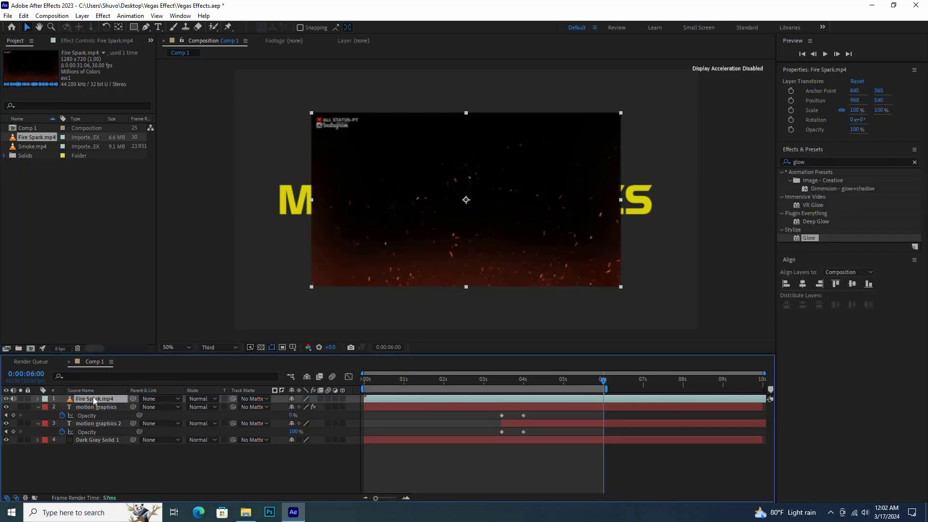
{"action": "right_click", "coordinate": [93, 400]}
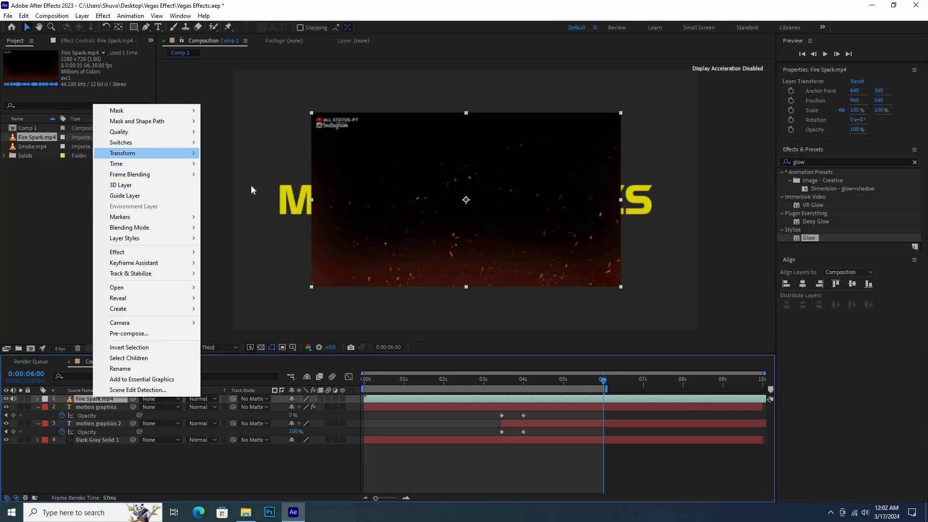
{"action": "mouse_move", "coordinate": [145, 153]}
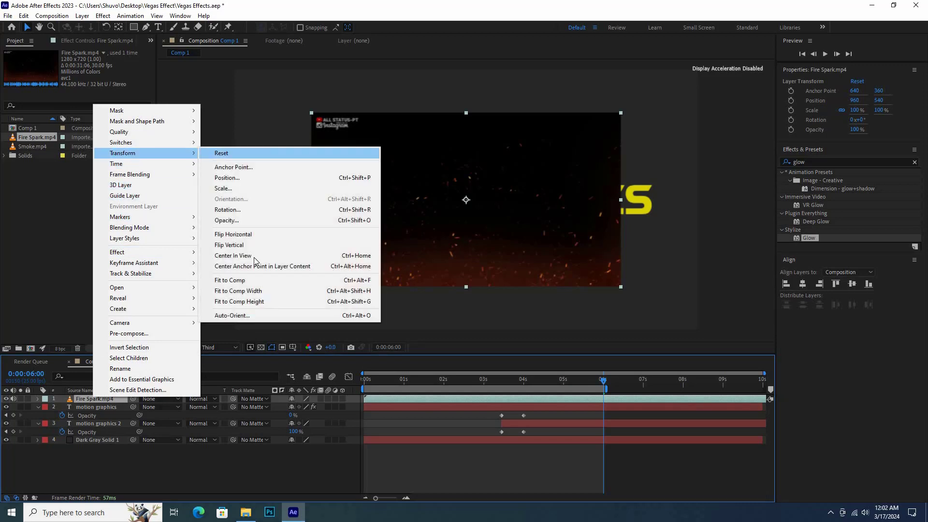
{"action": "left_click", "coordinate": [248, 303]}
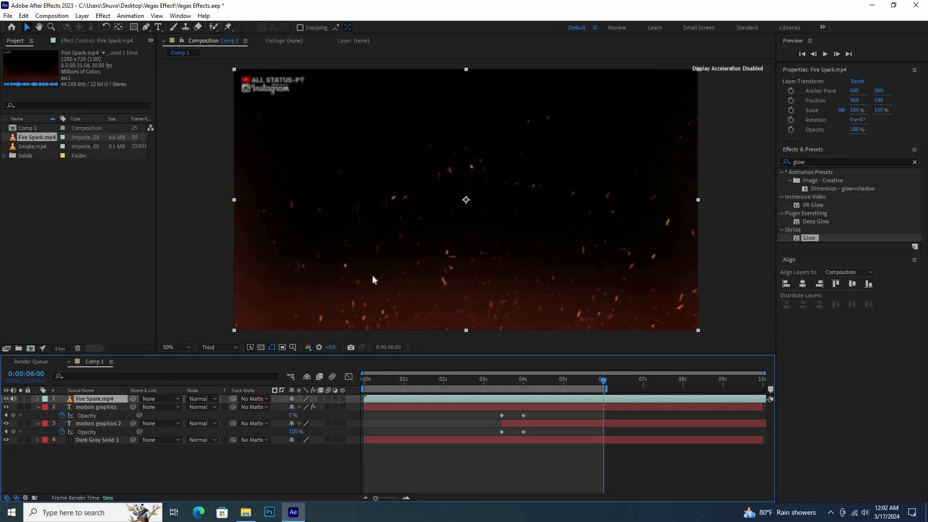
{"action": "scroll", "coordinate": [365, 273], "scroll_direction": "down", "scroll_amount": 2}
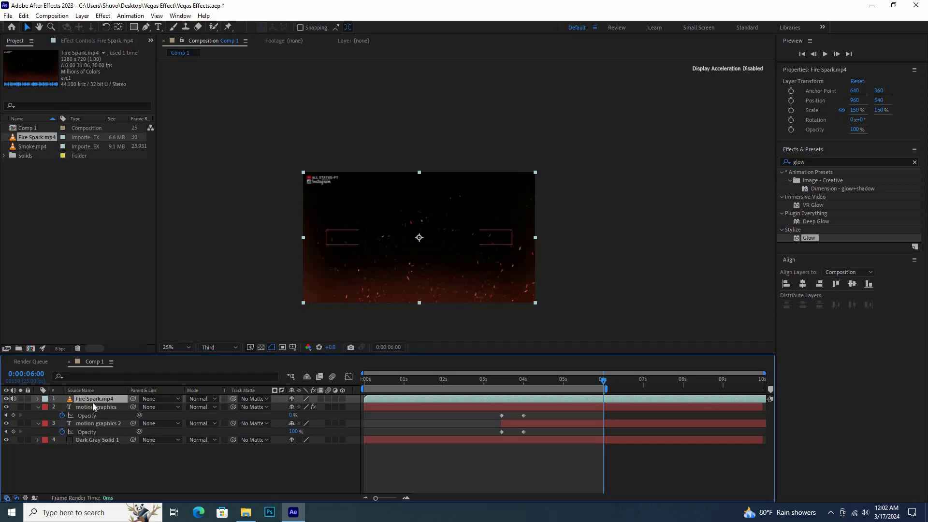
Scale the Fire Spark layer to 186% so it overfills the frame, and save.
{"action": "key", "text": "s"}
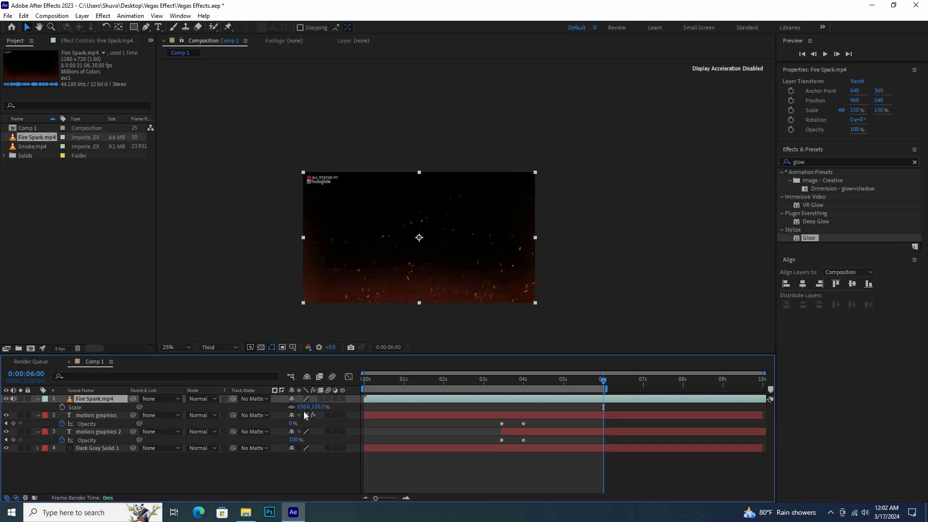
{"action": "left_click_drag", "start_coordinate": [337, 406], "coordinate": [354, 406]}
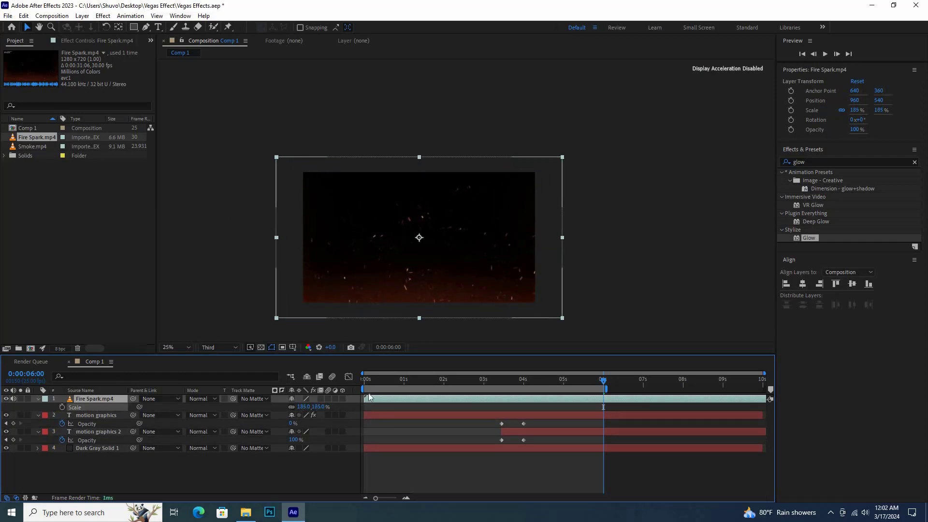
{"action": "key", "text": "ctrl+s"}
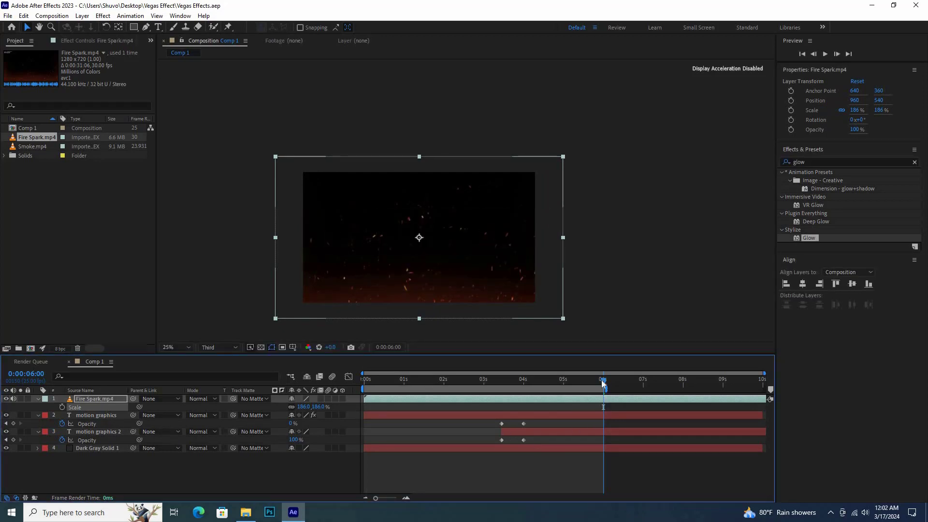
Preview the composition, then return the playhead to the start.
{"action": "key", "text": "space"}
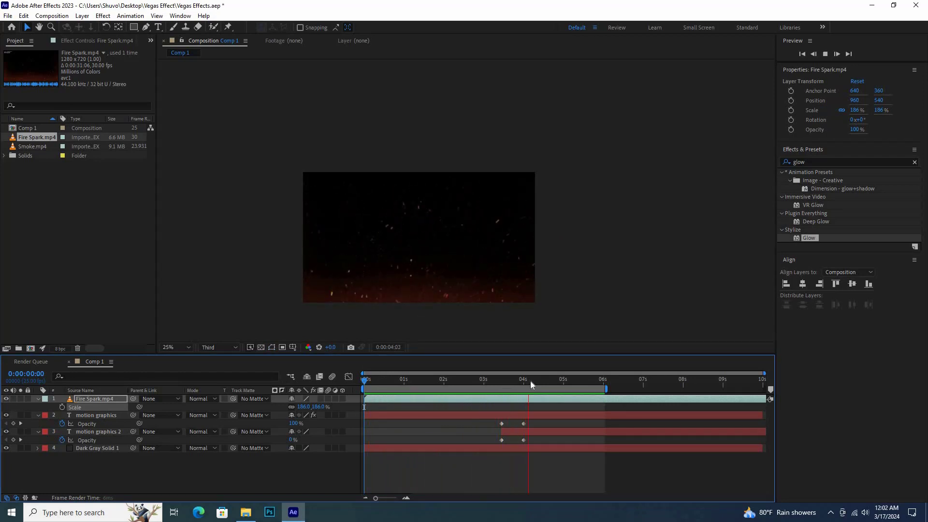
{"action": "key", "text": "space"}
{"action": "key", "text": "Home"}
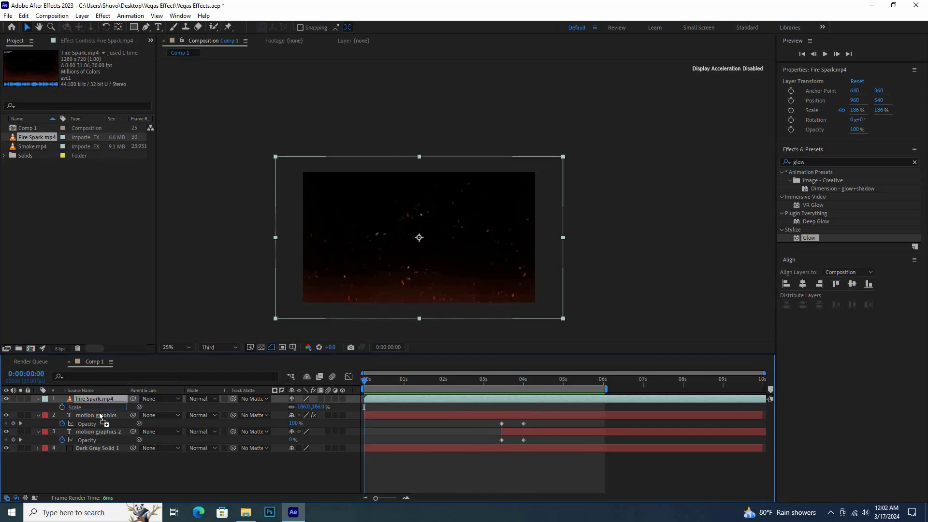
Set the Fire Spark layer's blend mode to Add, then change it to Screen.
{"action": "left_click", "coordinate": [202, 399]}
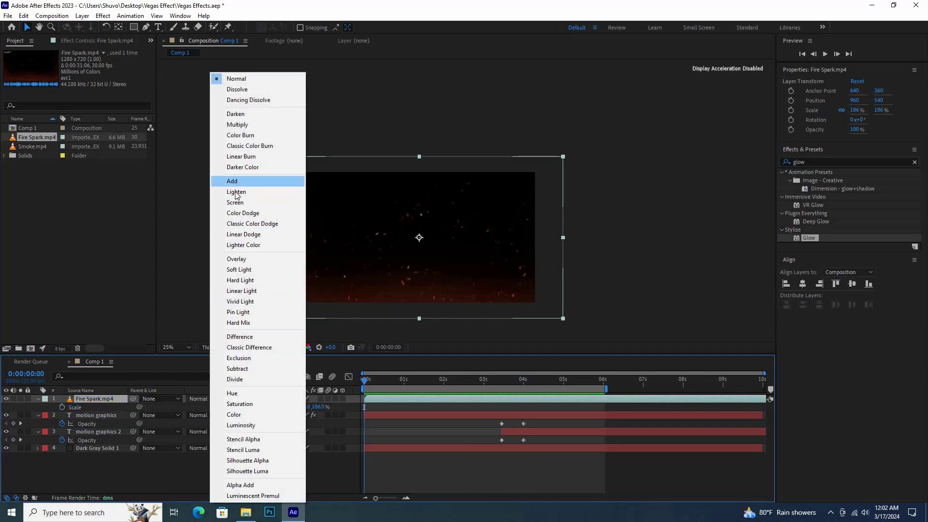
{"action": "left_click", "coordinate": [237, 181]}
{"action": "left_click", "coordinate": [198, 398]}
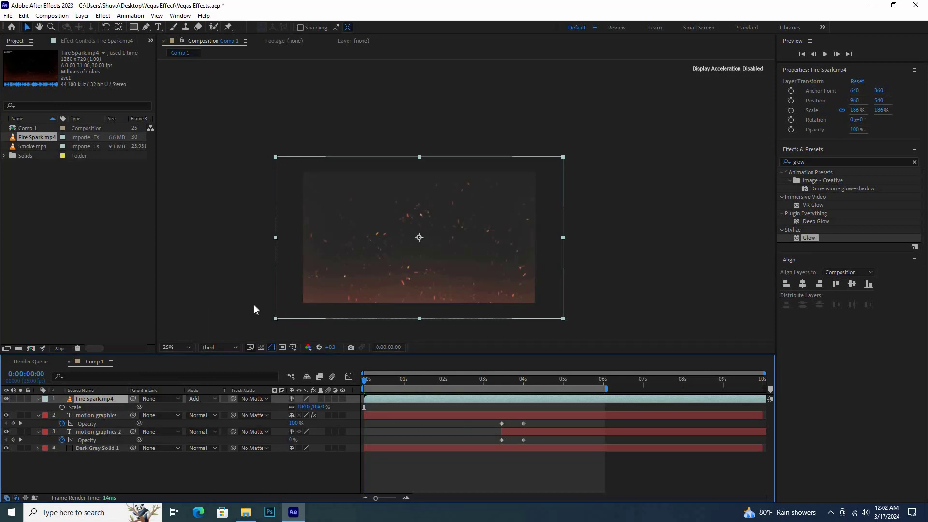
{"action": "left_click", "coordinate": [237, 203]}
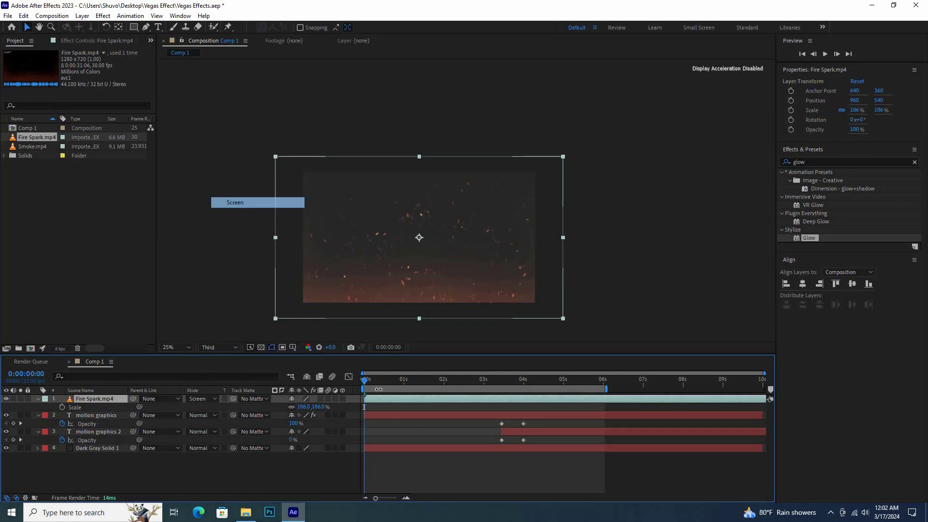
Preview the text showing through the screened sparks and recentre the composition view.
{"action": "key", "text": "space"}
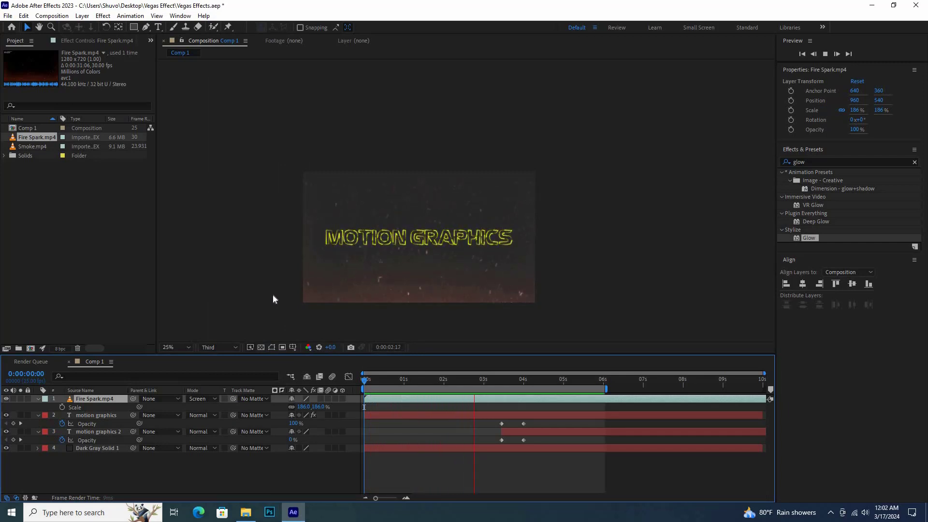
{"action": "scroll", "coordinate": [273, 294], "scroll_direction": "up", "scroll_amount": 1}
{"action": "scroll", "coordinate": [271, 293], "scroll_direction": "down", "scroll_amount": 1}
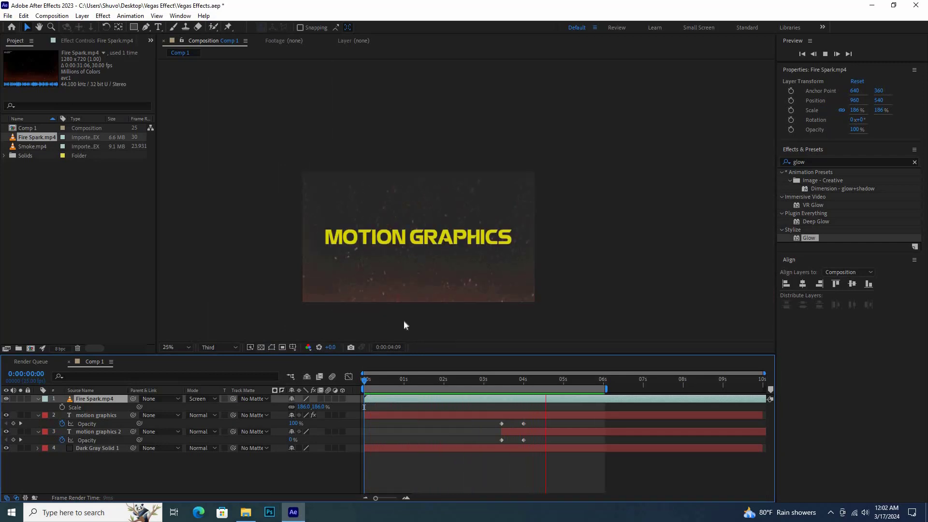
{"action": "left_click_drag", "start_coordinate": [630, 252], "coordinate": [674, 250]}
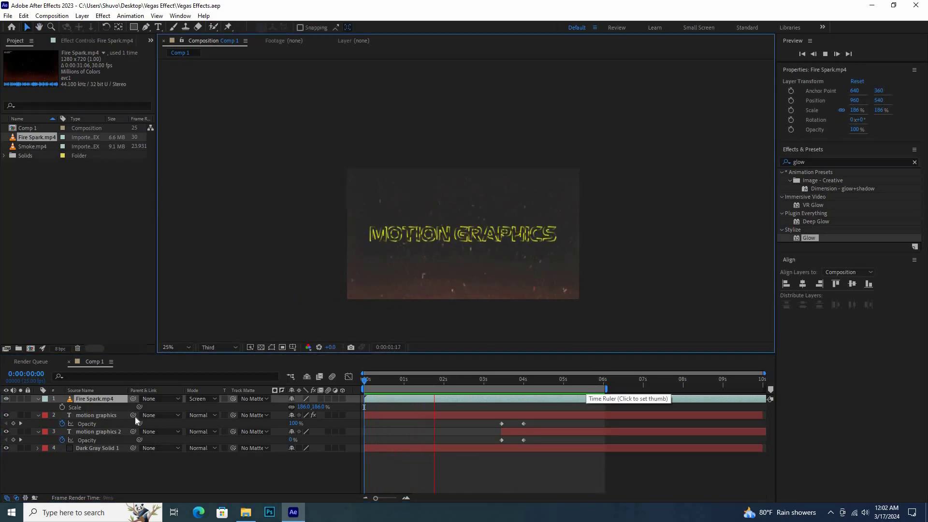
Time-stretch Fire Spark.mp4 to a 160% stretch factor and preview the slower sparks.
{"action": "left_click", "coordinate": [106, 398]}
{"action": "right_click", "coordinate": [107, 398]}
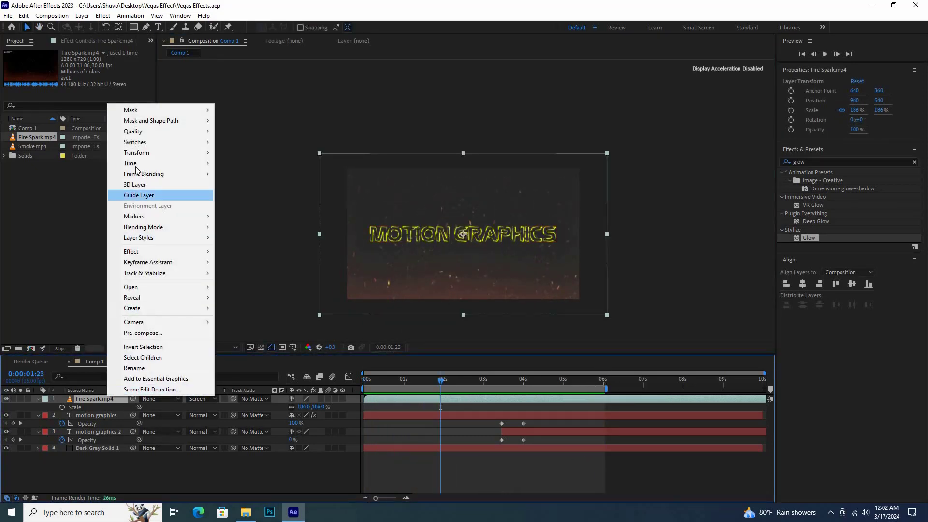
{"action": "mouse_move", "coordinate": [203, 164]}
{"action": "left_click", "coordinate": [246, 185]}
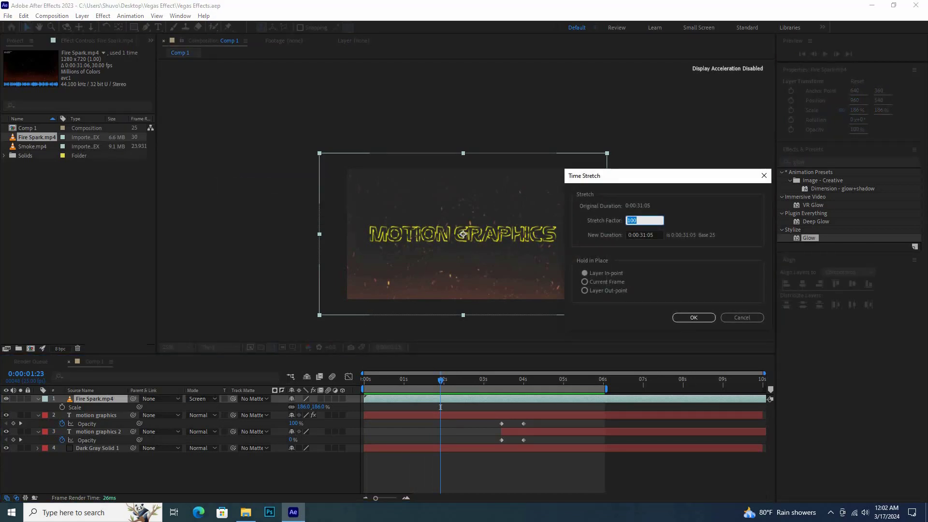
{"action": "type", "text": "160"}
{"action": "left_click", "coordinate": [691, 318]}
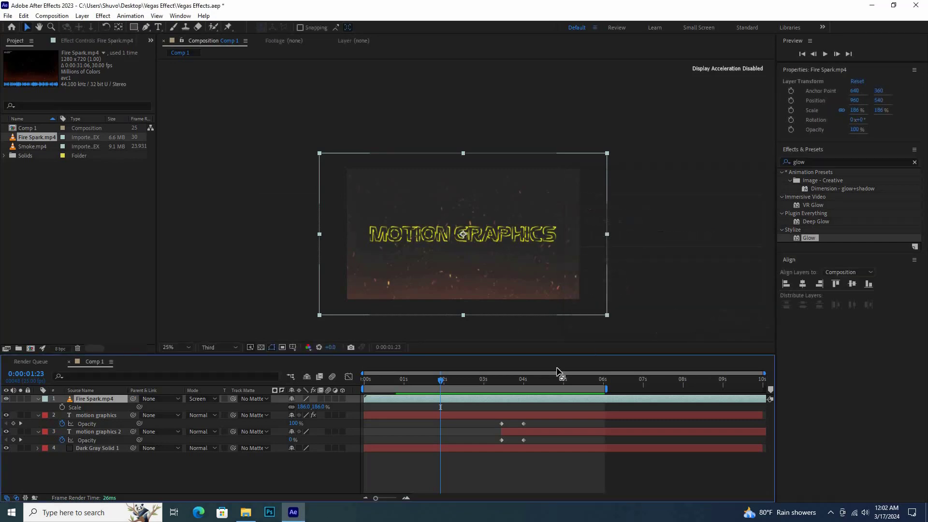
{"action": "key", "text": "space"}
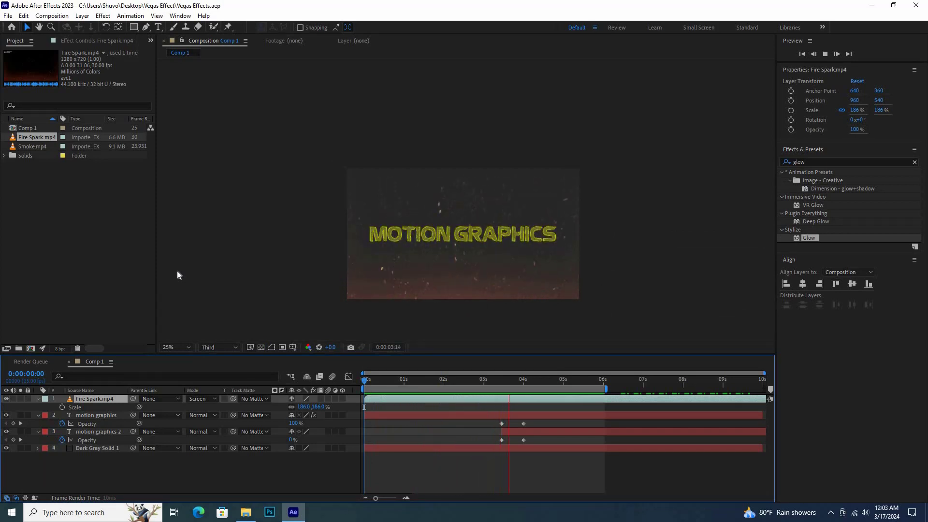
{"action": "key", "text": "space"}
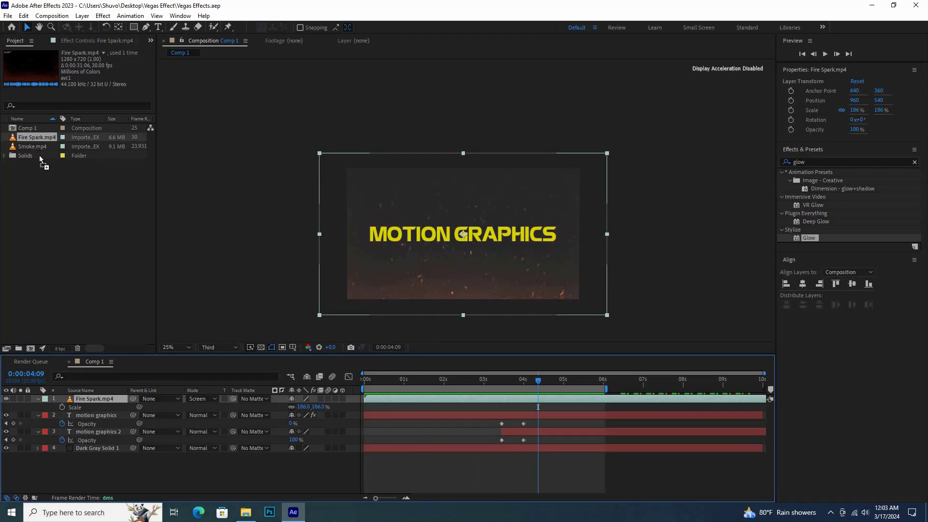
Place Smoke.mp4 as Comp 1's top layer, switch it from Add to Screen, and save.
{"action": "left_click_drag", "start_coordinate": [30, 147], "coordinate": [82, 401]}
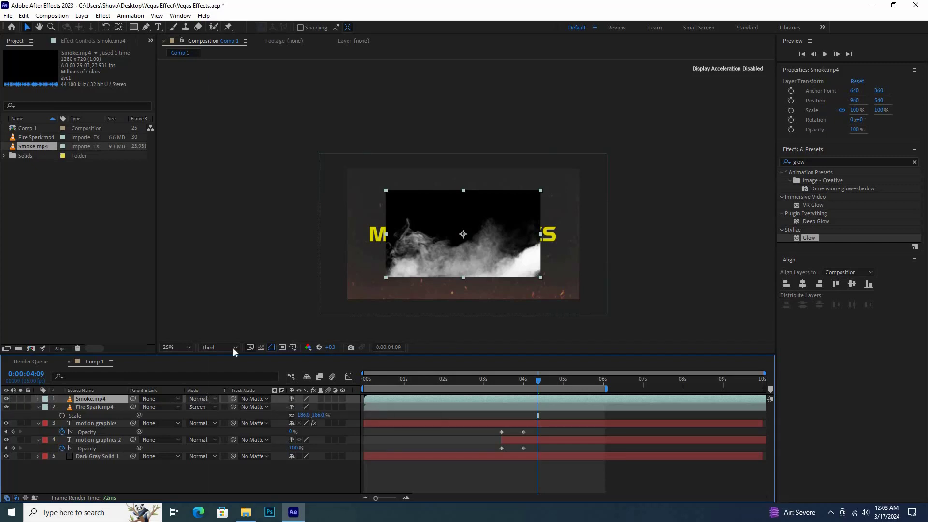
{"action": "left_click", "coordinate": [196, 400]}
{"action": "left_click", "coordinate": [244, 181]}
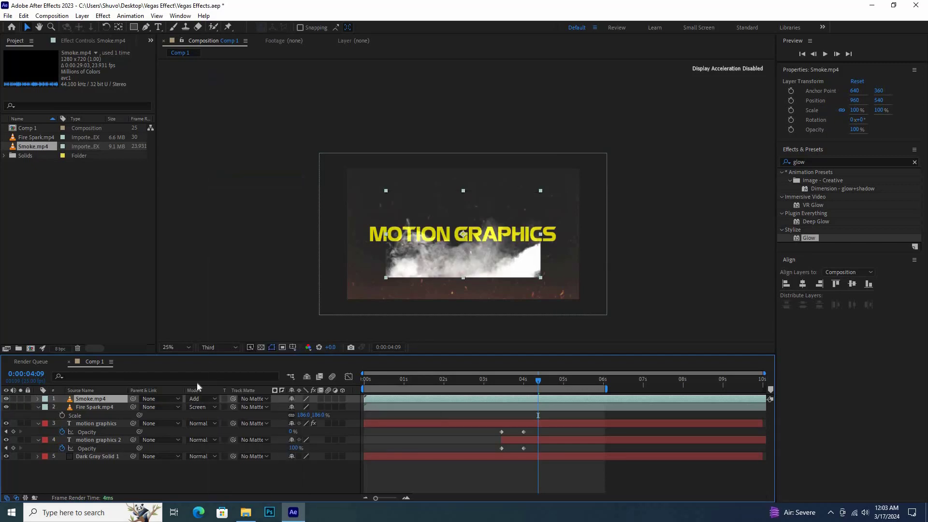
{"action": "left_click", "coordinate": [161, 399]}
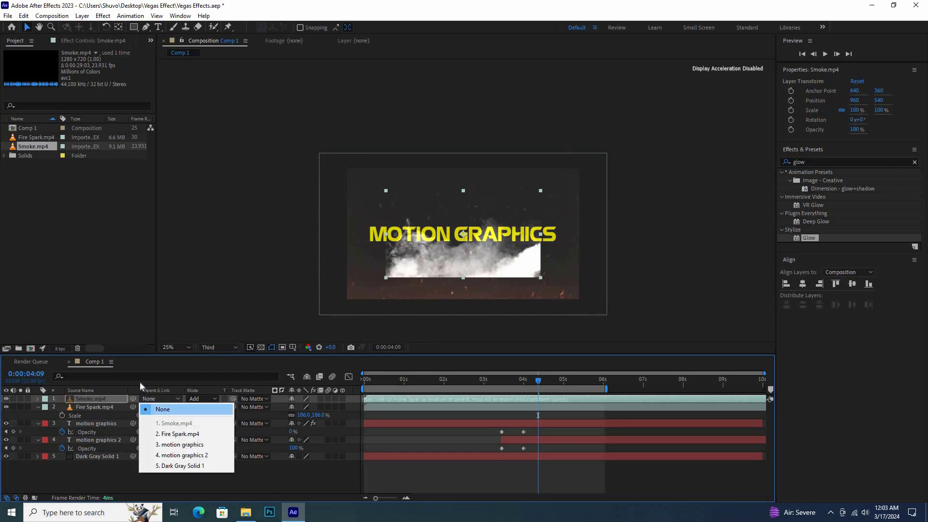
{"action": "left_click", "coordinate": [196, 402]}
{"action": "left_click", "coordinate": [195, 399]}
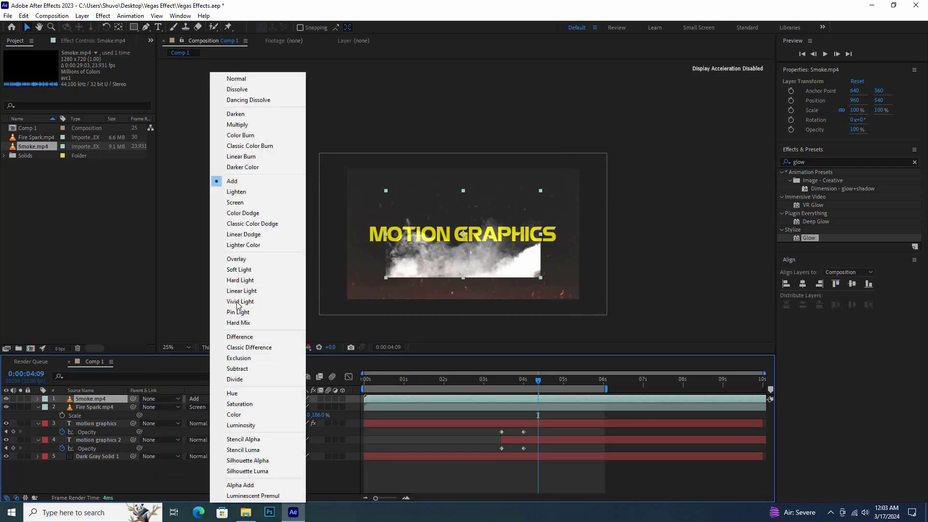
{"action": "left_click", "coordinate": [233, 203]}
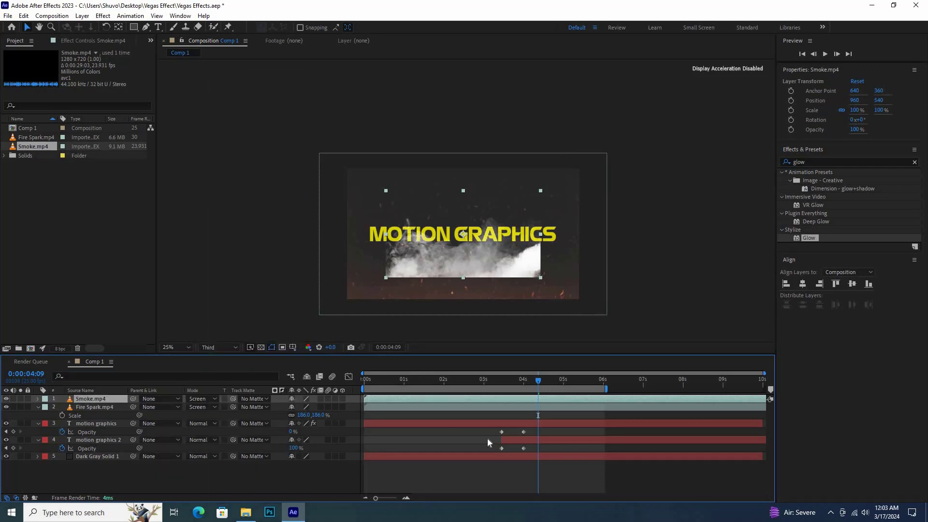
{"action": "key", "text": "ctrl+s"}
At about one second in, set the Smoke layer's opacity to 15%.
{"action": "left_click_drag", "start_coordinate": [394, 385], "coordinate": [409, 387]}
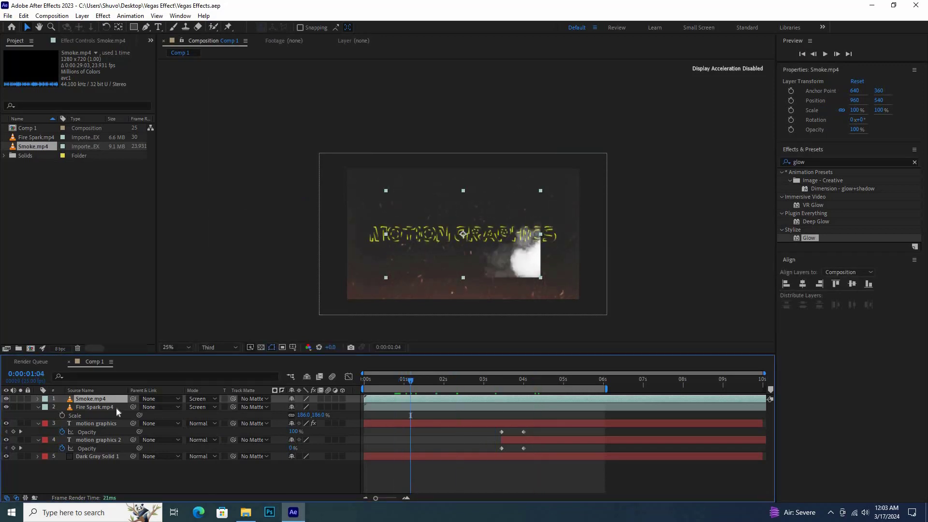
{"action": "key", "text": "t"}
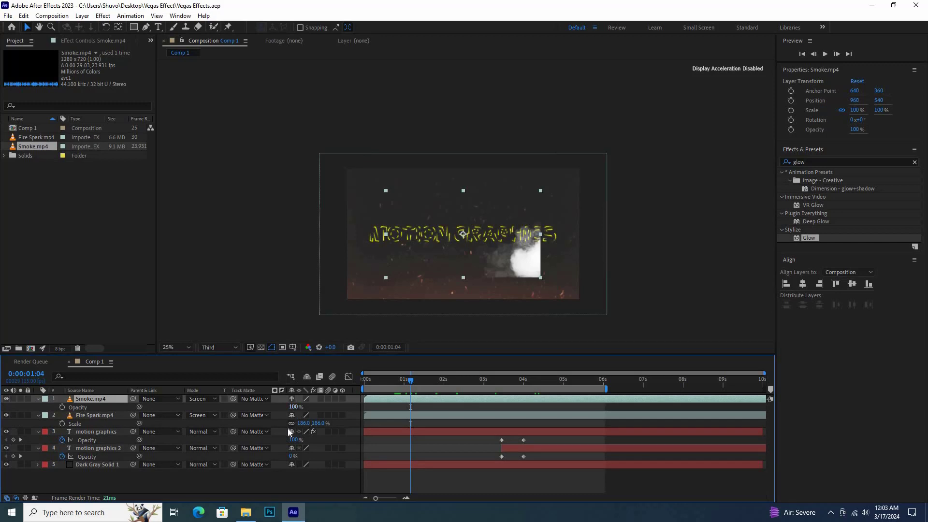
{"action": "left_click", "coordinate": [297, 406]}
{"action": "type", "text": "15"}
{"action": "key", "text": "Return"}
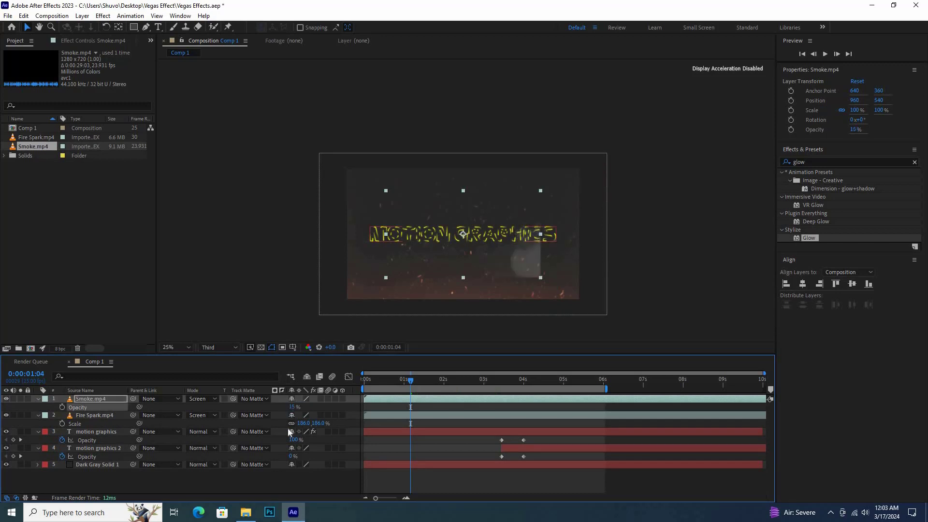
Fit the Smoke layer to the composition height, then select the Fire Spark layer.
{"action": "right_click", "coordinate": [99, 400]}
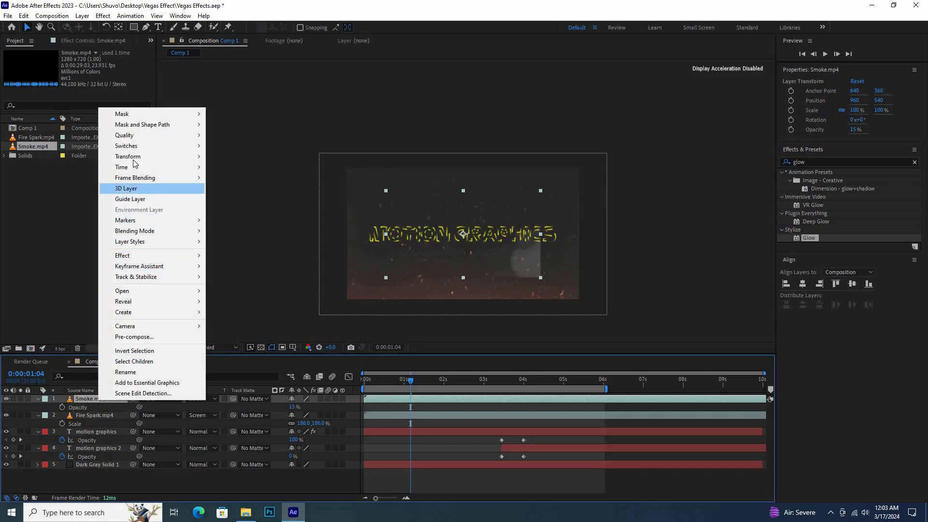
{"action": "mouse_move", "coordinate": [140, 157]}
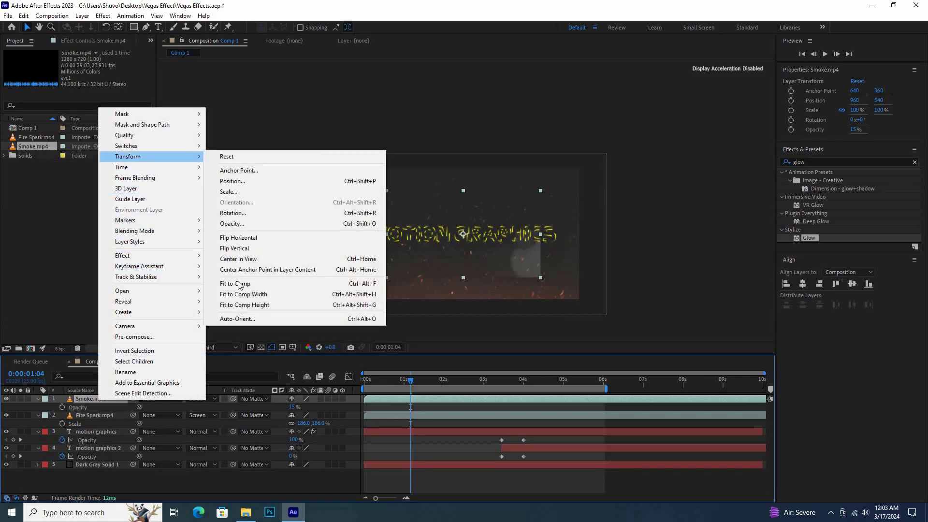
{"action": "left_click", "coordinate": [244, 305]}
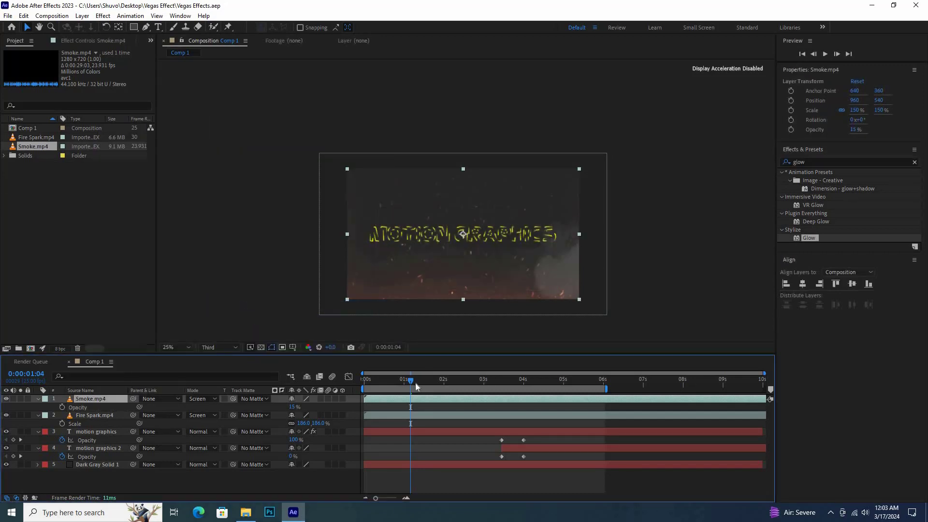
{"action": "left_click", "coordinate": [96, 416]}
Set Fire Spark.mp4 opacity to 50% and preview from the start of the timeline.
{"action": "key", "text": "t"}
{"action": "type", "text": "50"}
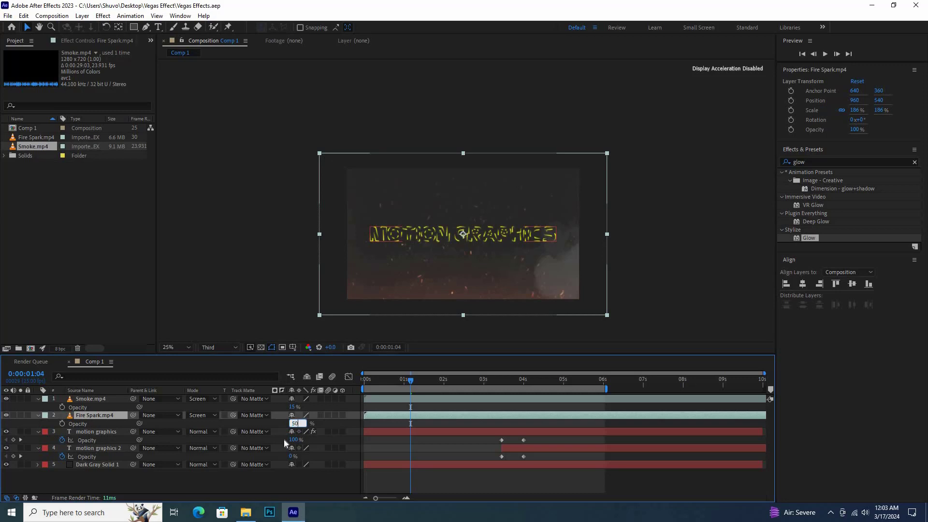
{"action": "key", "text": "Return"}
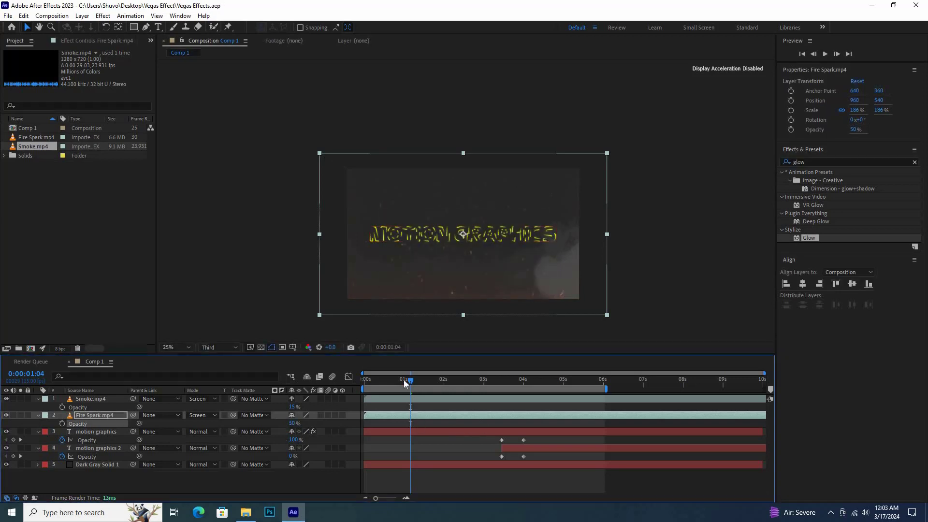
{"action": "key", "text": "Home"}
{"action": "key", "text": "space"}
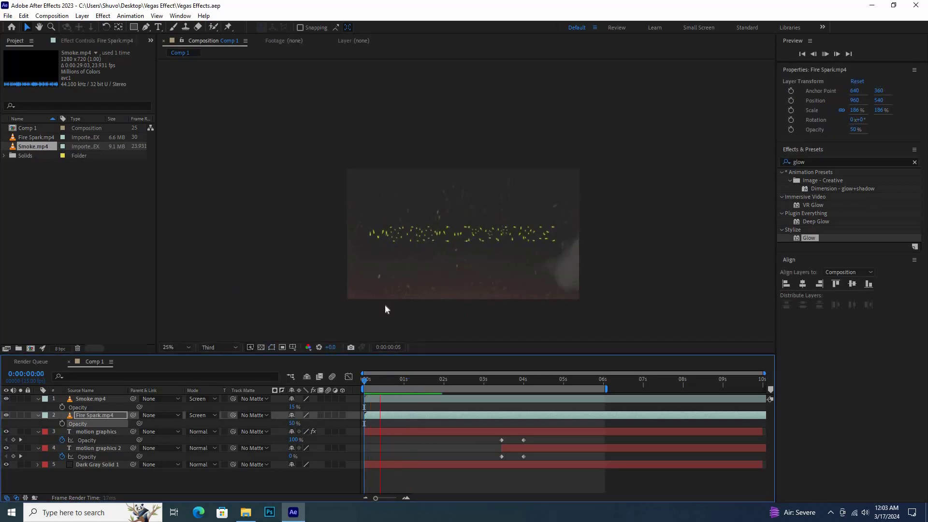
{"action": "scroll", "coordinate": [437, 307], "scroll_direction": "up", "scroll_amount": 2}
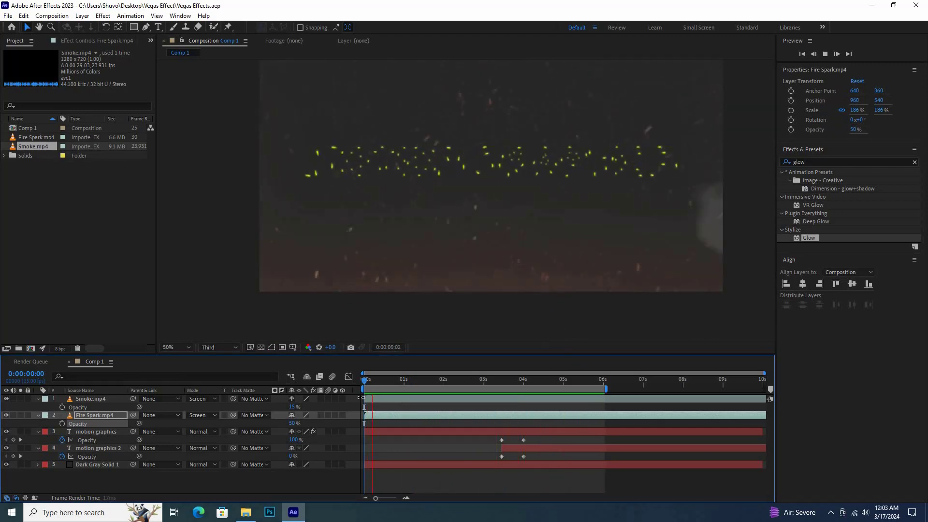
Stop the preview partway and return the playhead to the start.
{"action": "left_click", "coordinate": [381, 383]}
{"action": "key", "text": "Home"}
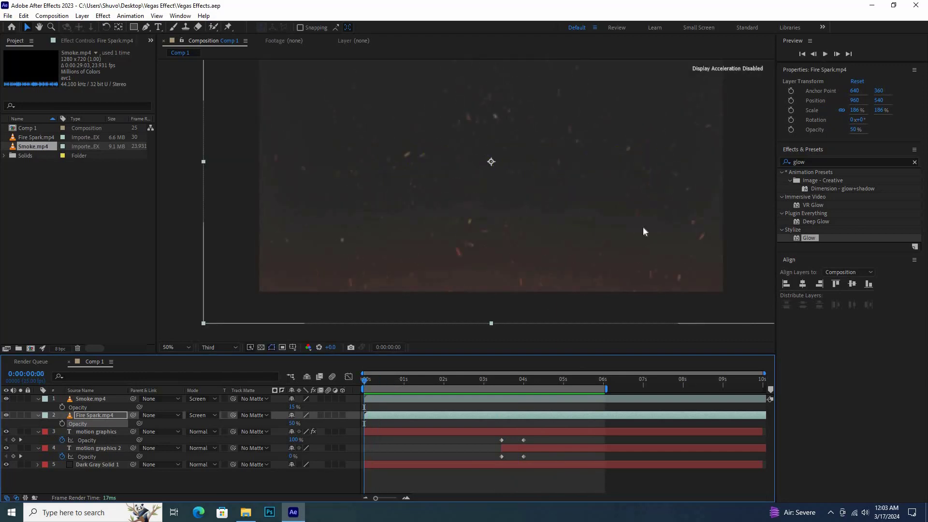
{"action": "scroll", "coordinate": [663, 221], "scroll_direction": "down", "scroll_amount": 2}
{"action": "scroll", "coordinate": [651, 222], "scroll_direction": "up", "scroll_amount": 2}
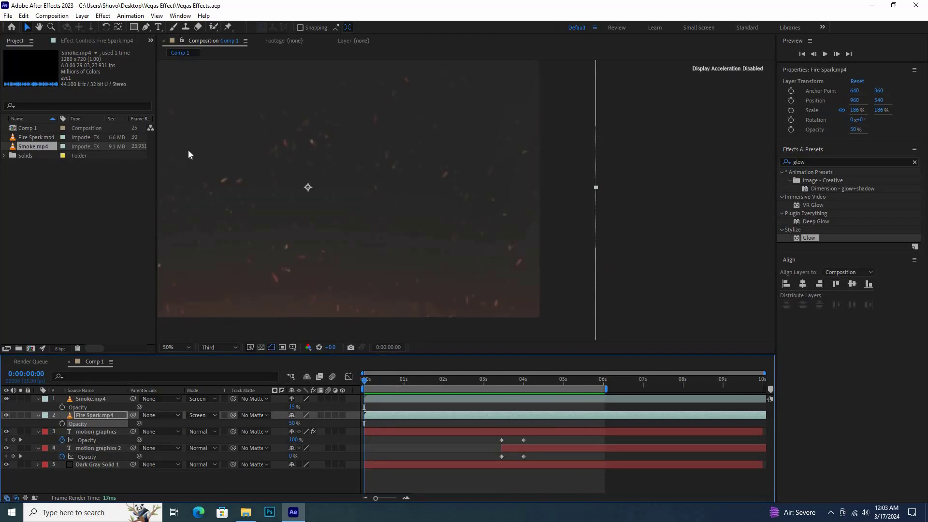
Set the viewer magnification to Fit and play the finished animation.
{"action": "left_click", "coordinate": [191, 346]}
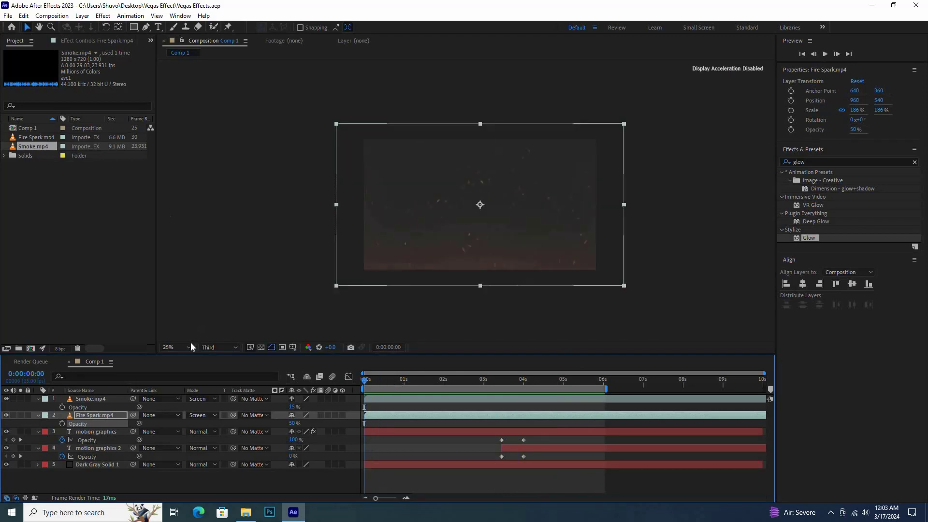
{"action": "left_click", "coordinate": [217, 349]}
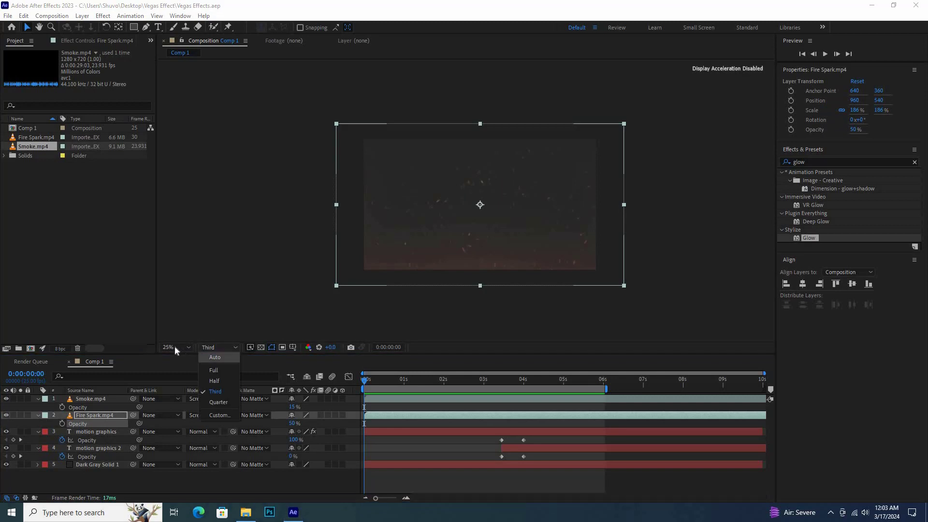
{"action": "left_click", "coordinate": [175, 346]}
{"action": "left_click", "coordinate": [175, 177]}
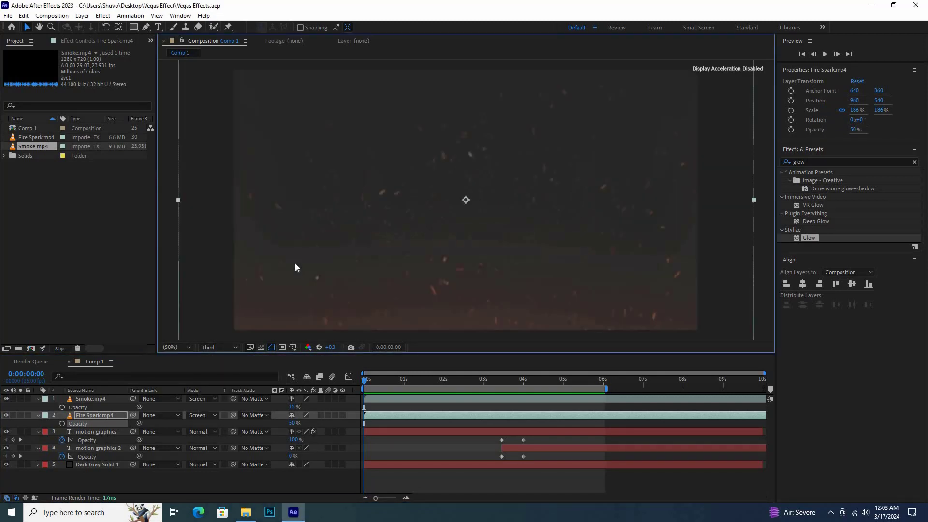
{"action": "key", "text": "space"}
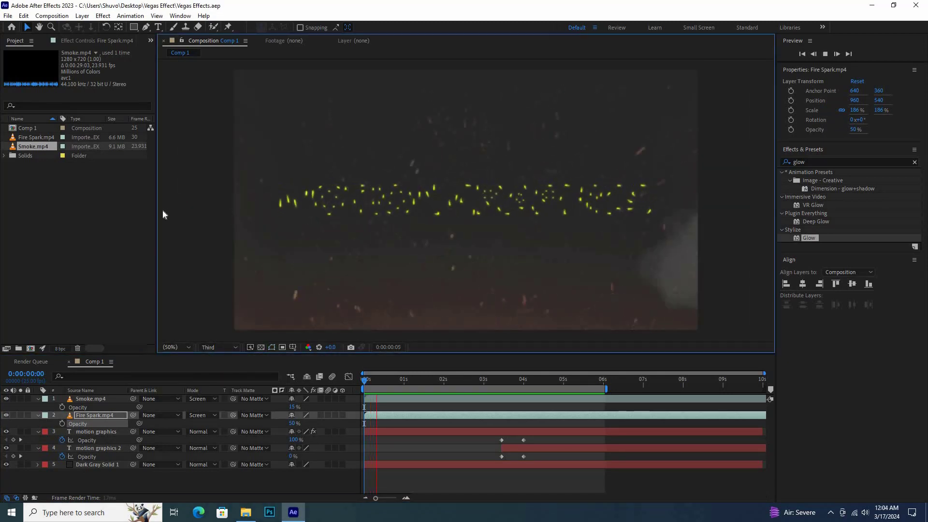